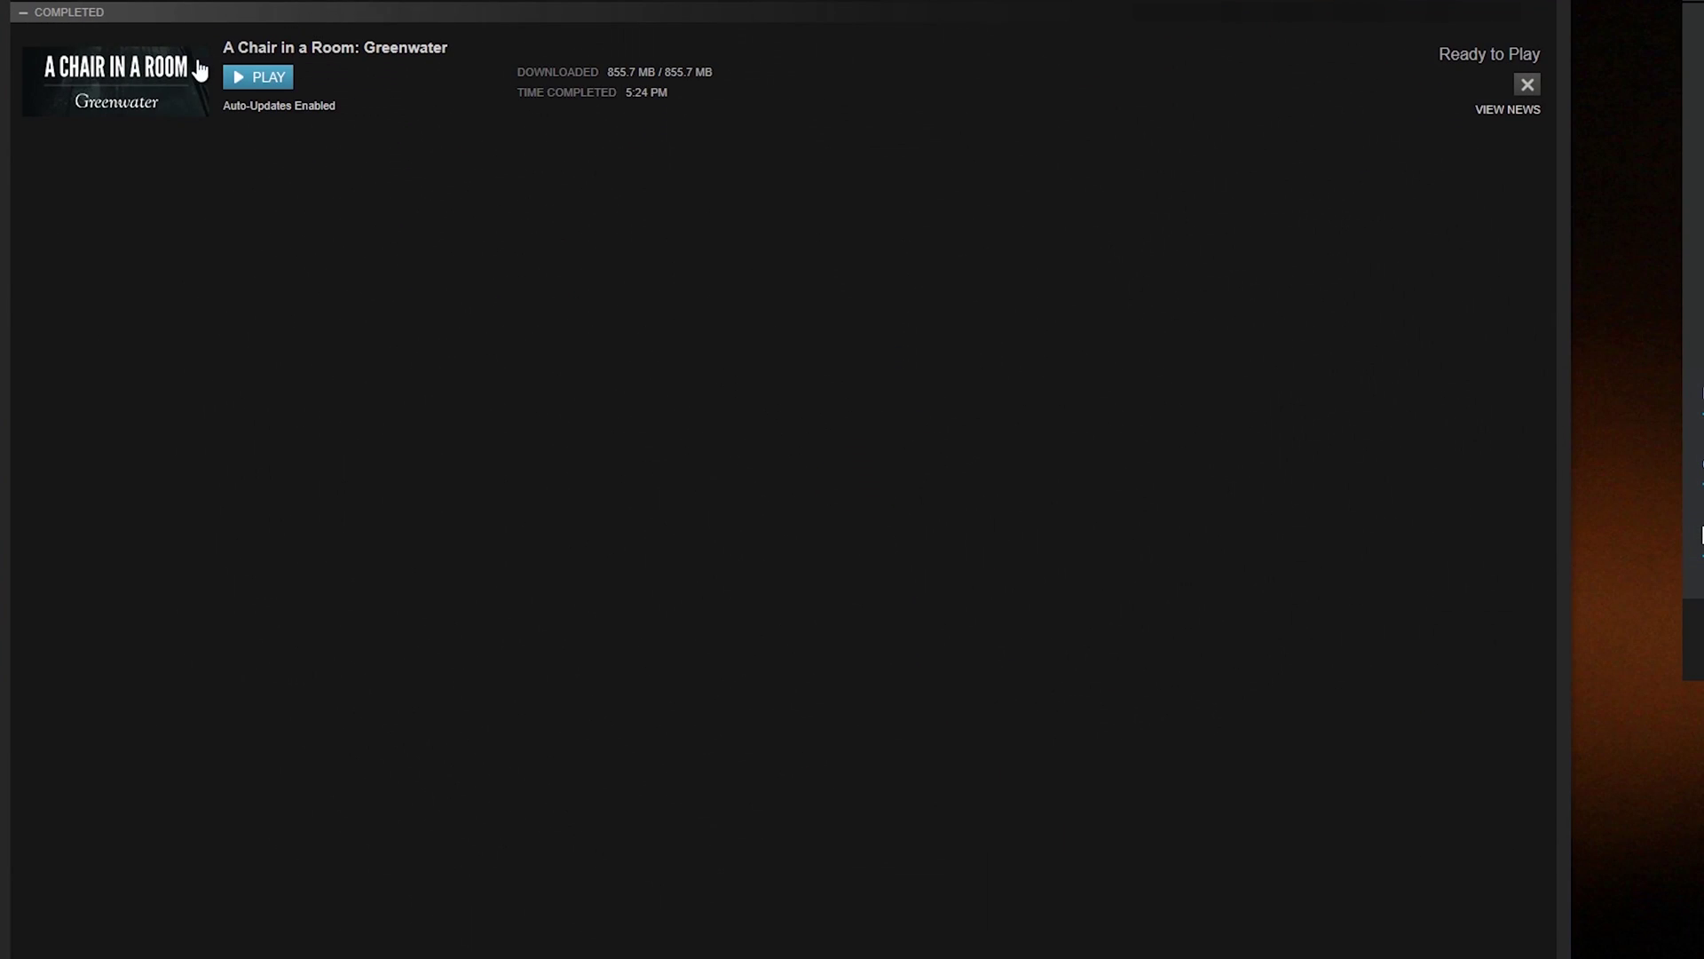
From Greenwater's Steam properties, browse local files to open F:\SteamLibrary\steamapps\common\AChairinaRoom.
right_click(132, 67)
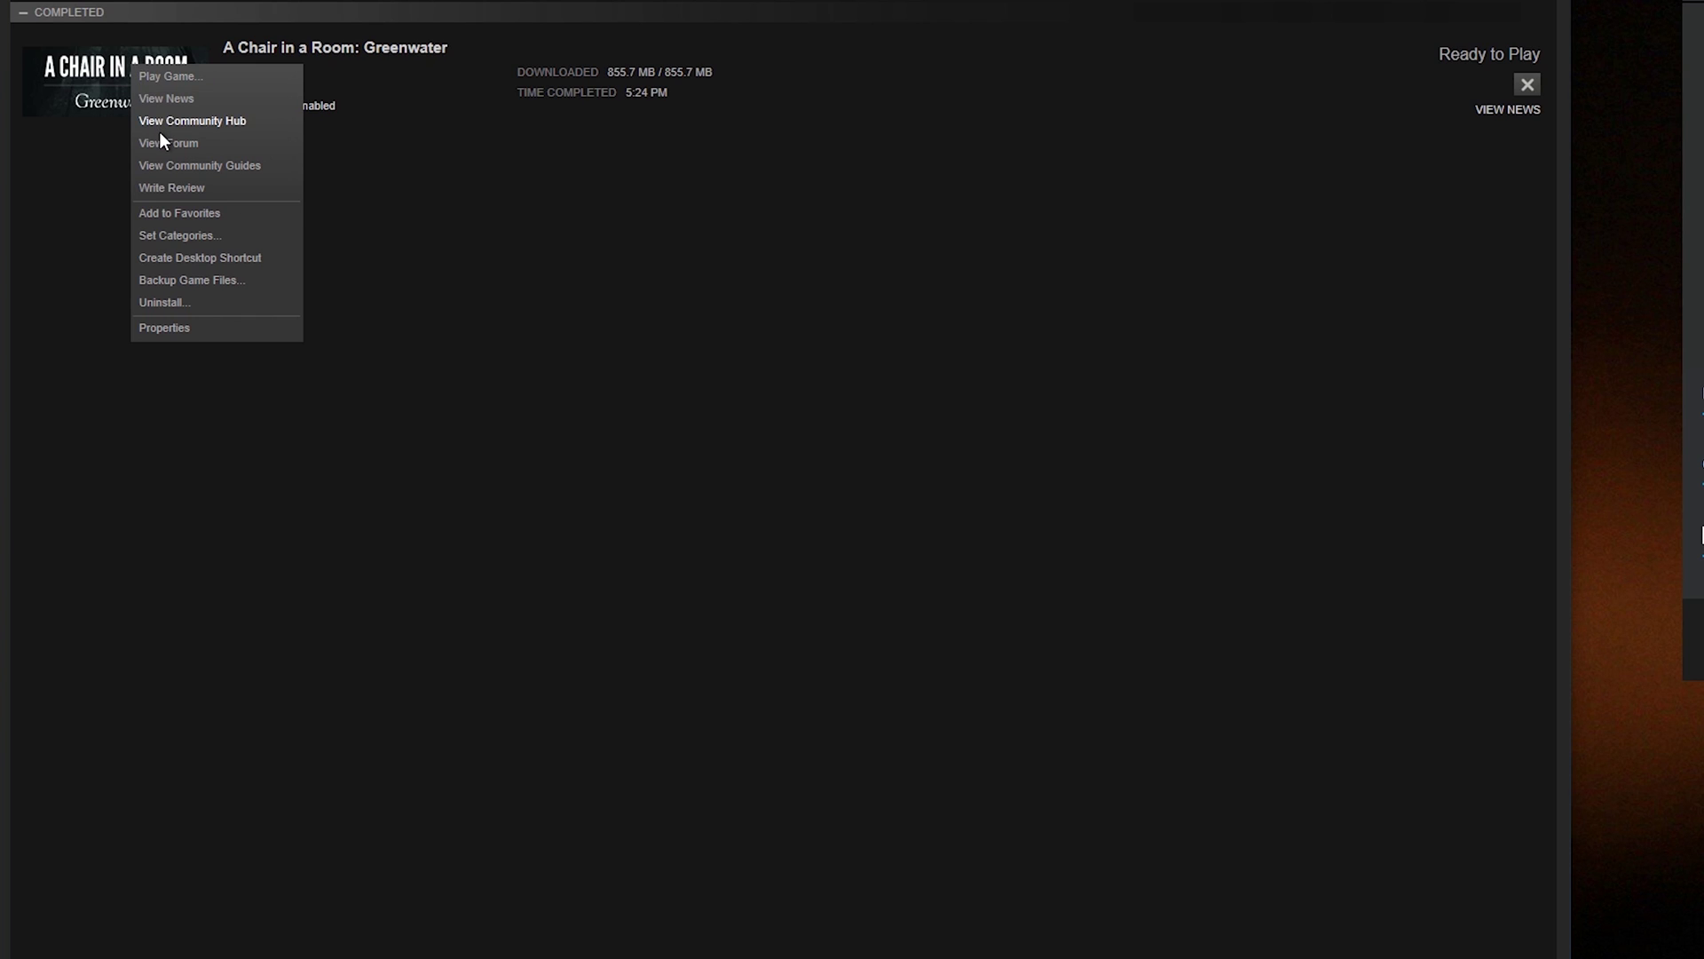
click(197, 327)
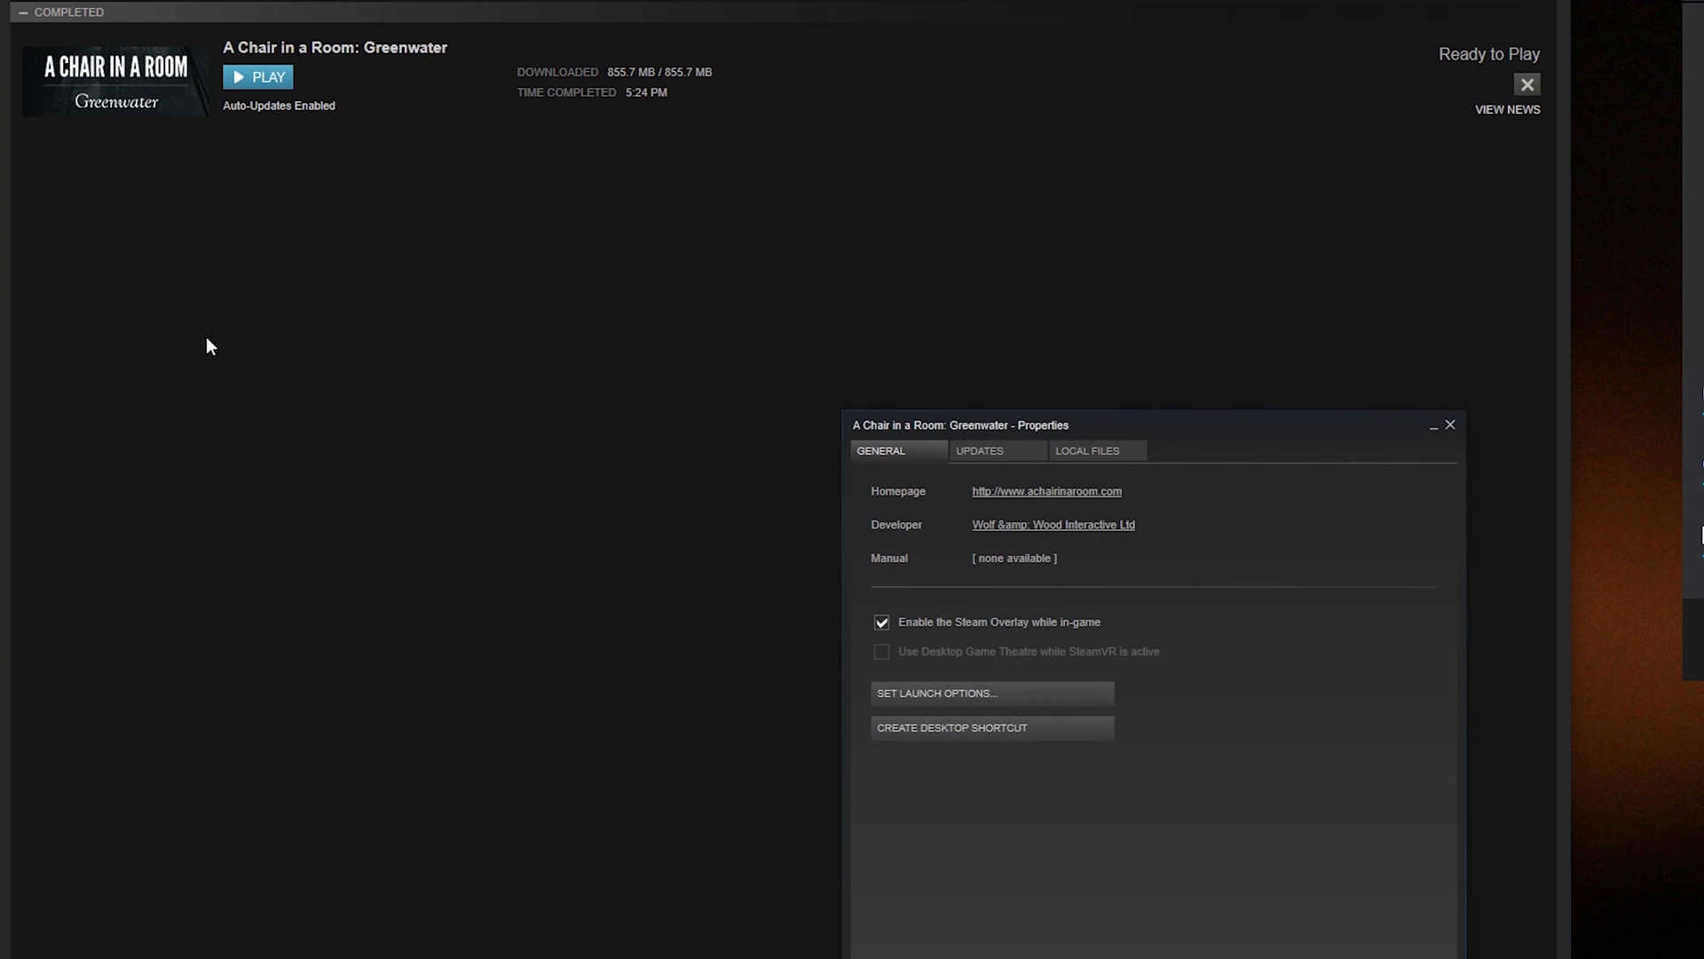
click(1082, 451)
click(973, 531)
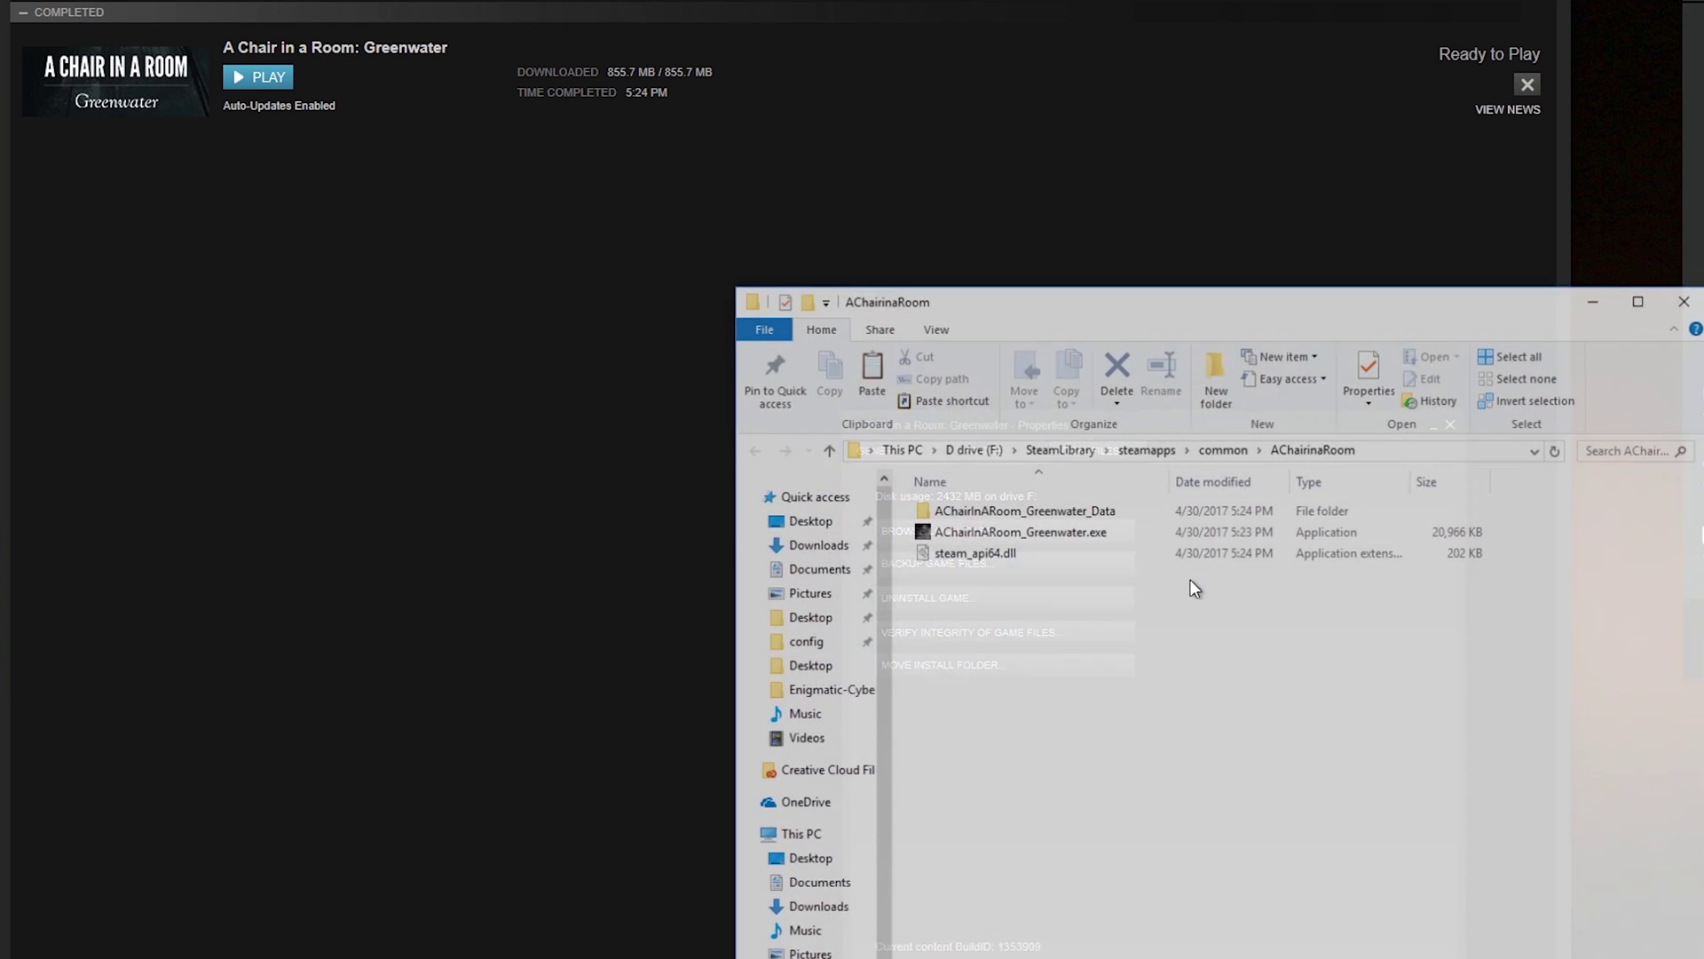
Make a new text document named externalcamera.txt in the AChairinaRoom folder and open it in Notepad.
drag(1076, 307, 1434, 0)
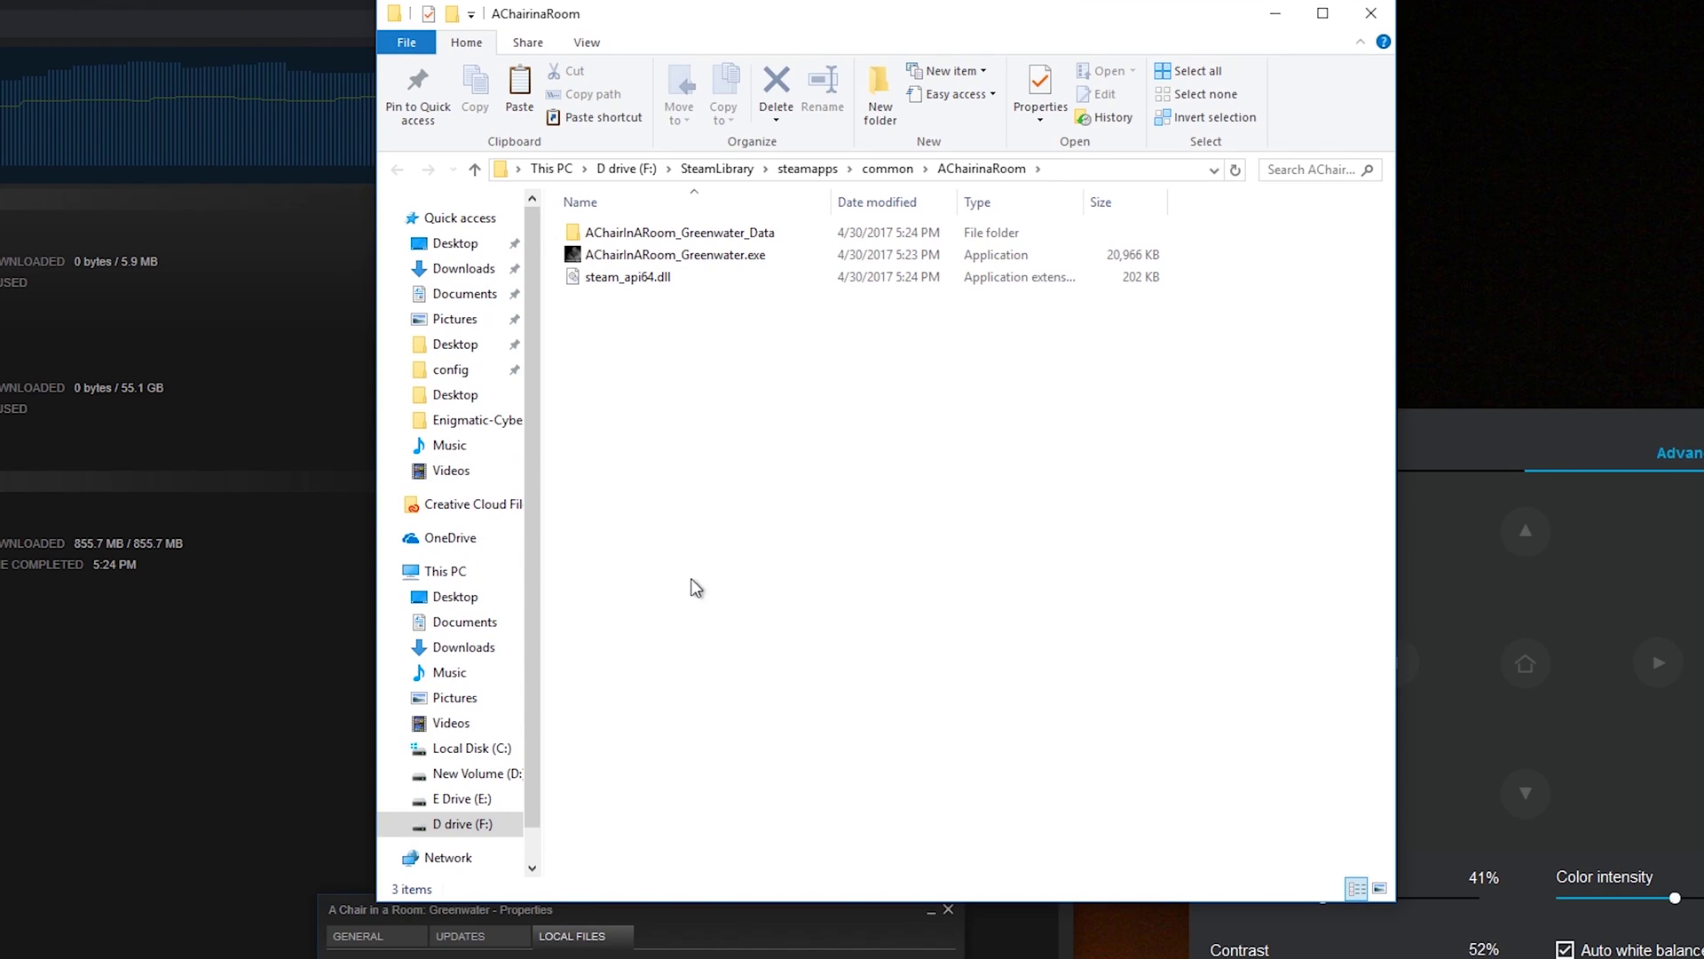
right_click(726, 527)
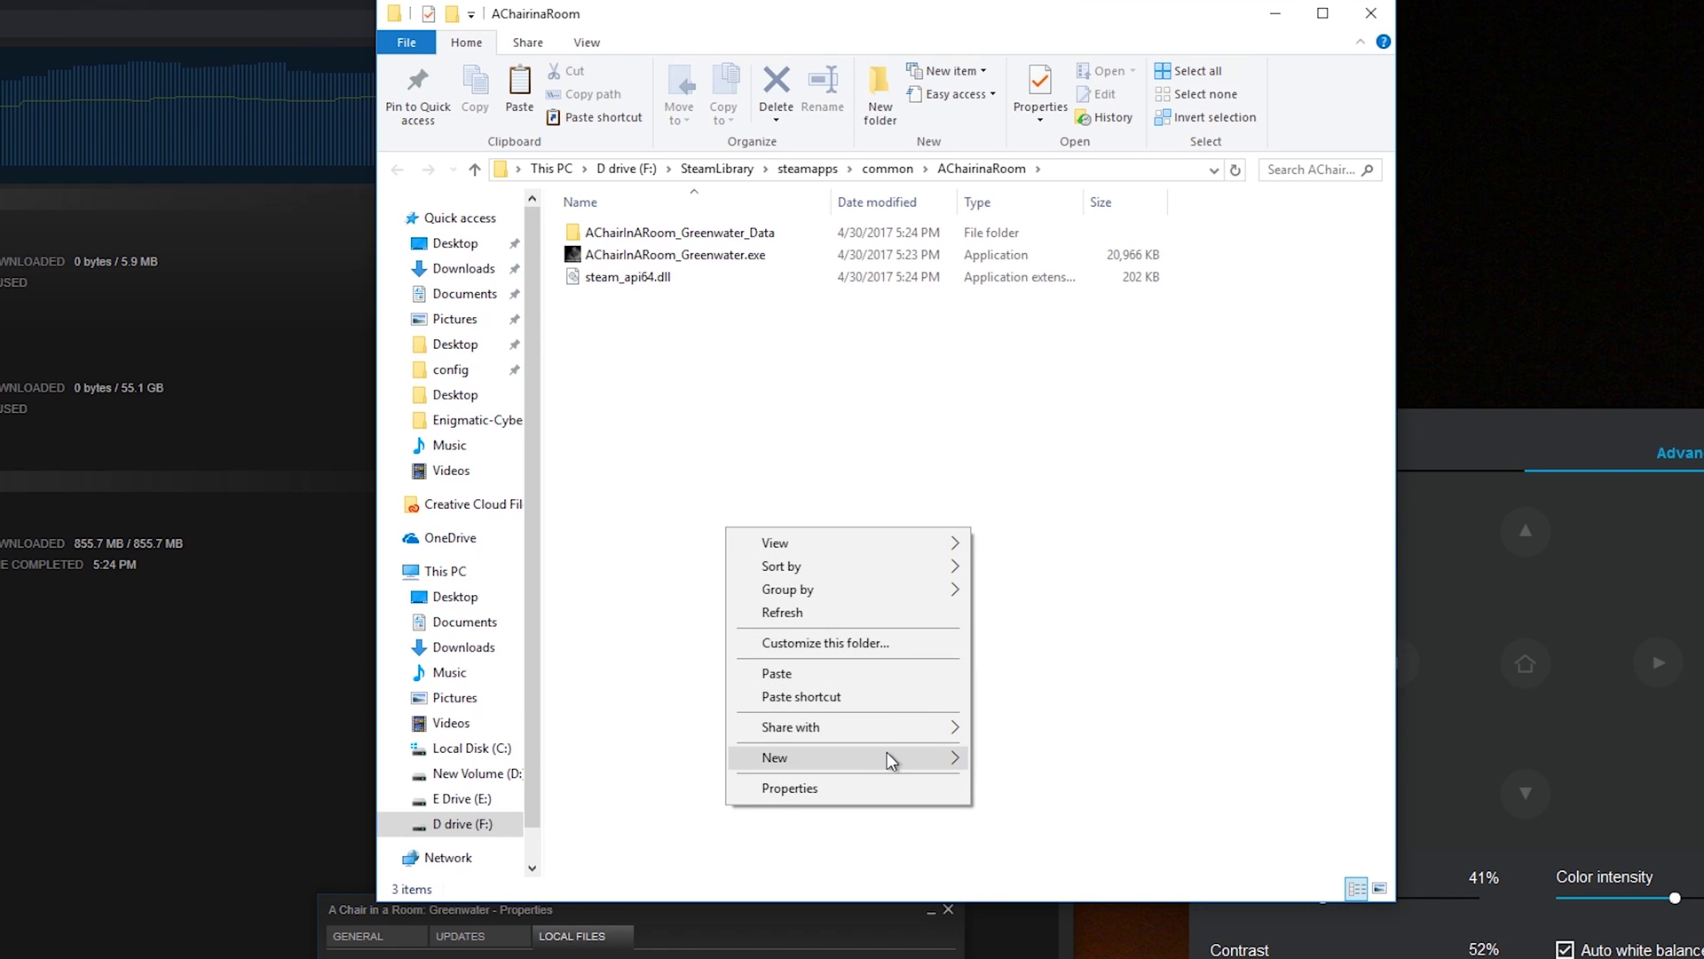
mouse_move(887, 753)
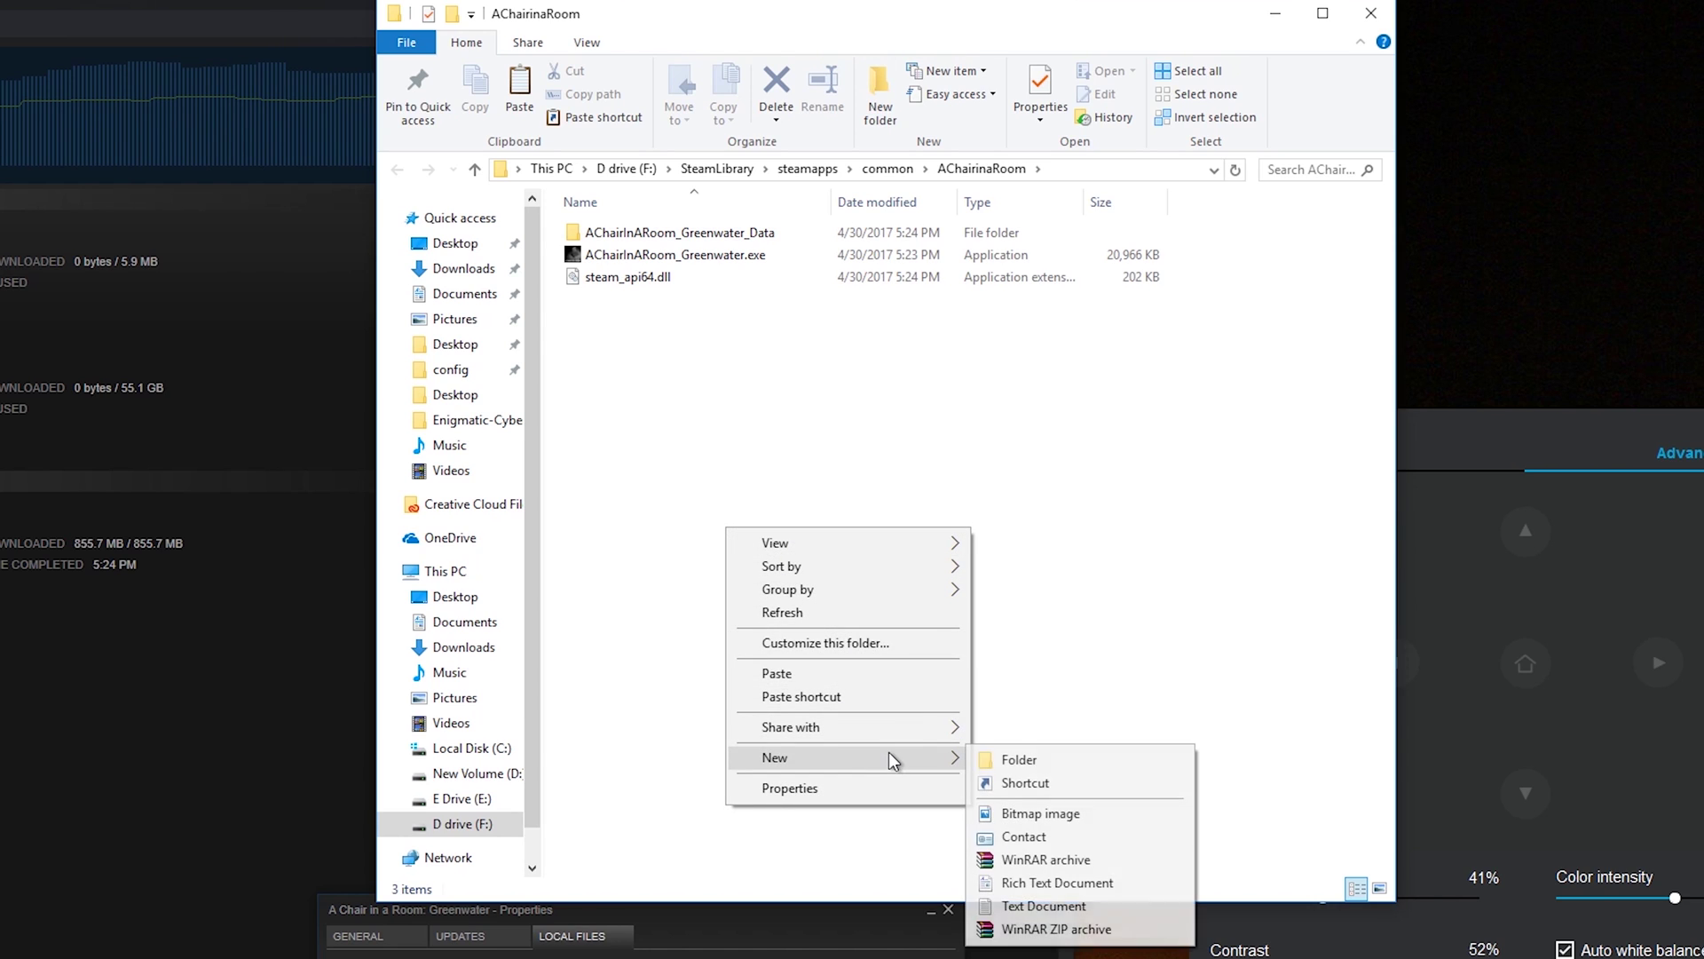
click(1081, 906)
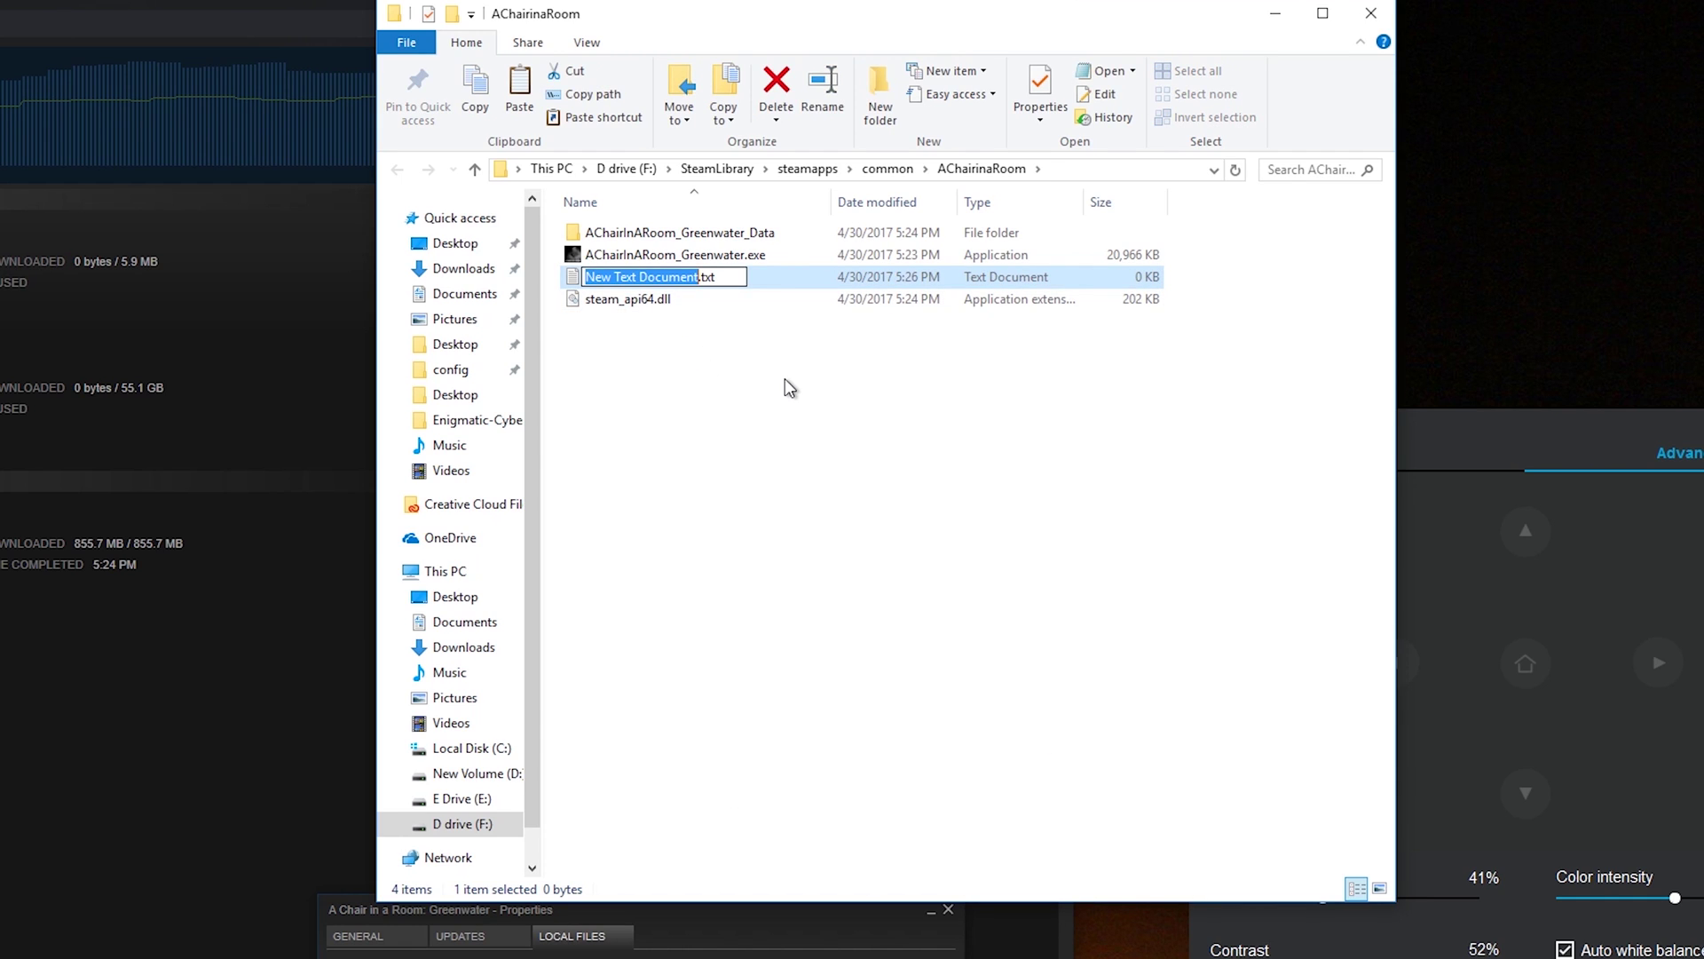
text(exter)
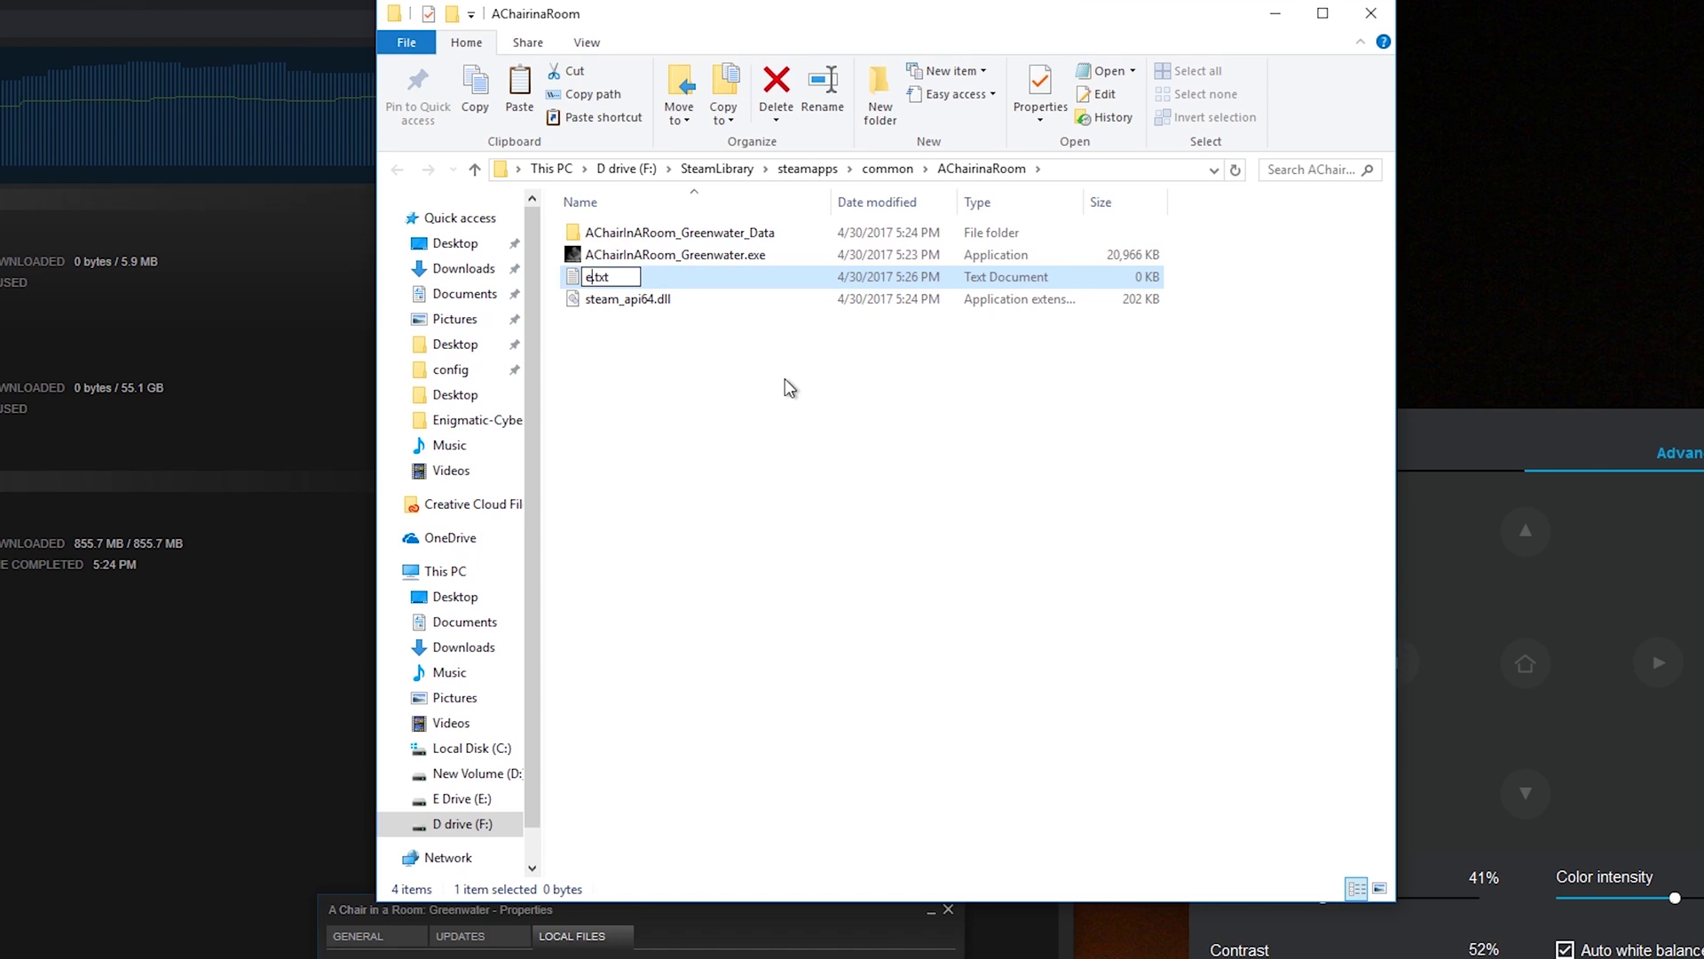
text(nalcam)
text(era)
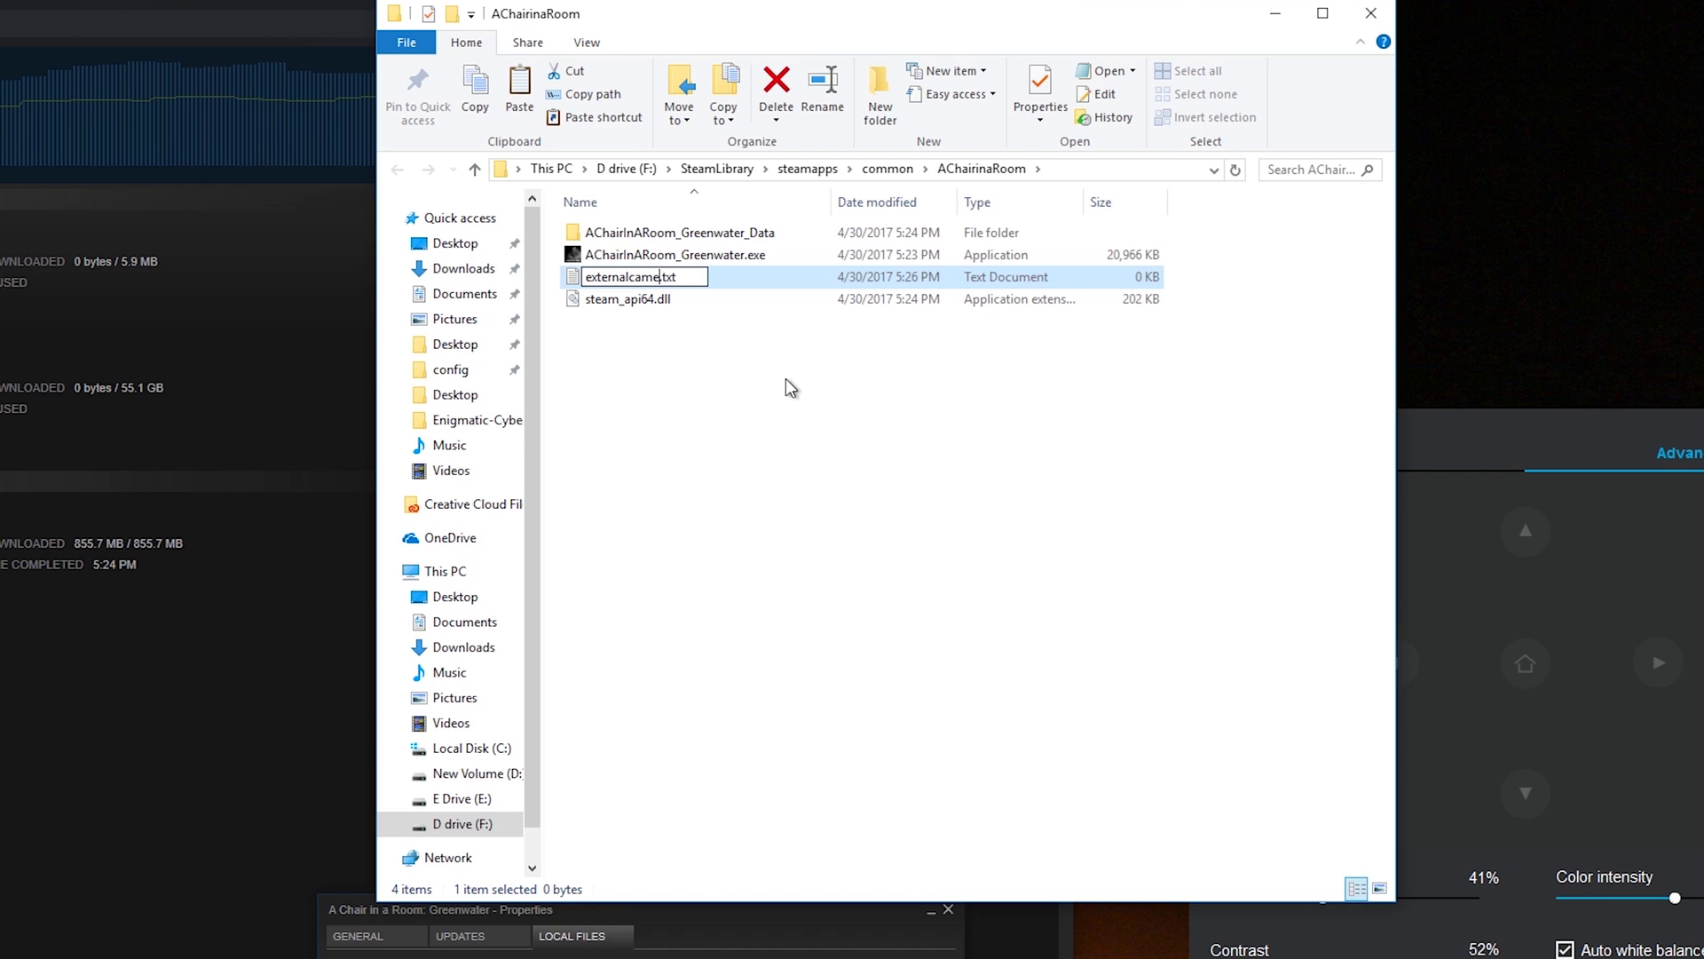
key(Return)
double_click(621, 278)
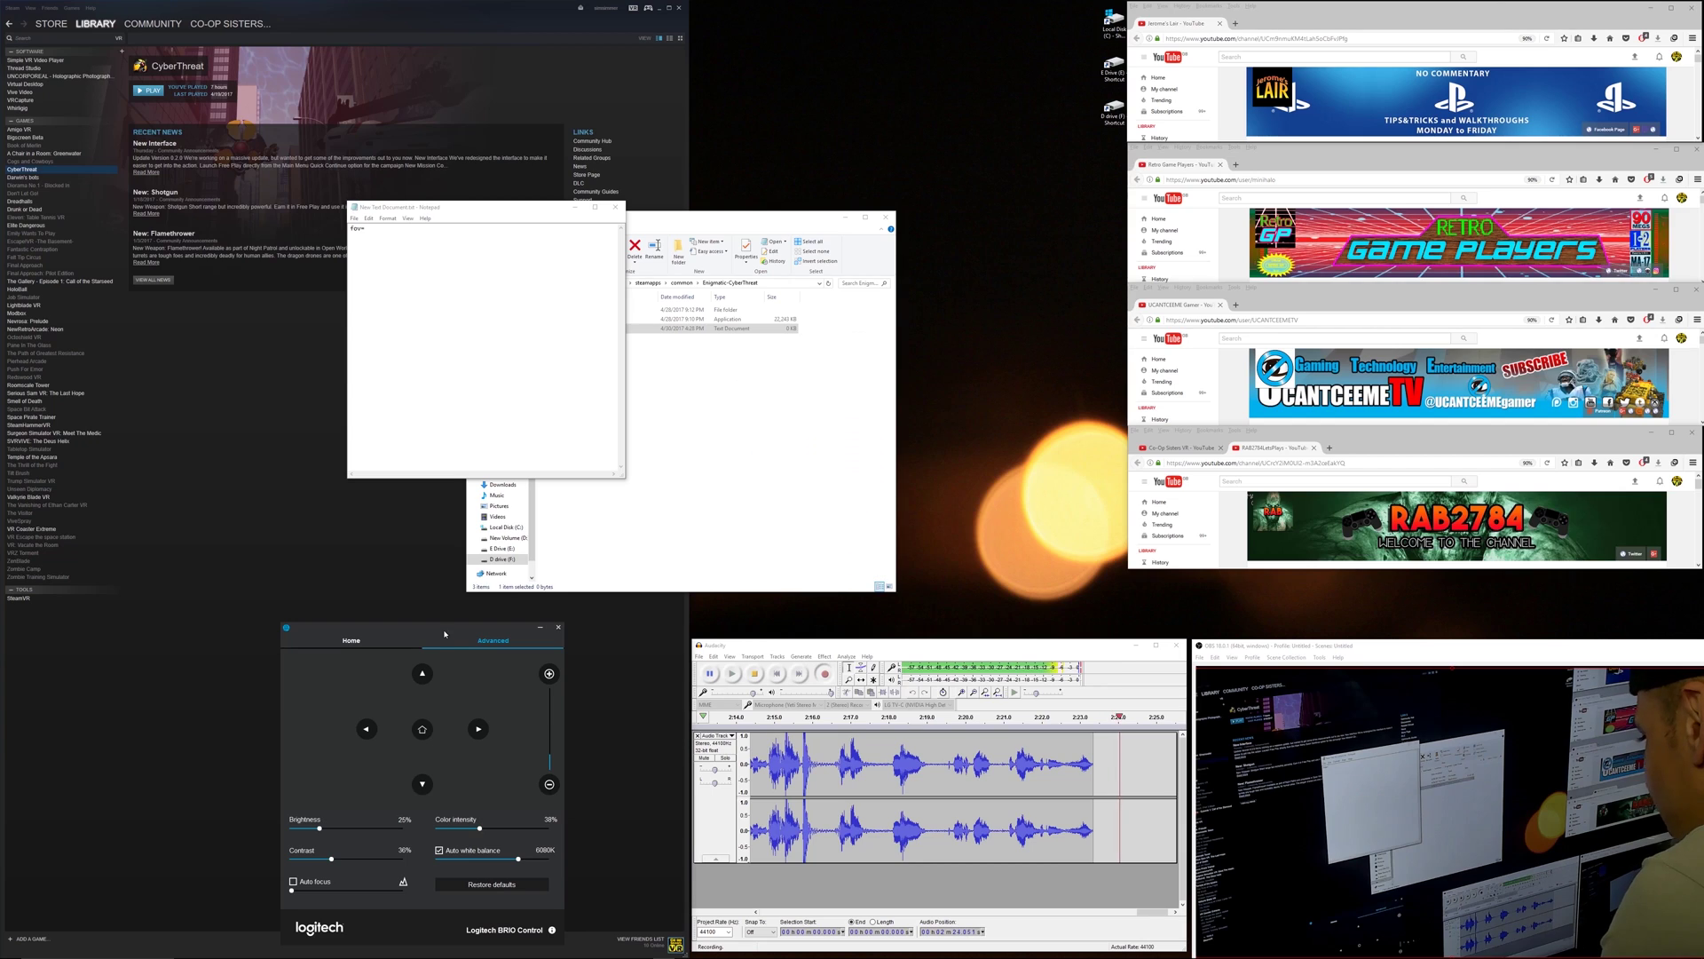
Switch the BRIO webcam's field of view to 78° on the Home settings.
drag(444, 634, 815, 296)
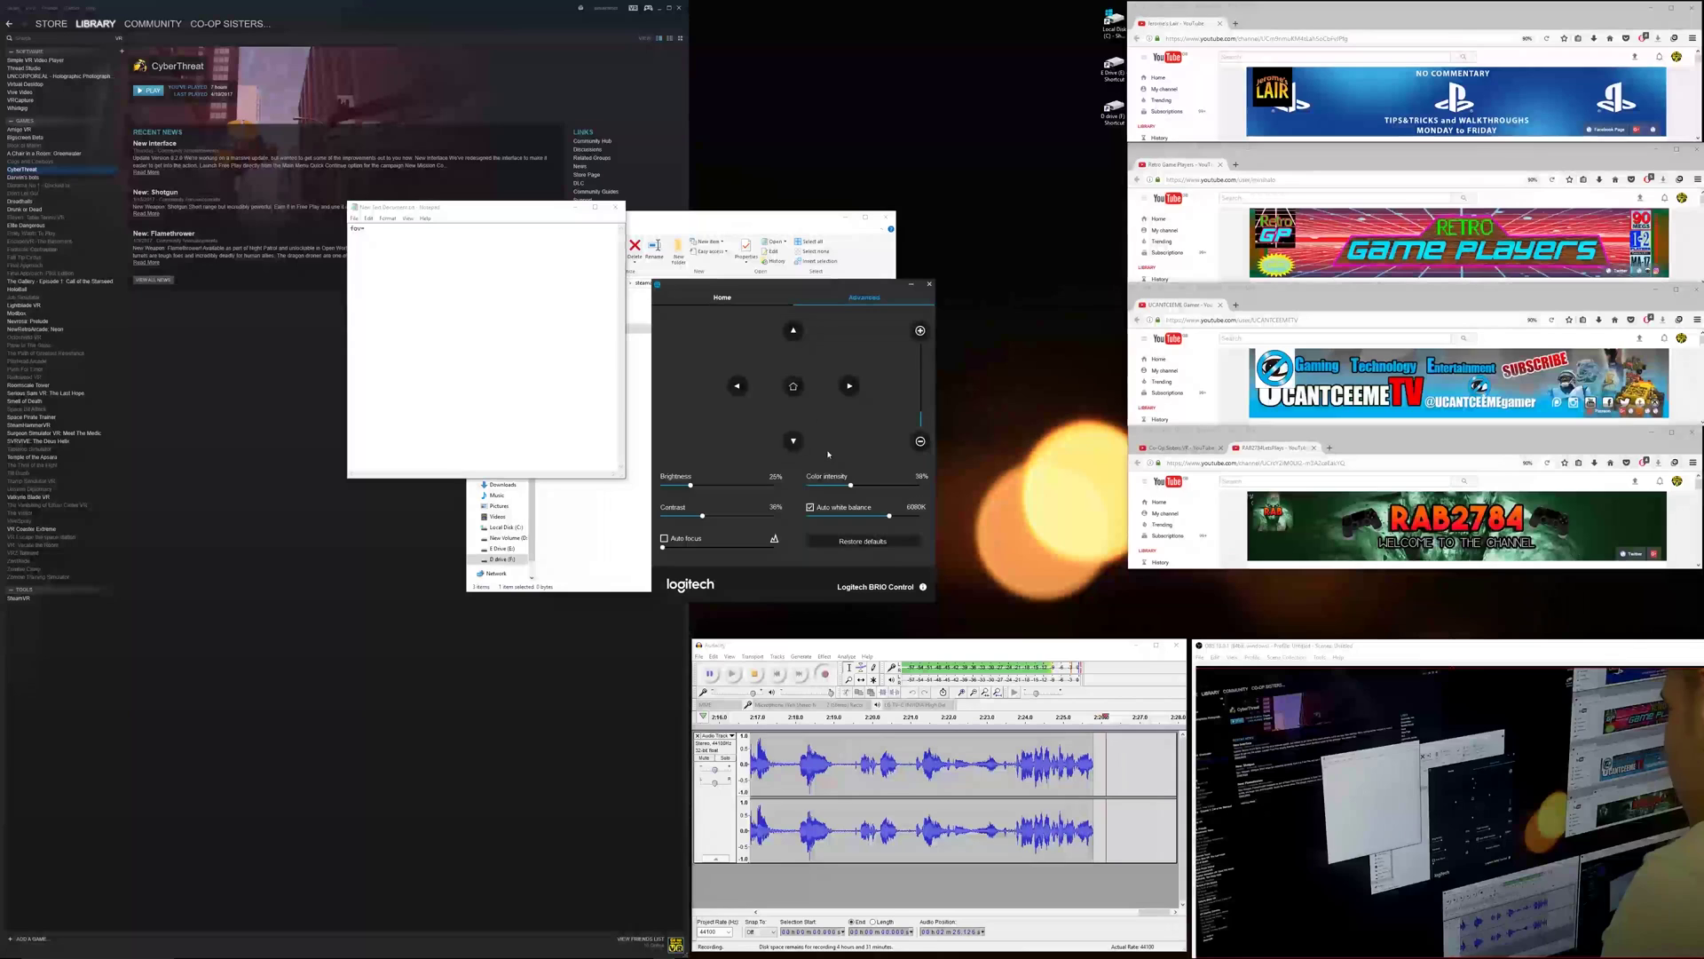
click(747, 297)
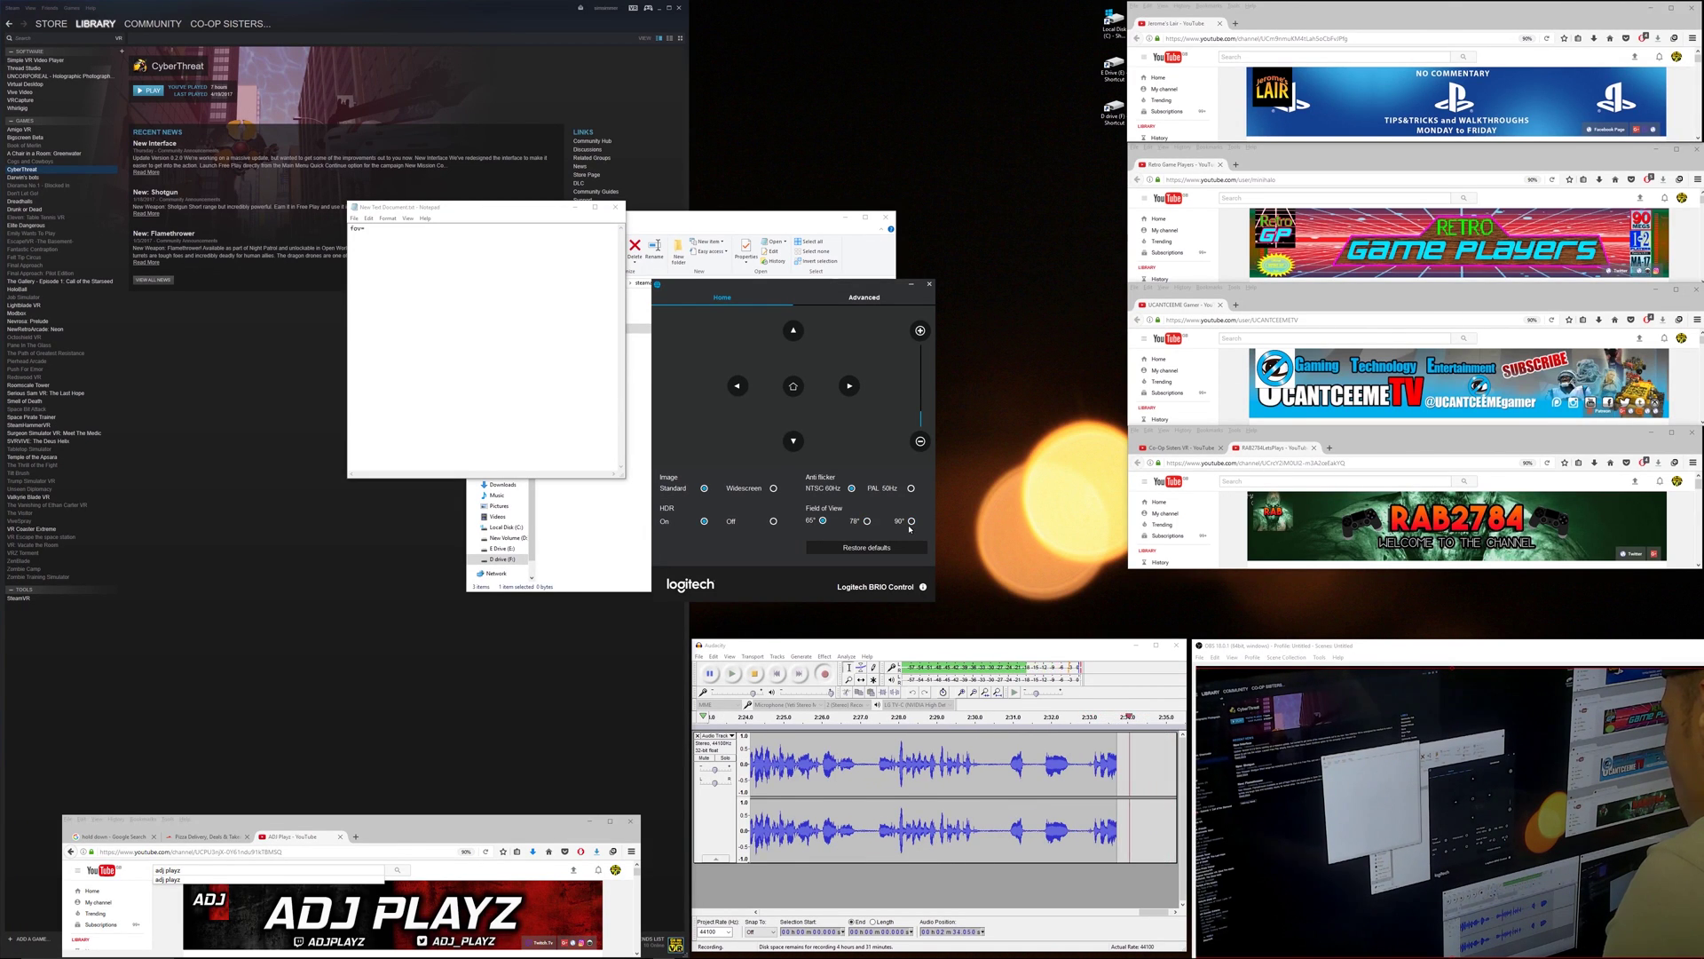
click(855, 523)
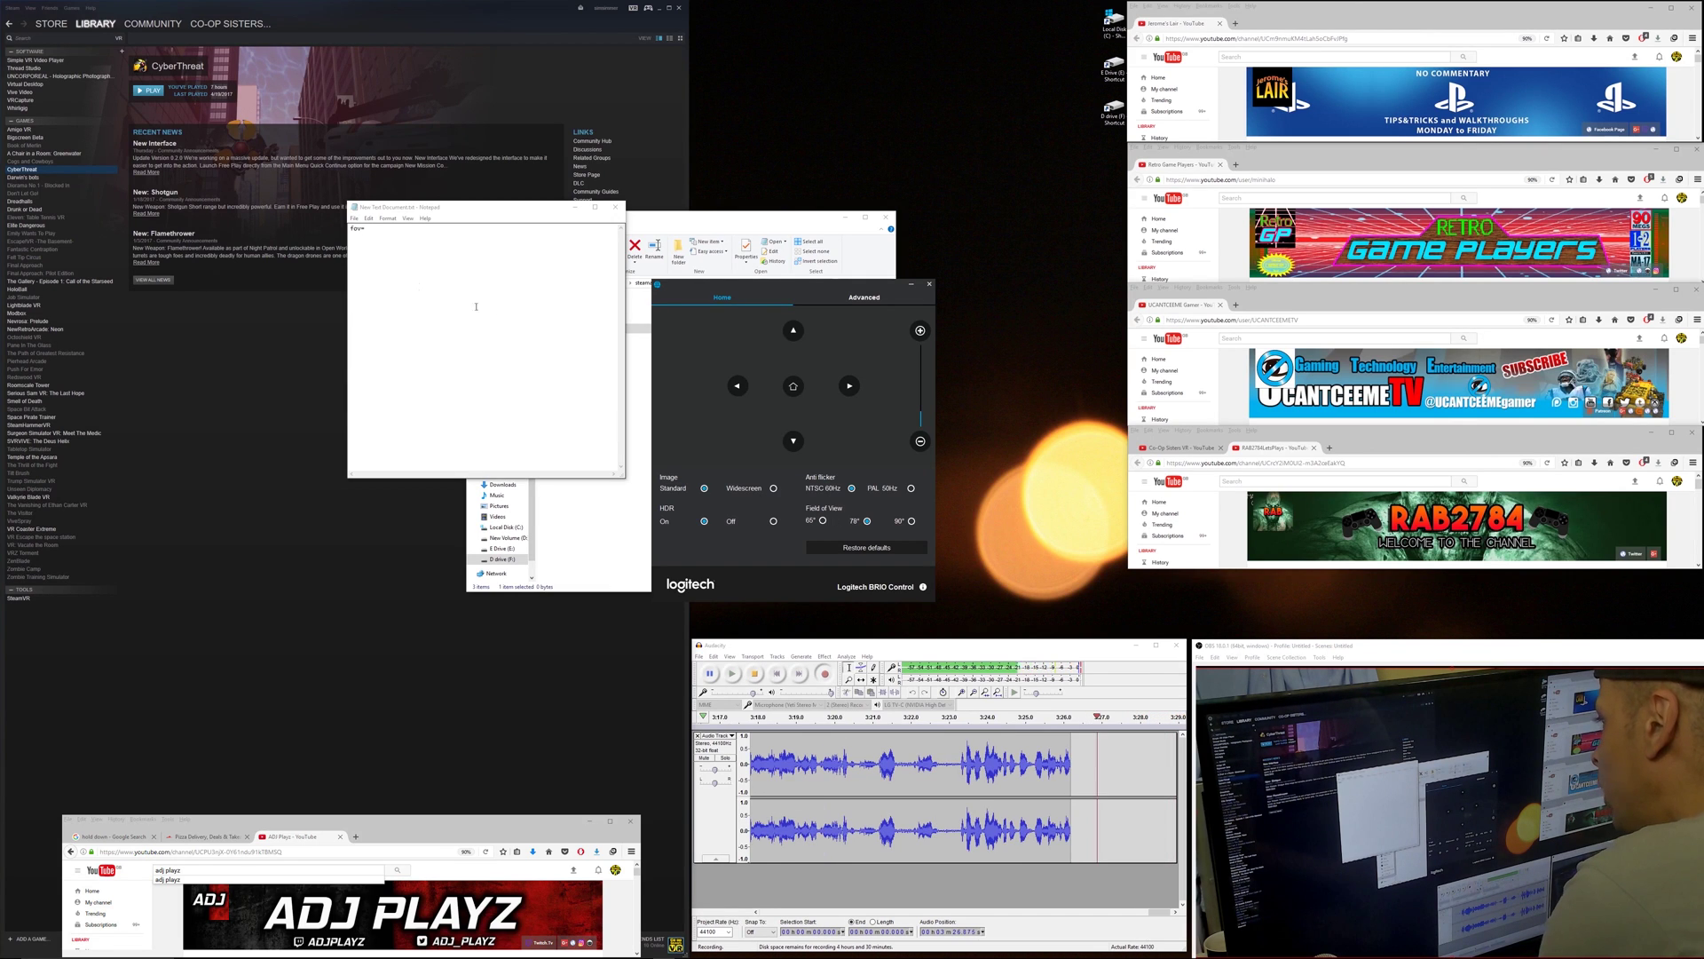
click(402, 232)
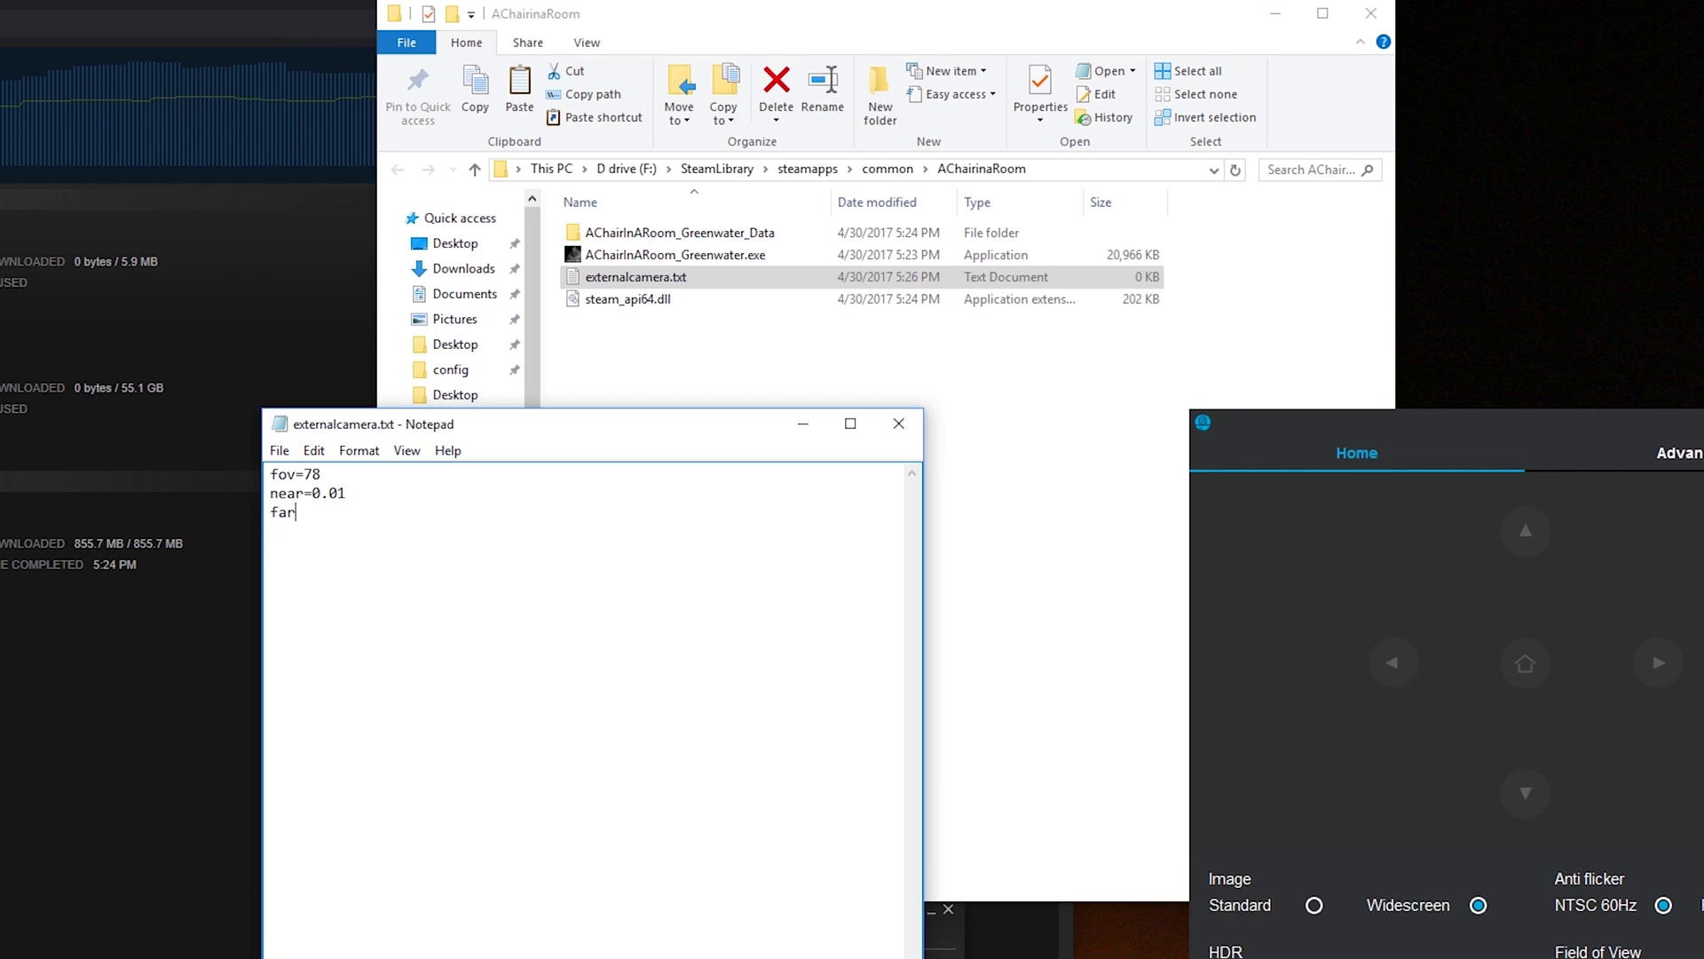
Complete the far=100 line and save externalcamera.txt while closing Notepad.
text(00)
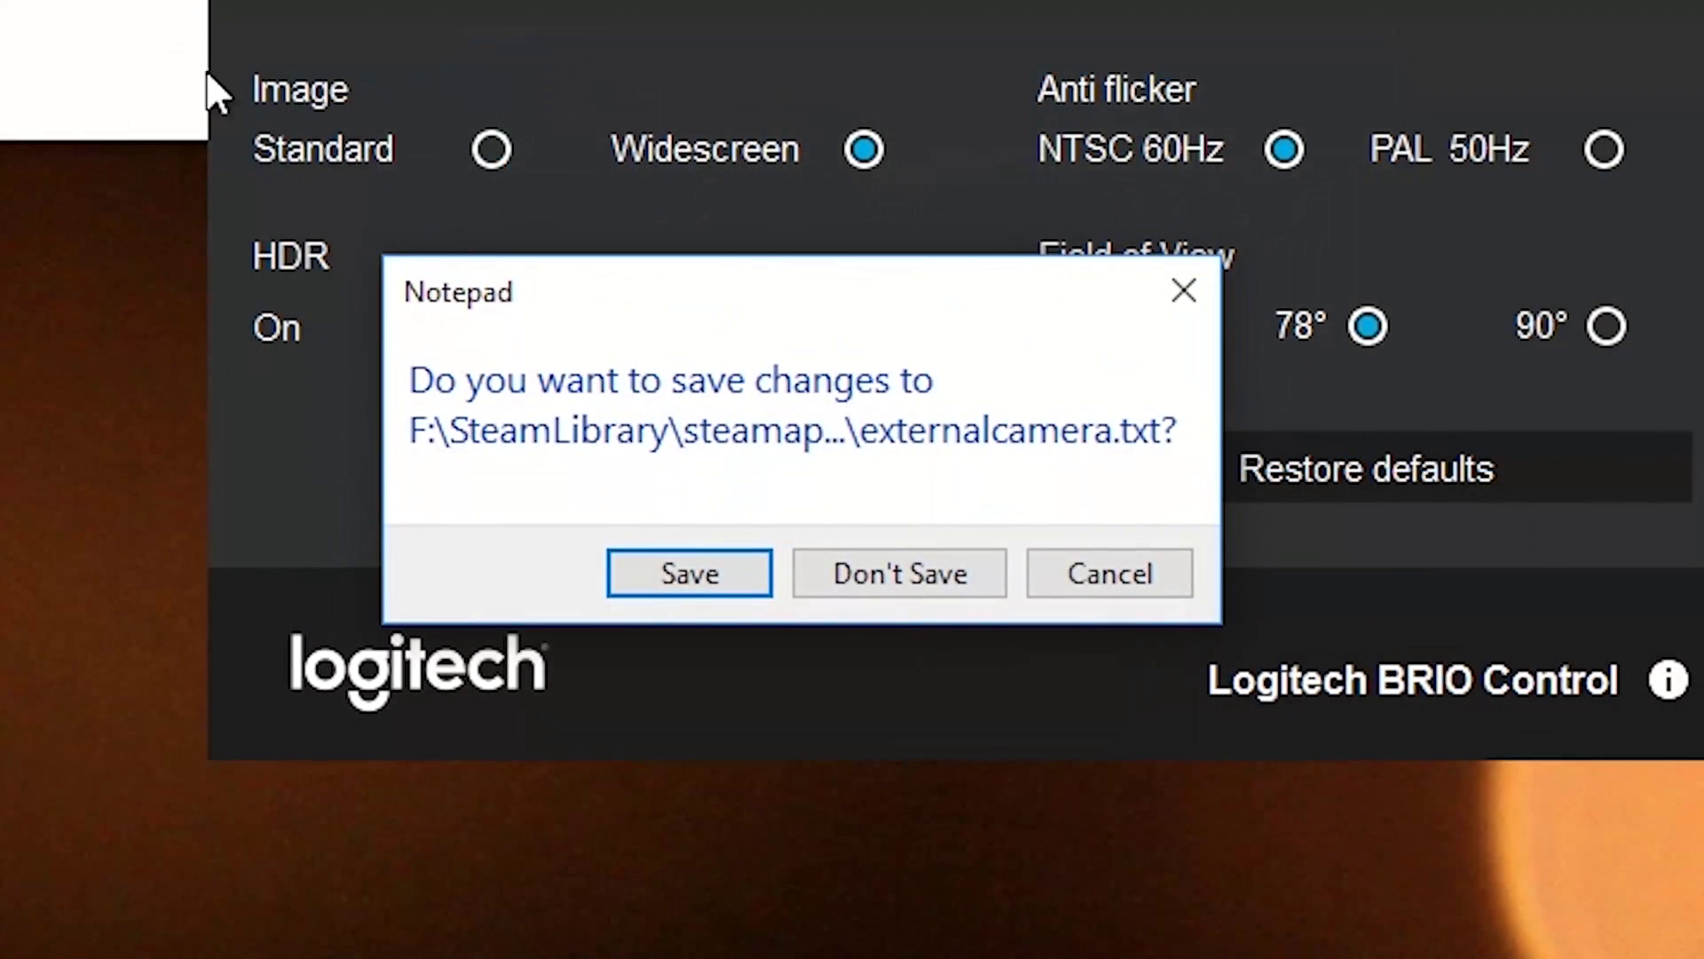
click(670, 573)
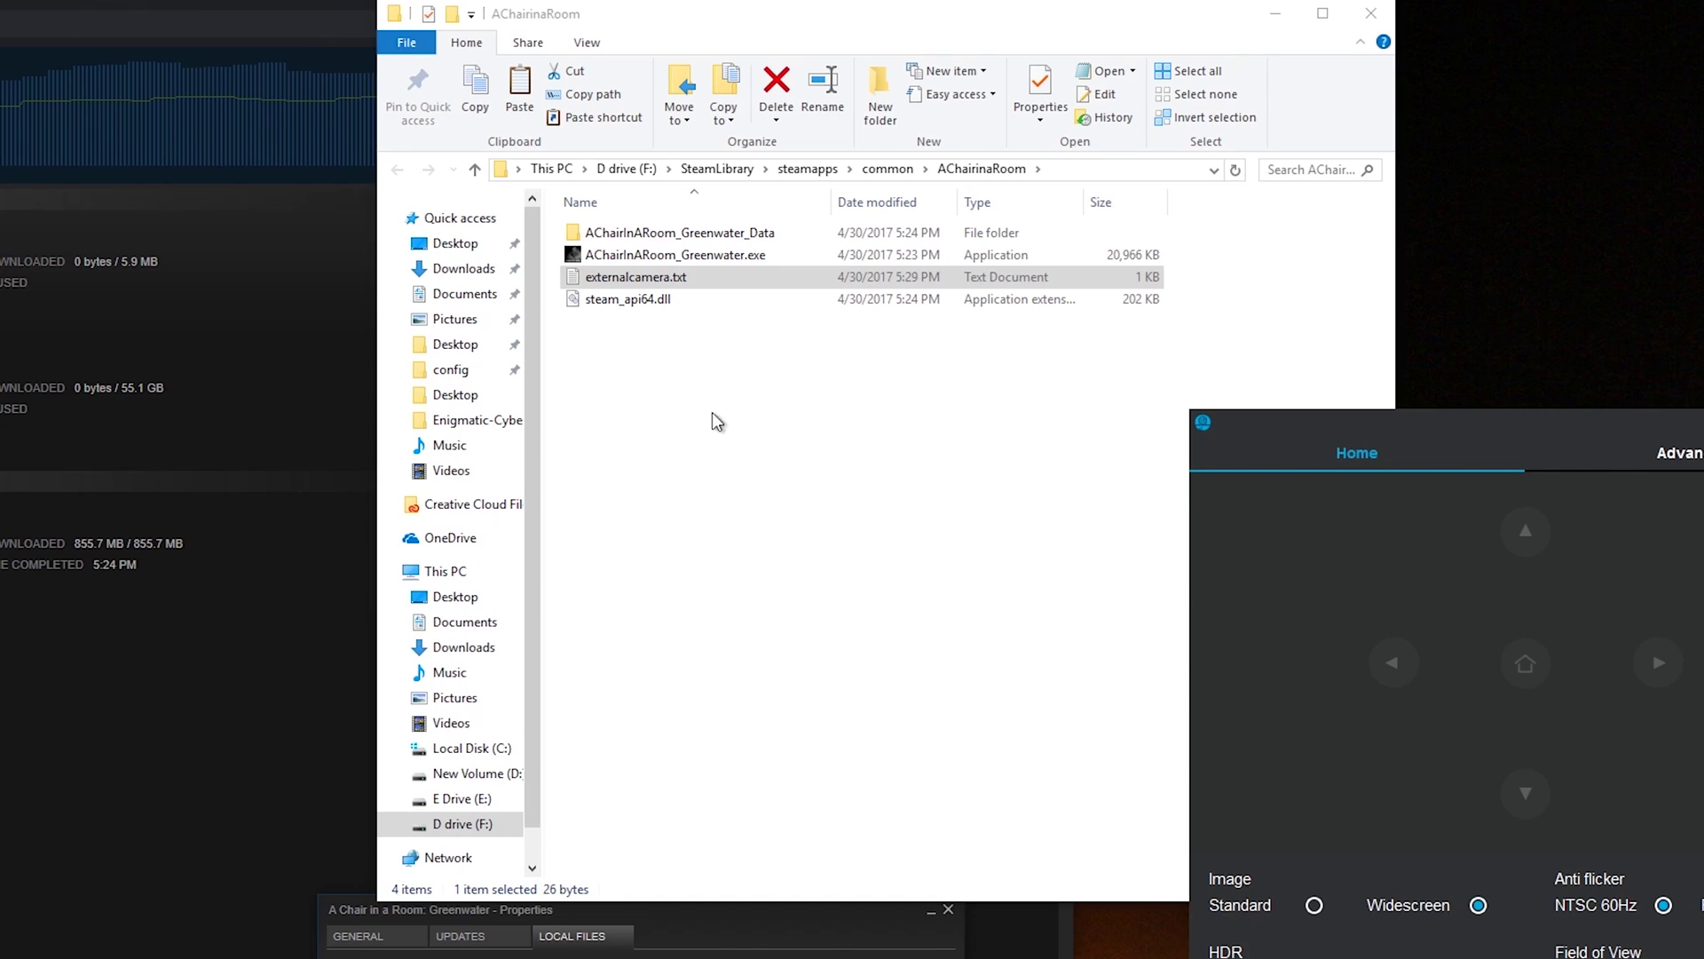
Rename externalcamera.txt to externalcamera.cfg, accepting the extension-change warning.
click(690, 293)
click(694, 275)
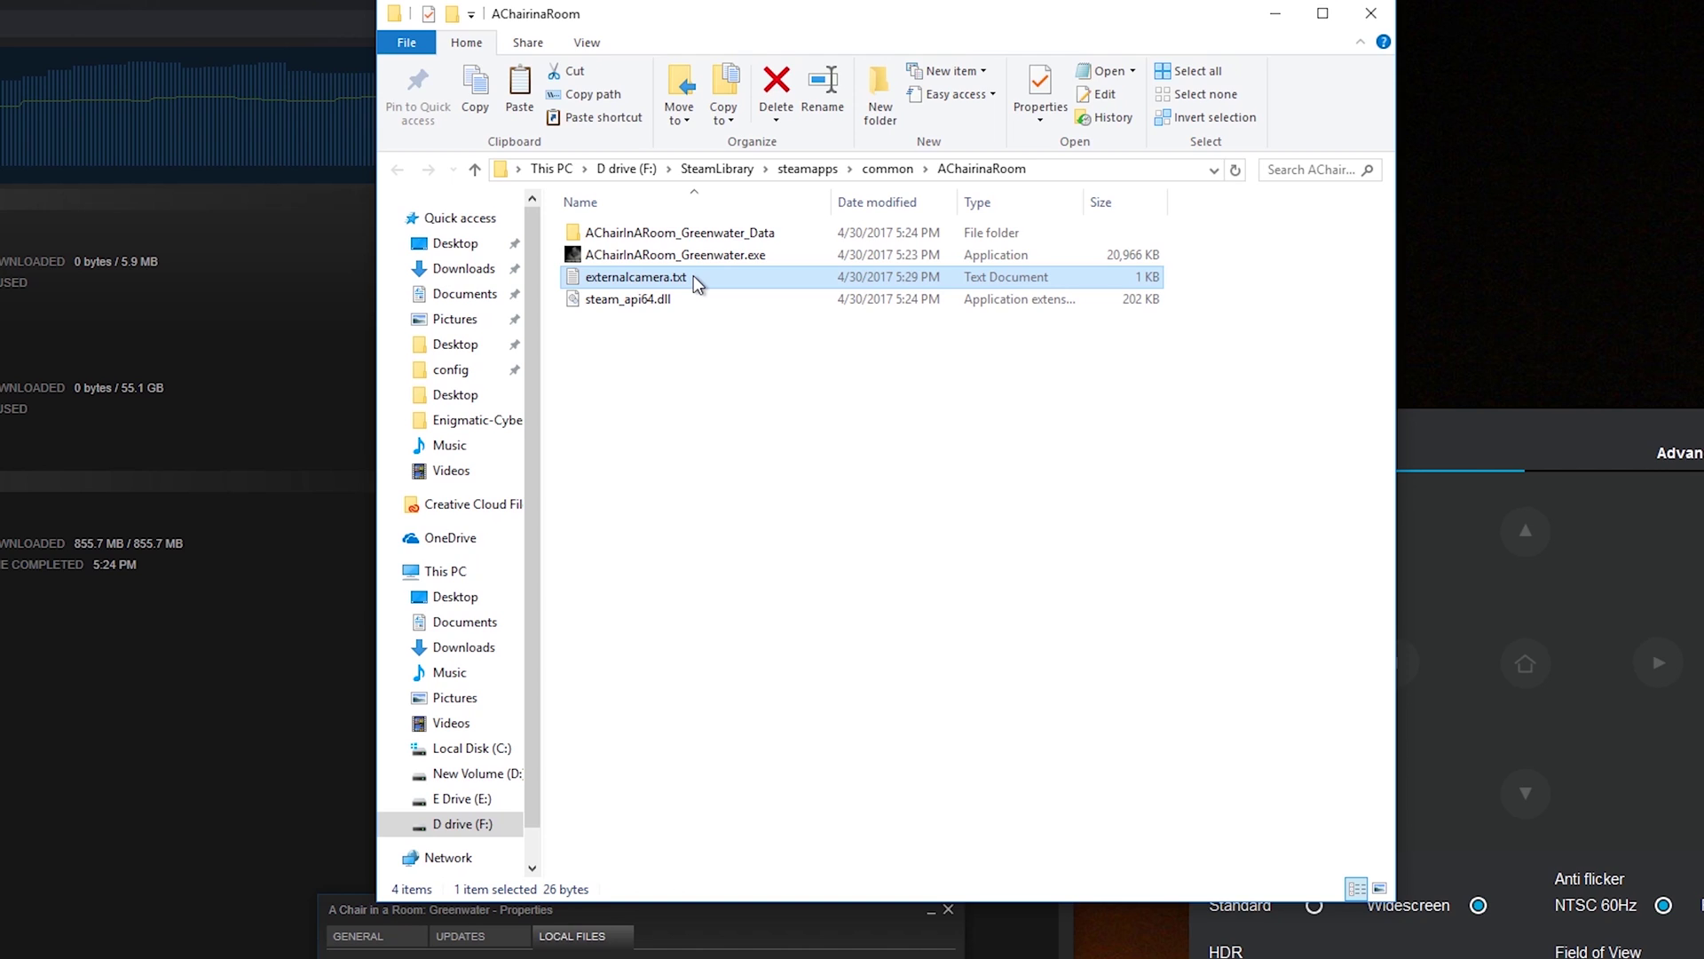
click(695, 277)
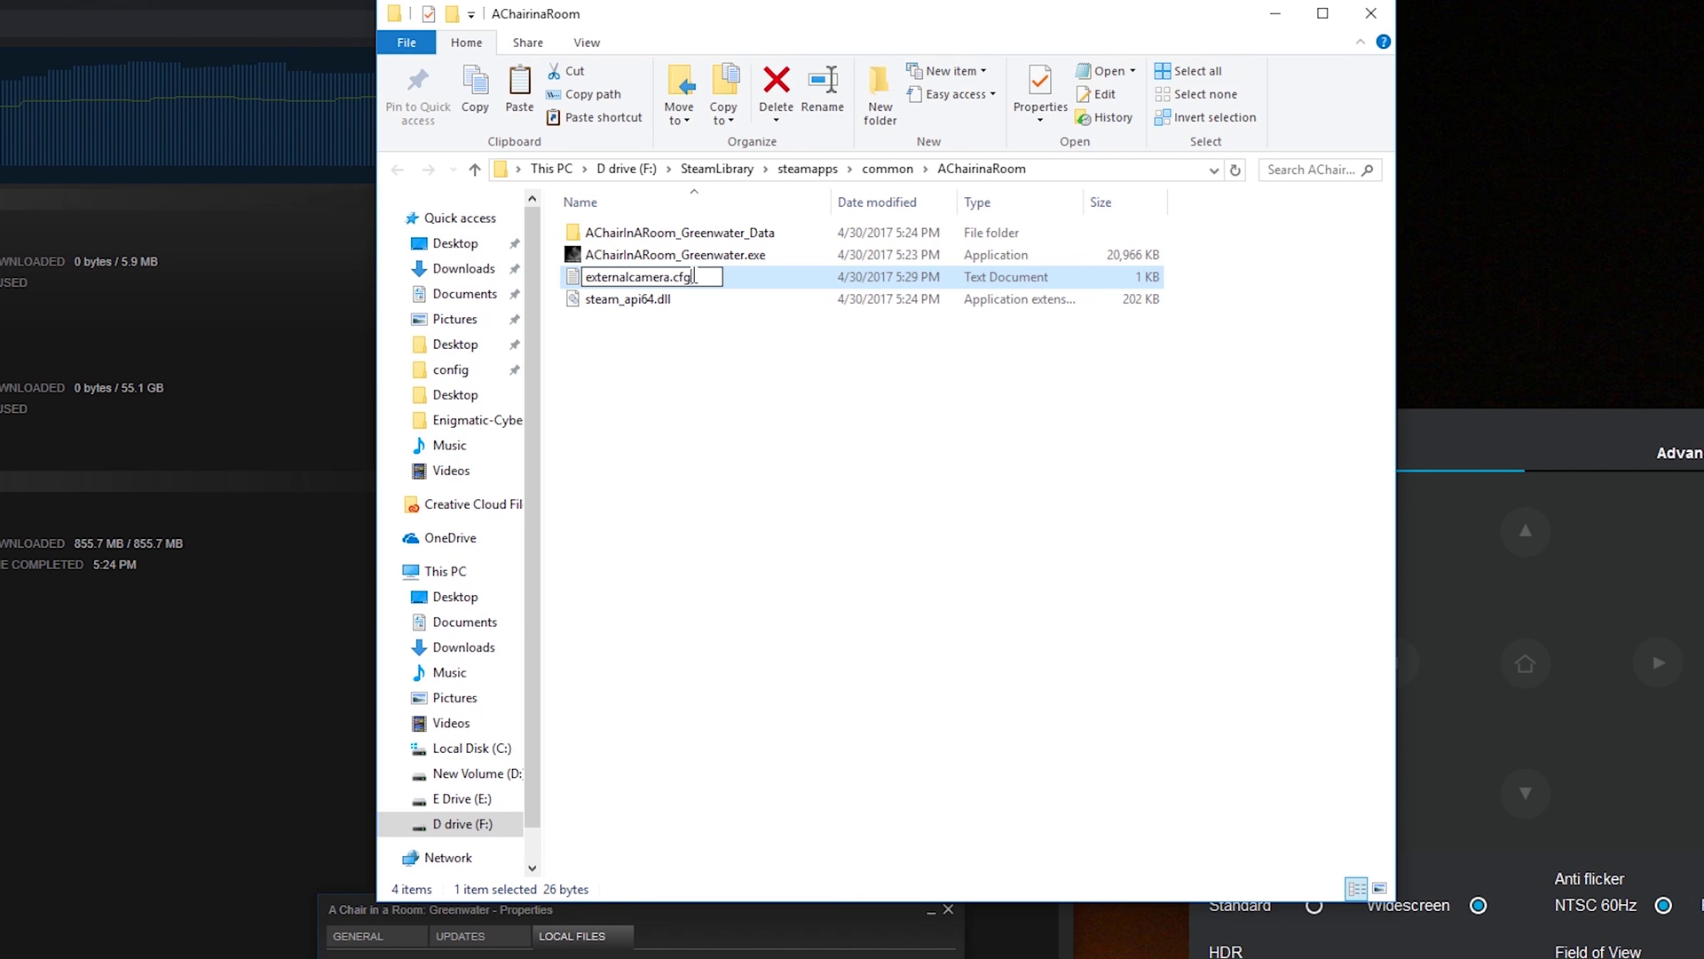
key(Return)
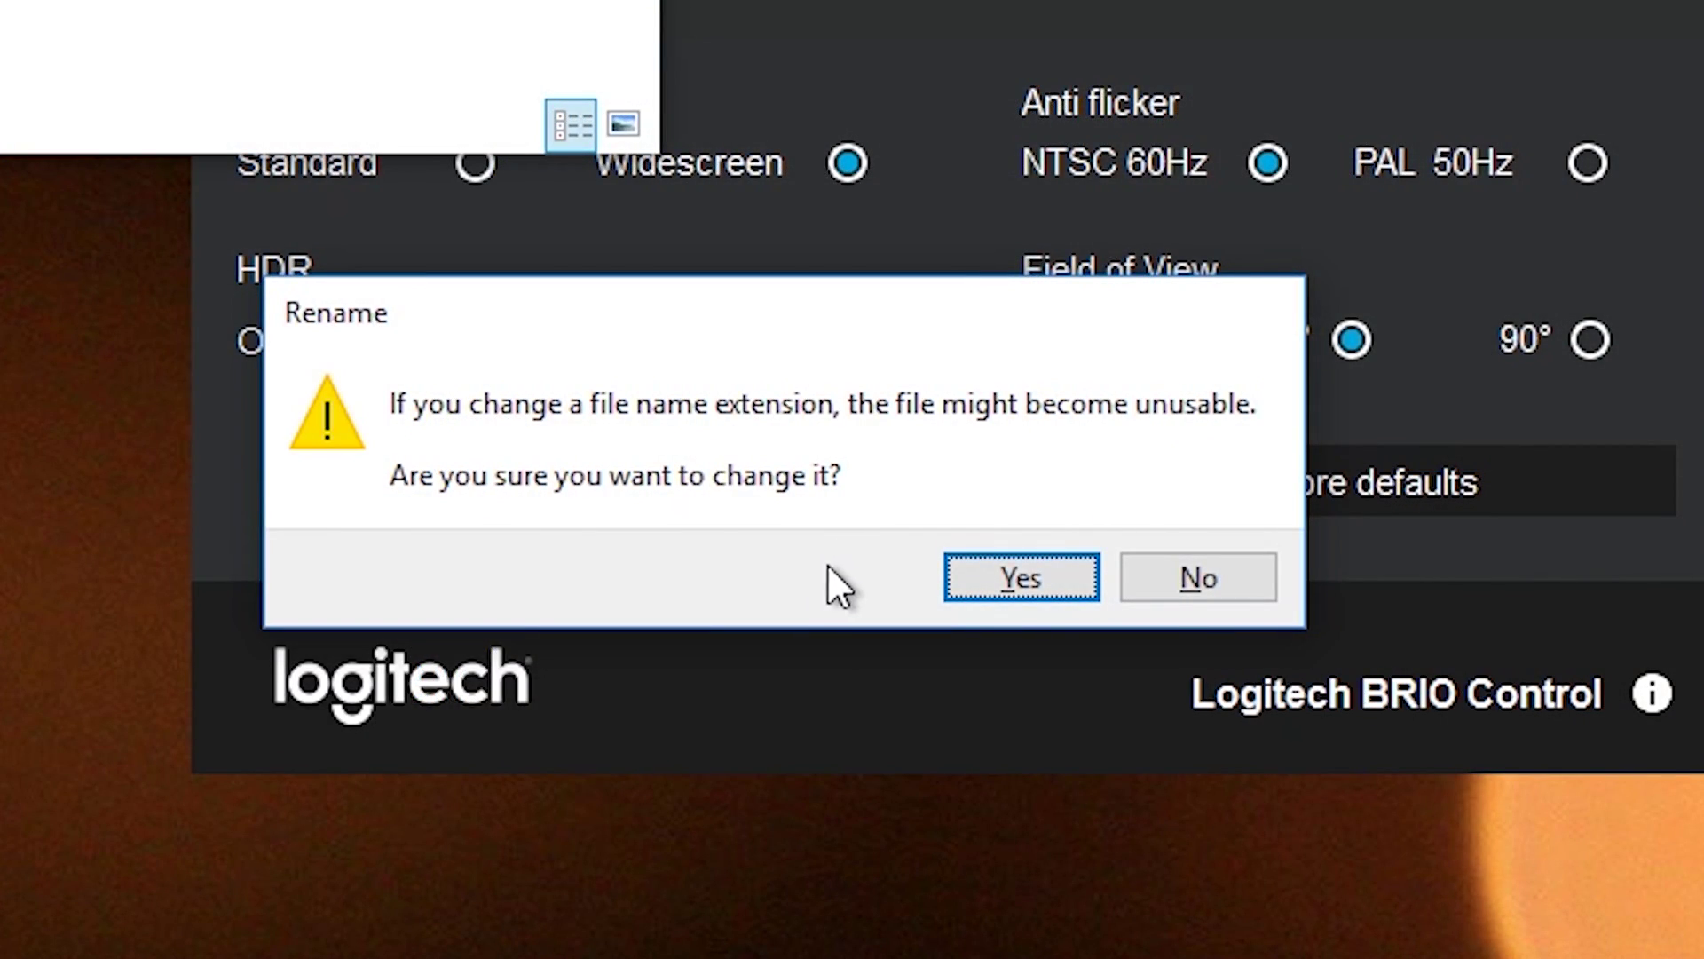
click(987, 582)
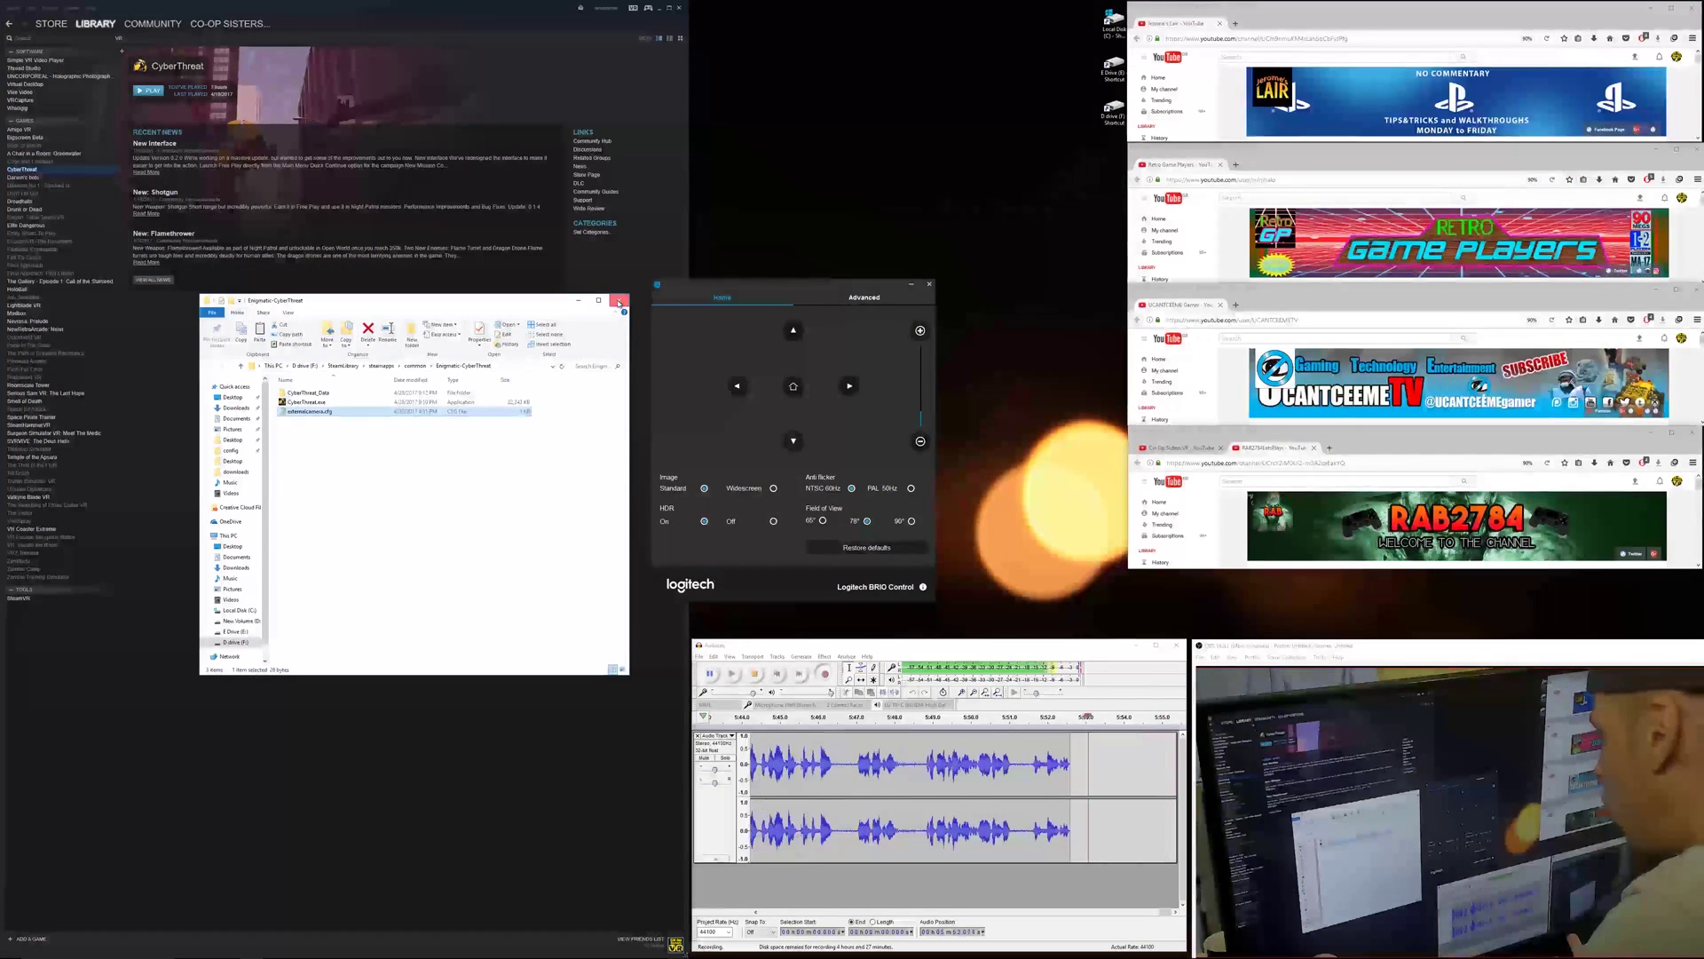
Close the game folder window and minimize Logitech BRIO Control.
click(615, 308)
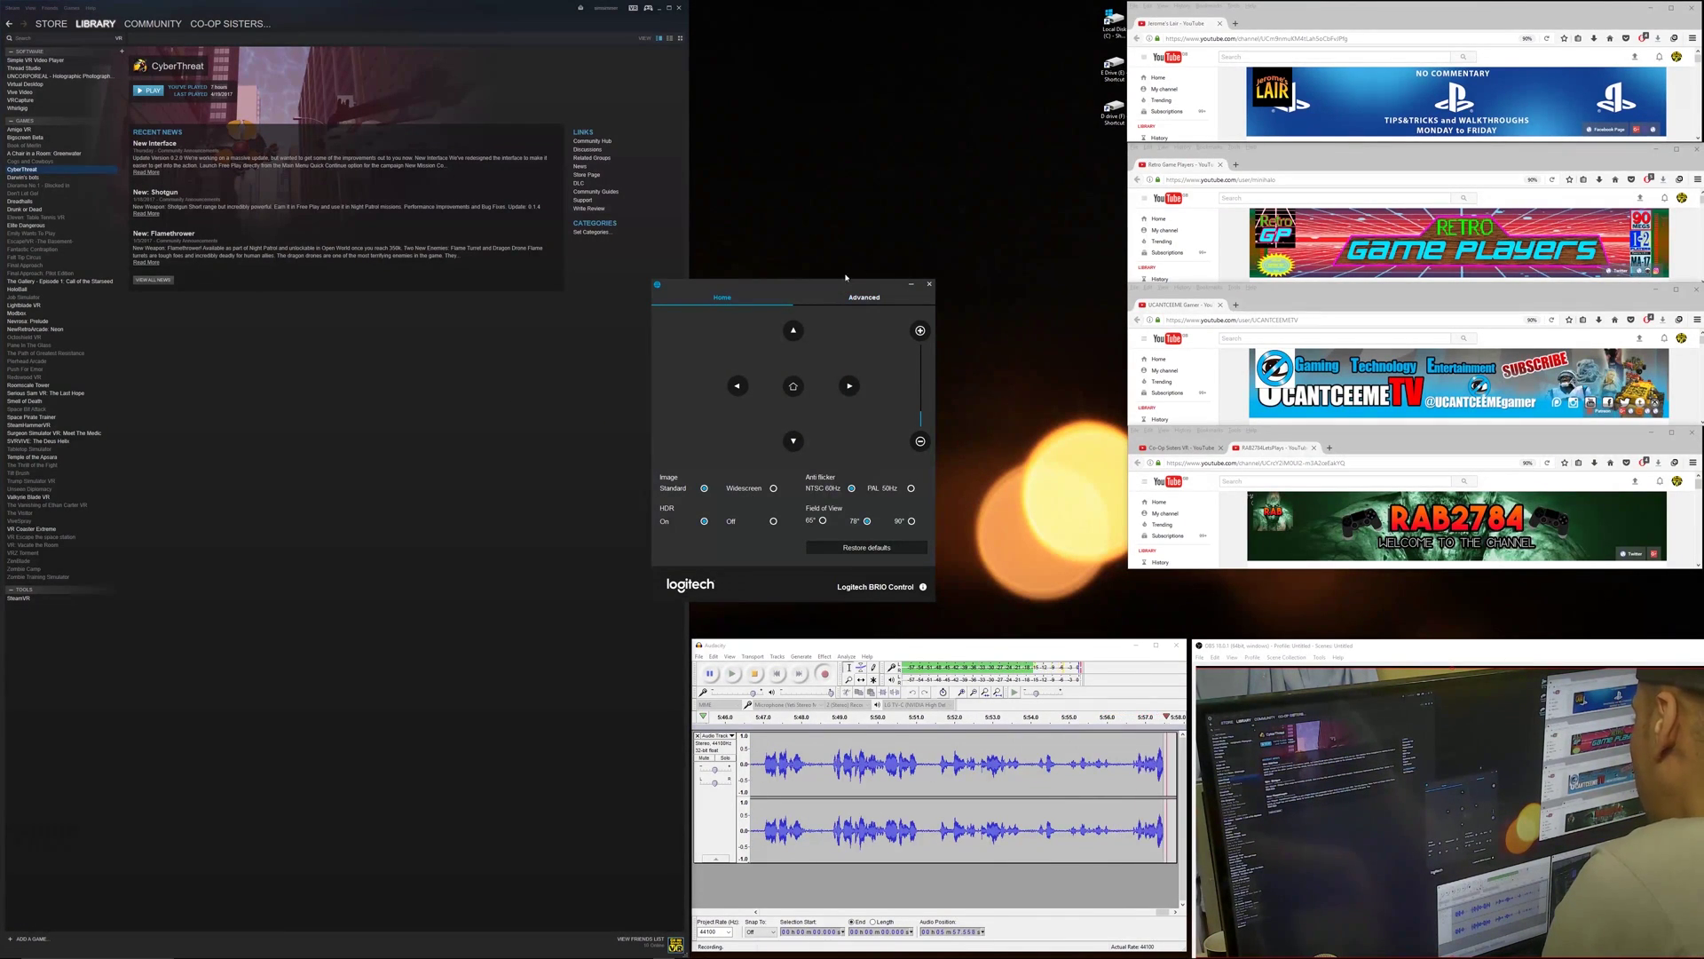
drag(848, 286, 913, 271)
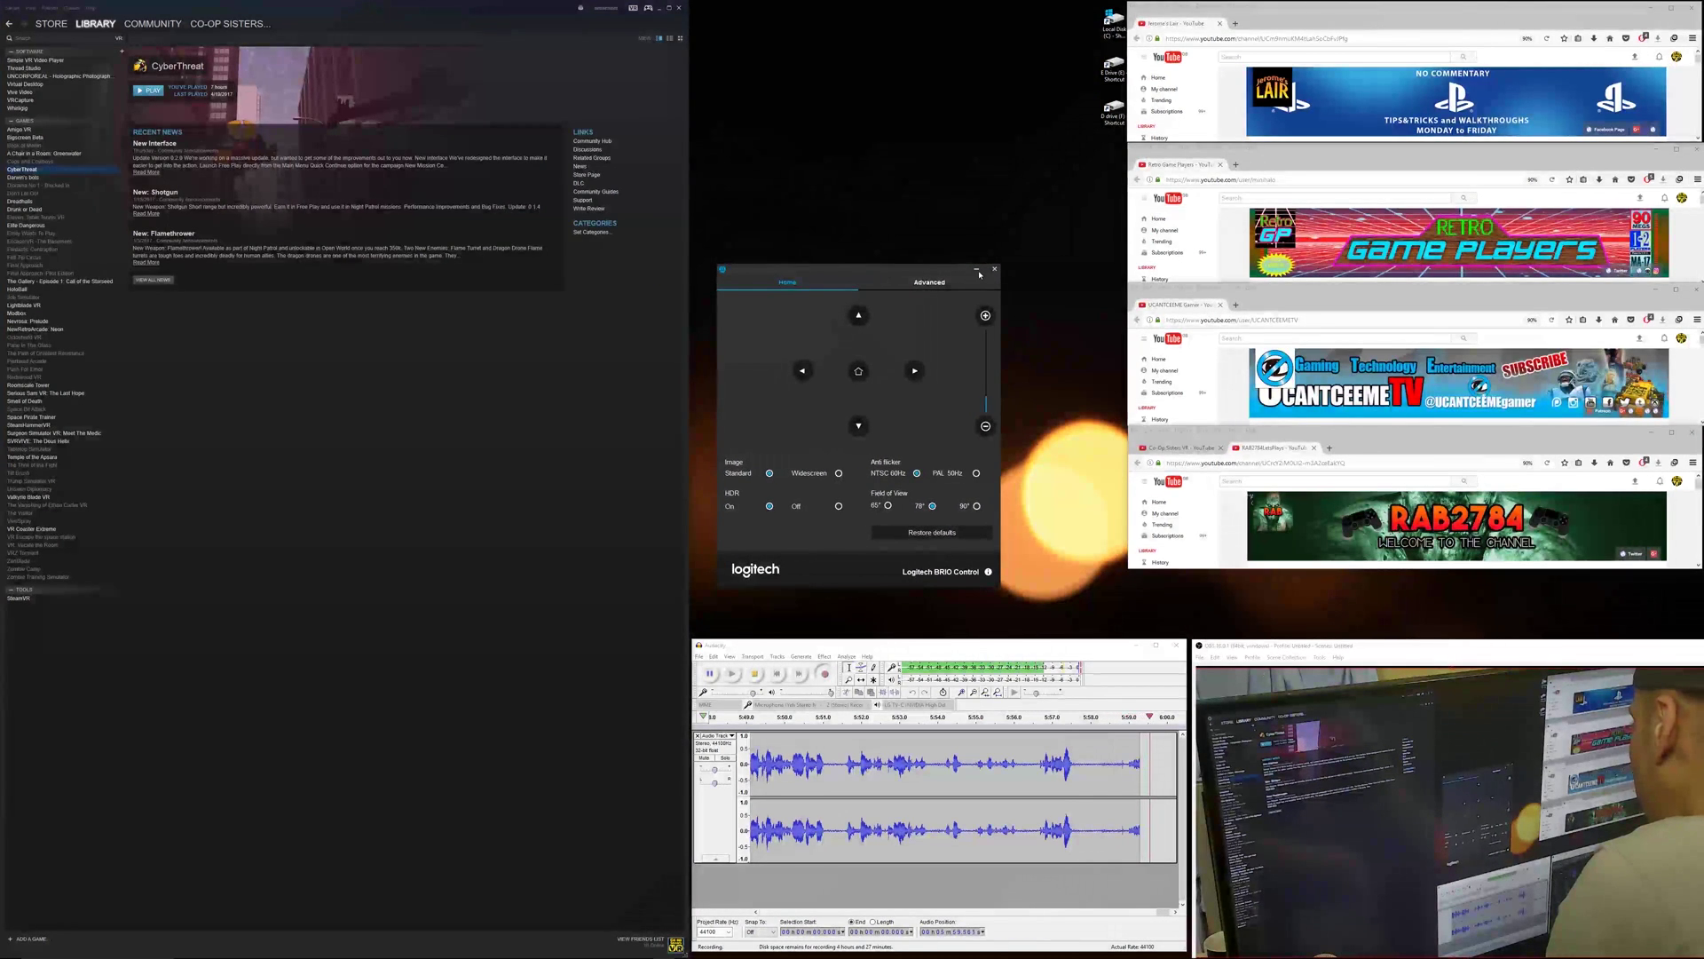
click(978, 271)
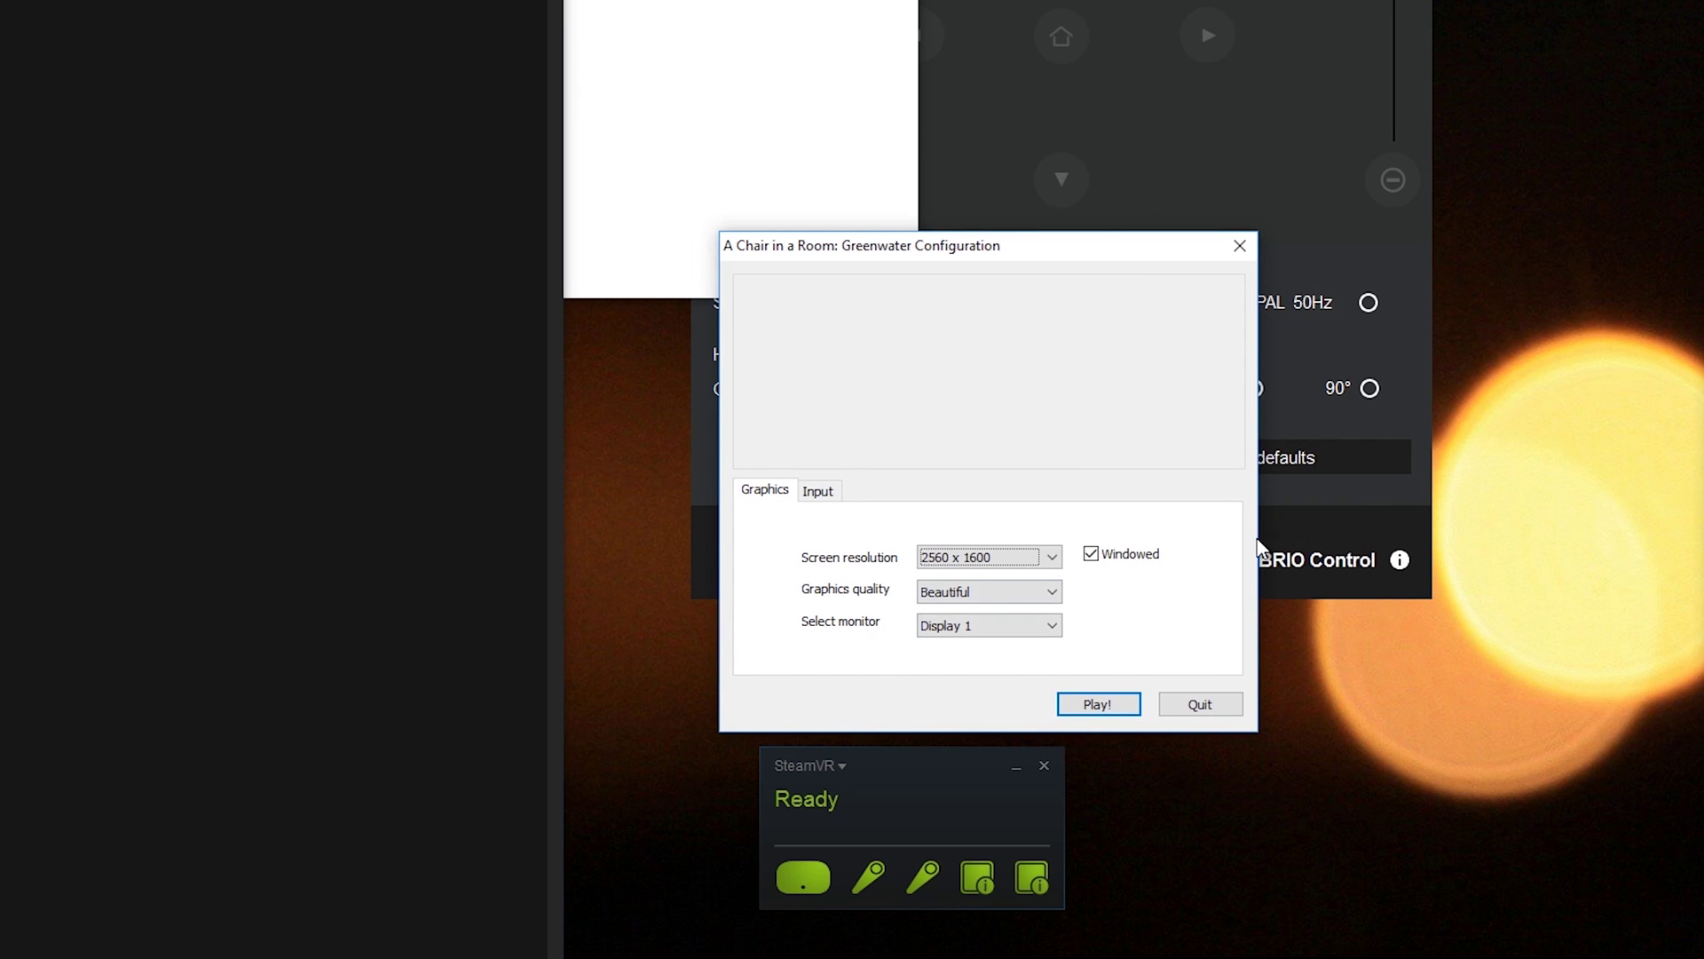
Launch Greenwater at 2560 x 1440 in windowed mode from its configuration dialog.
click(1052, 557)
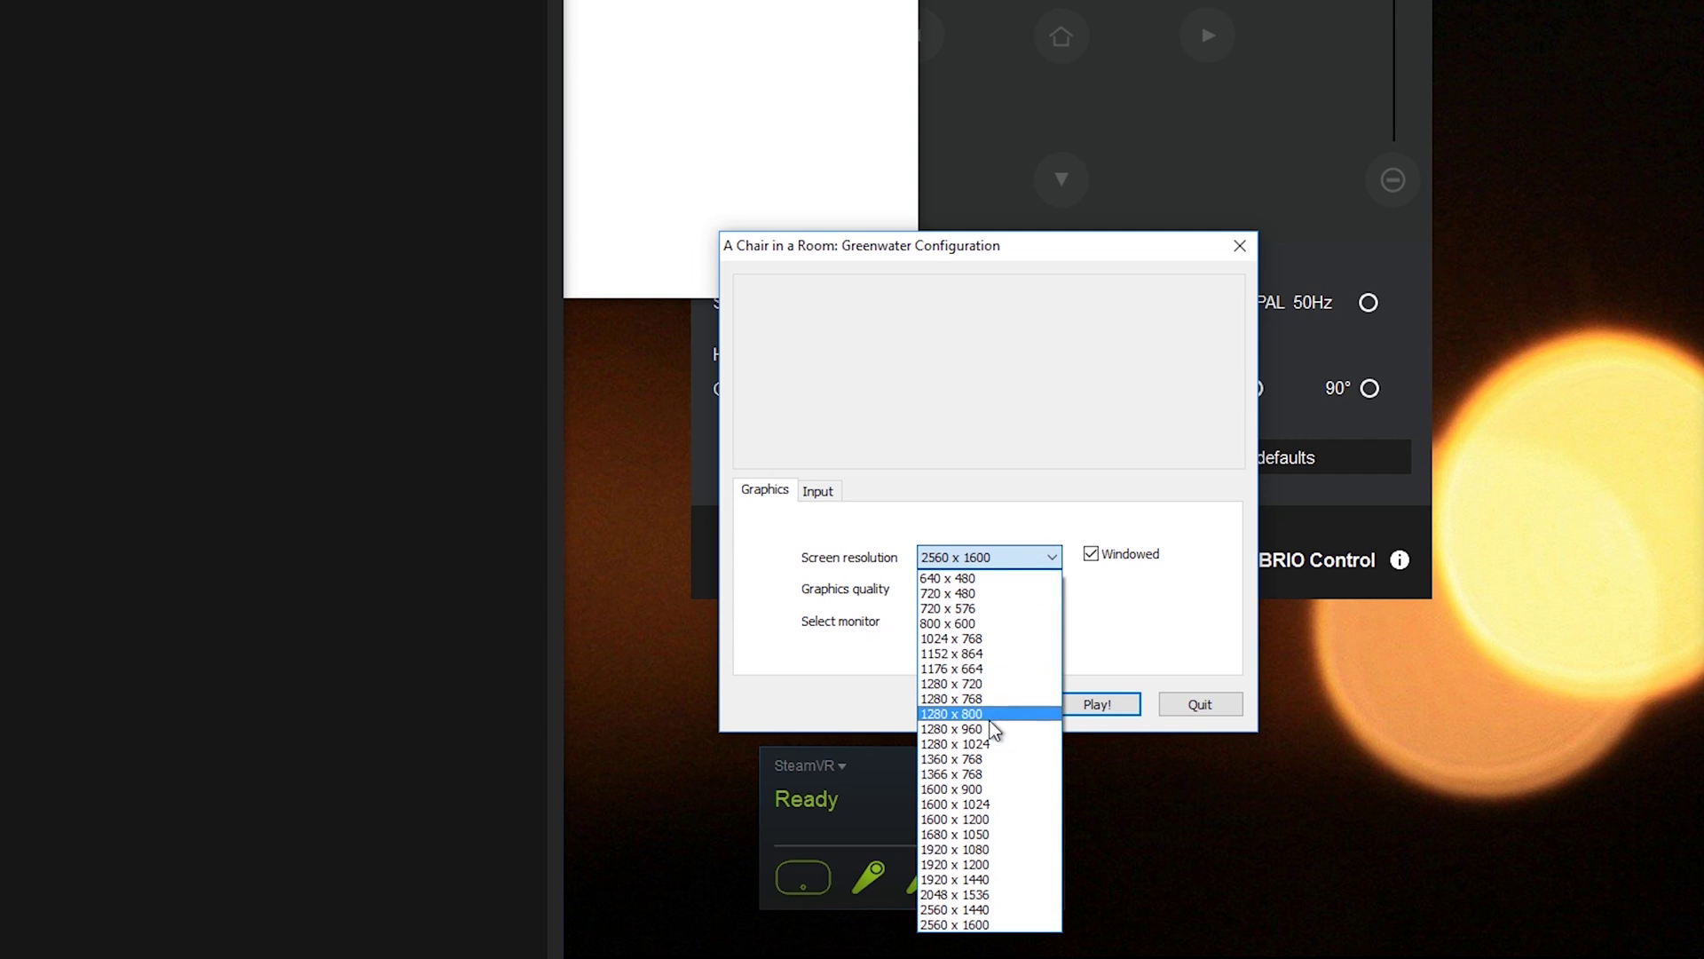
click(1011, 907)
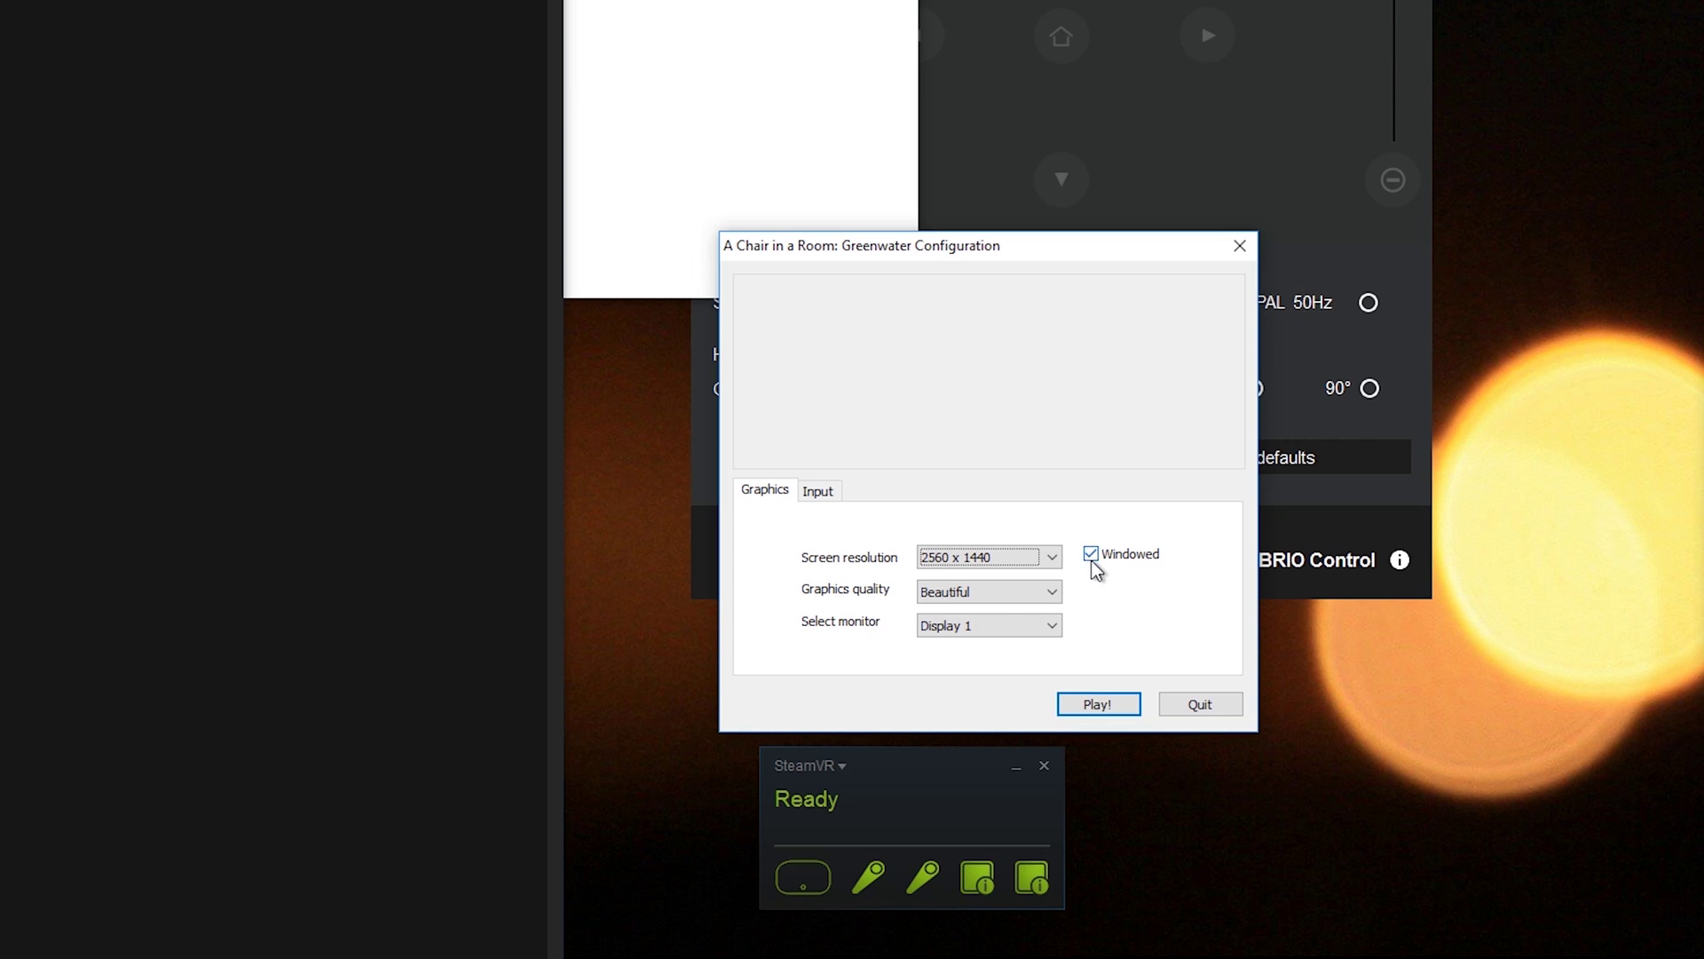
click(1097, 705)
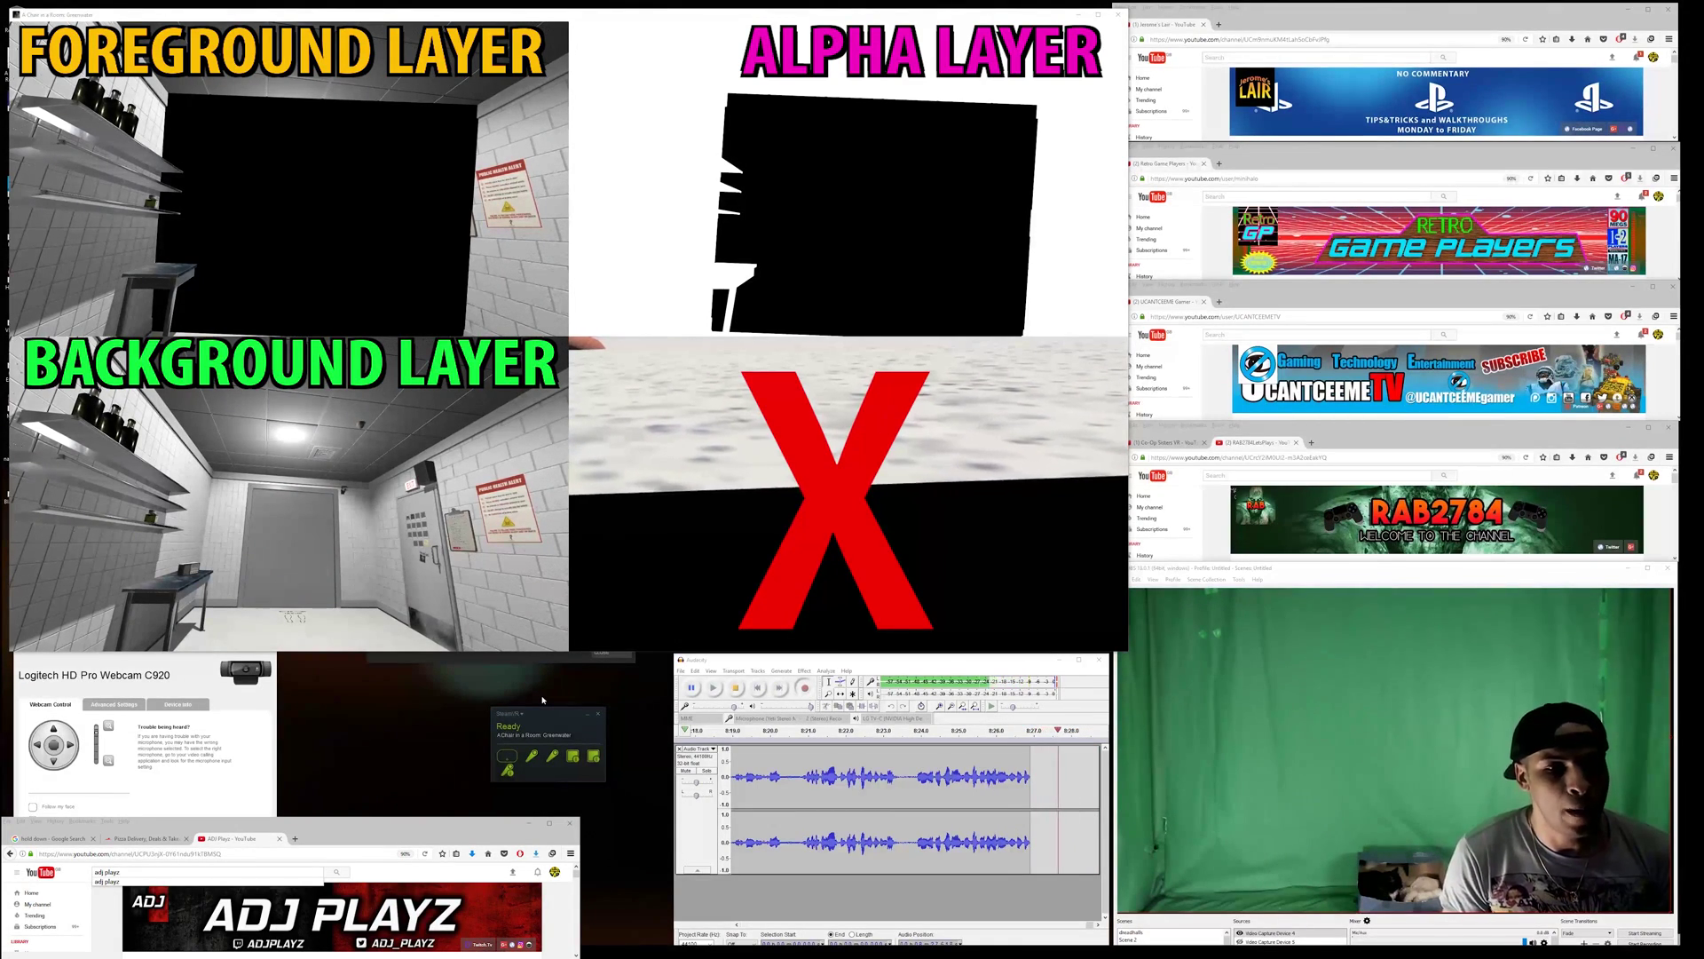
Download blend_sub_filter.effect from the Mixed Reality Alpha Mask Filter page.
key(alt+Tab)
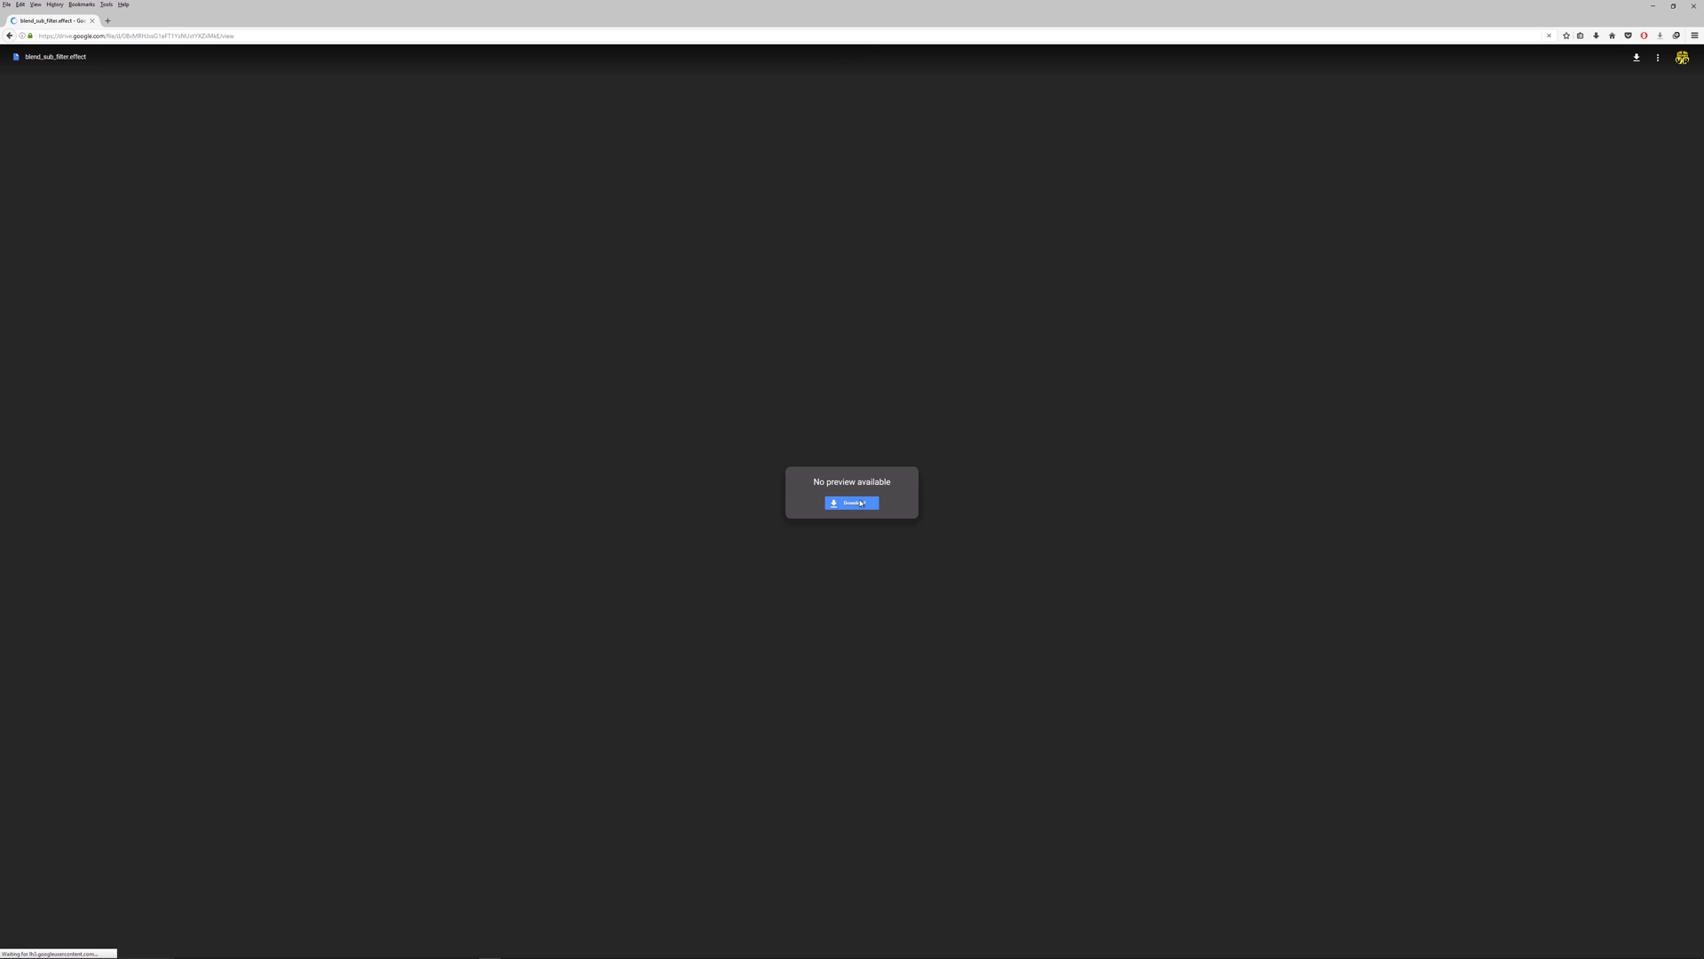
click(860, 502)
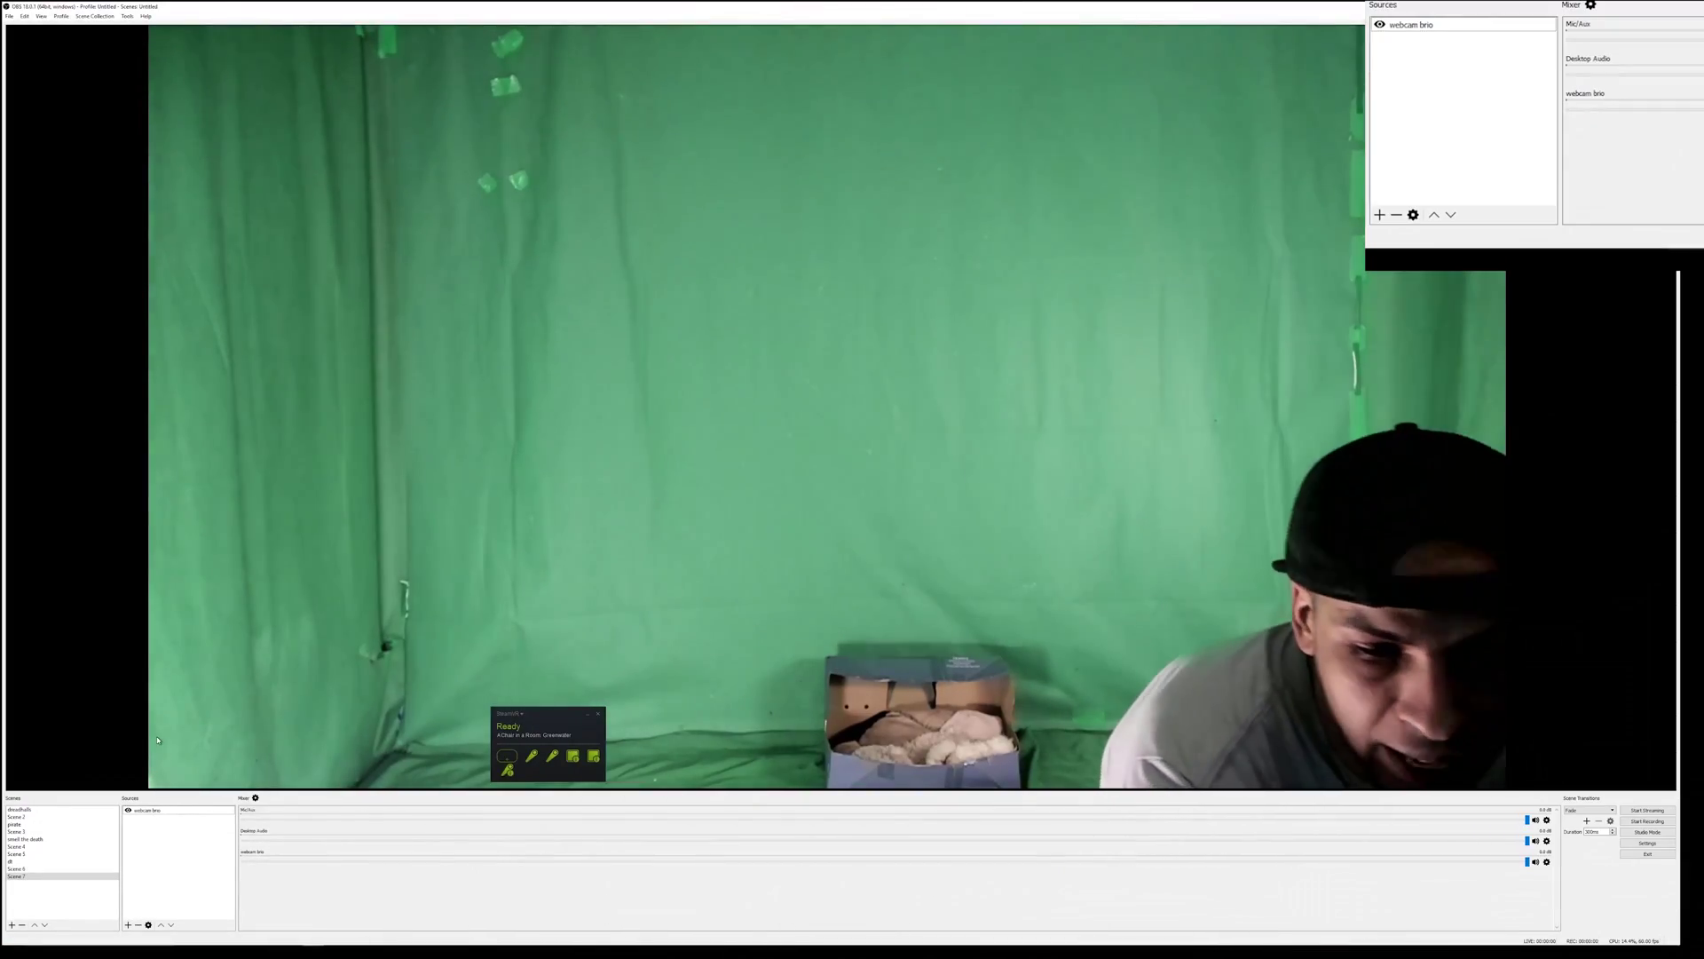
Add a Window Capture 8 source capturing the AChairInARoom_Greenwater.exe window.
right_click(149, 850)
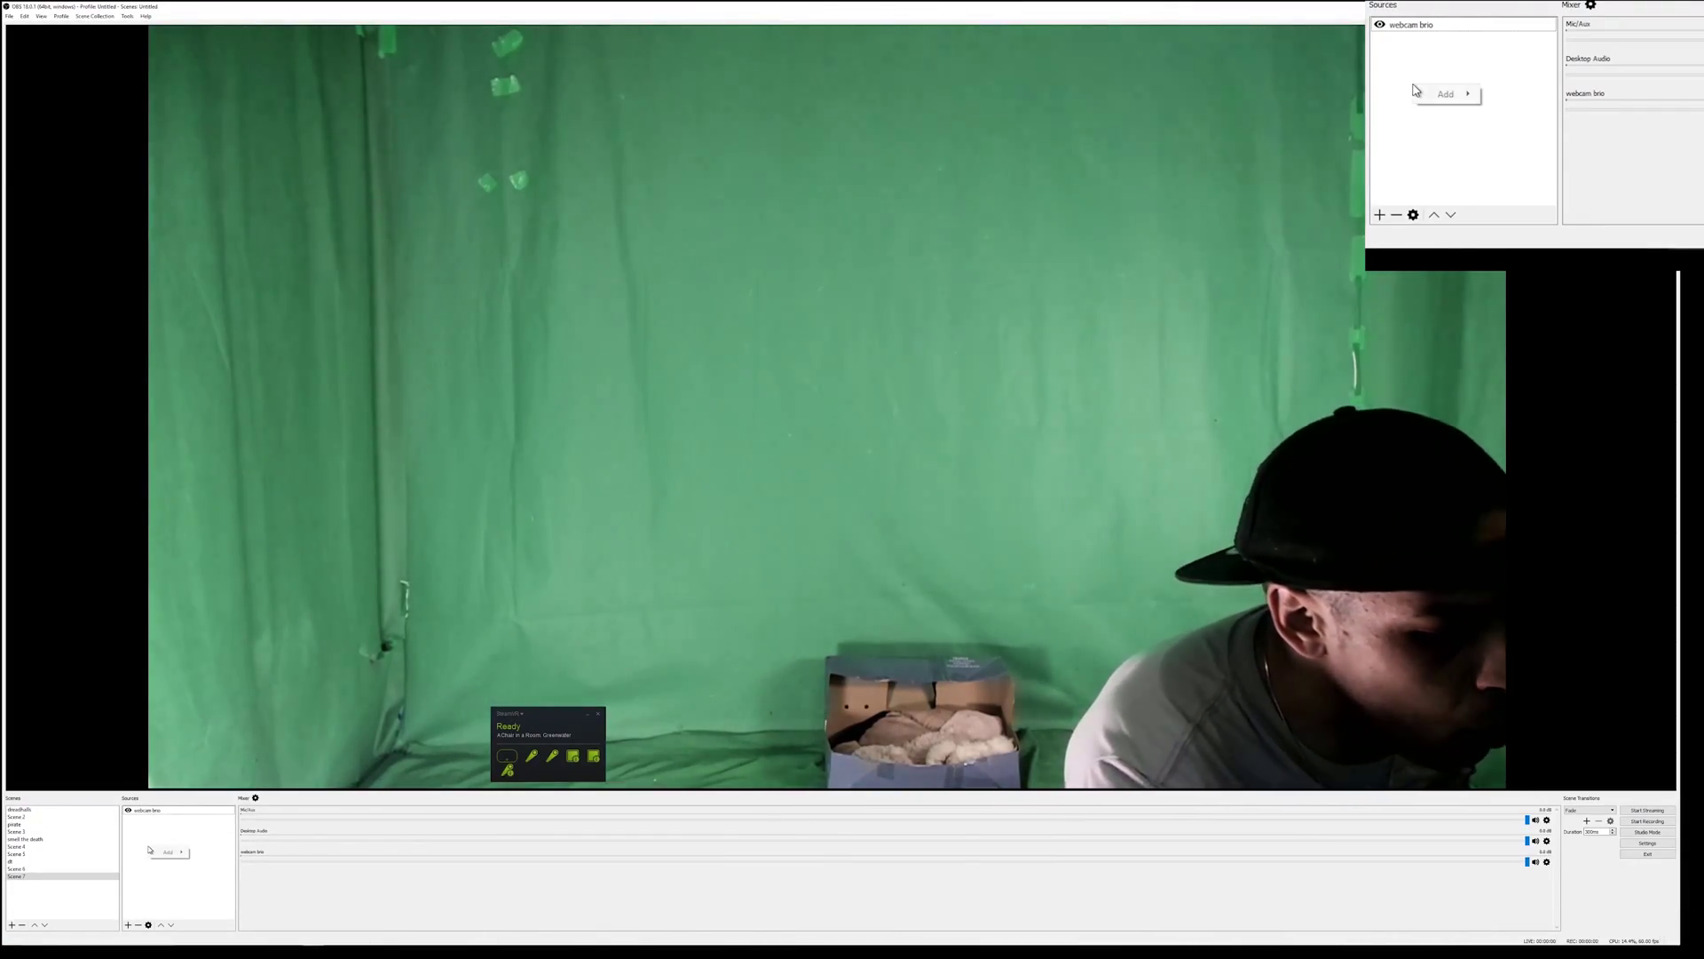
mouse_move(169, 852)
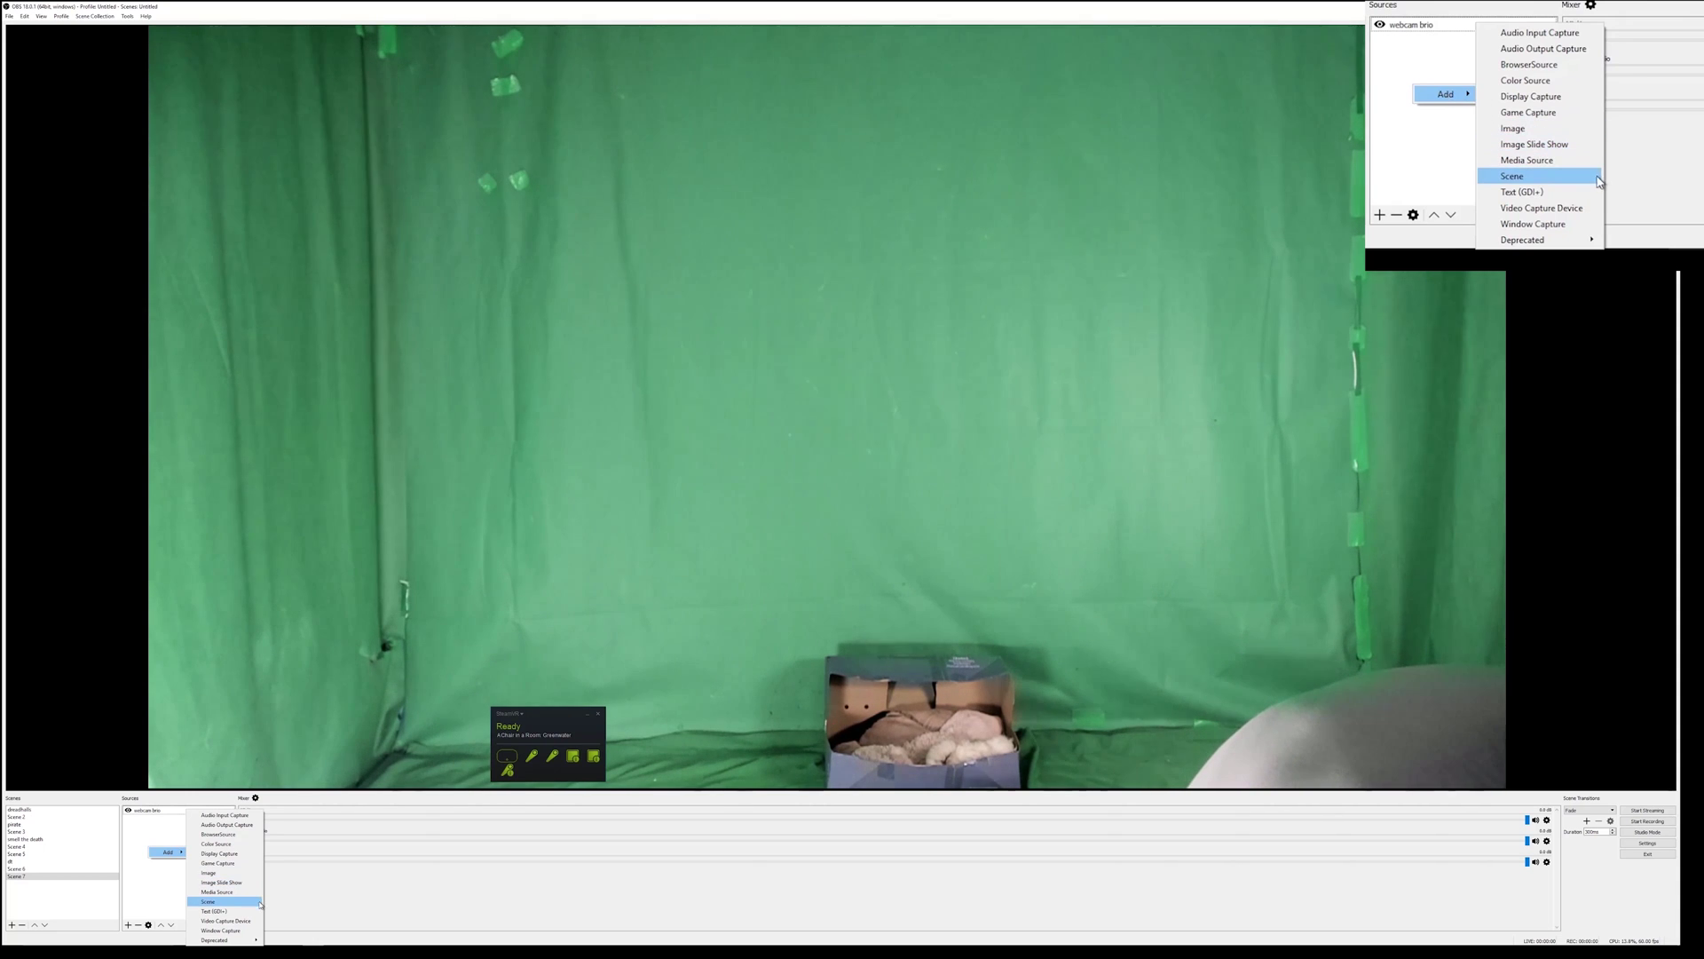
click(242, 934)
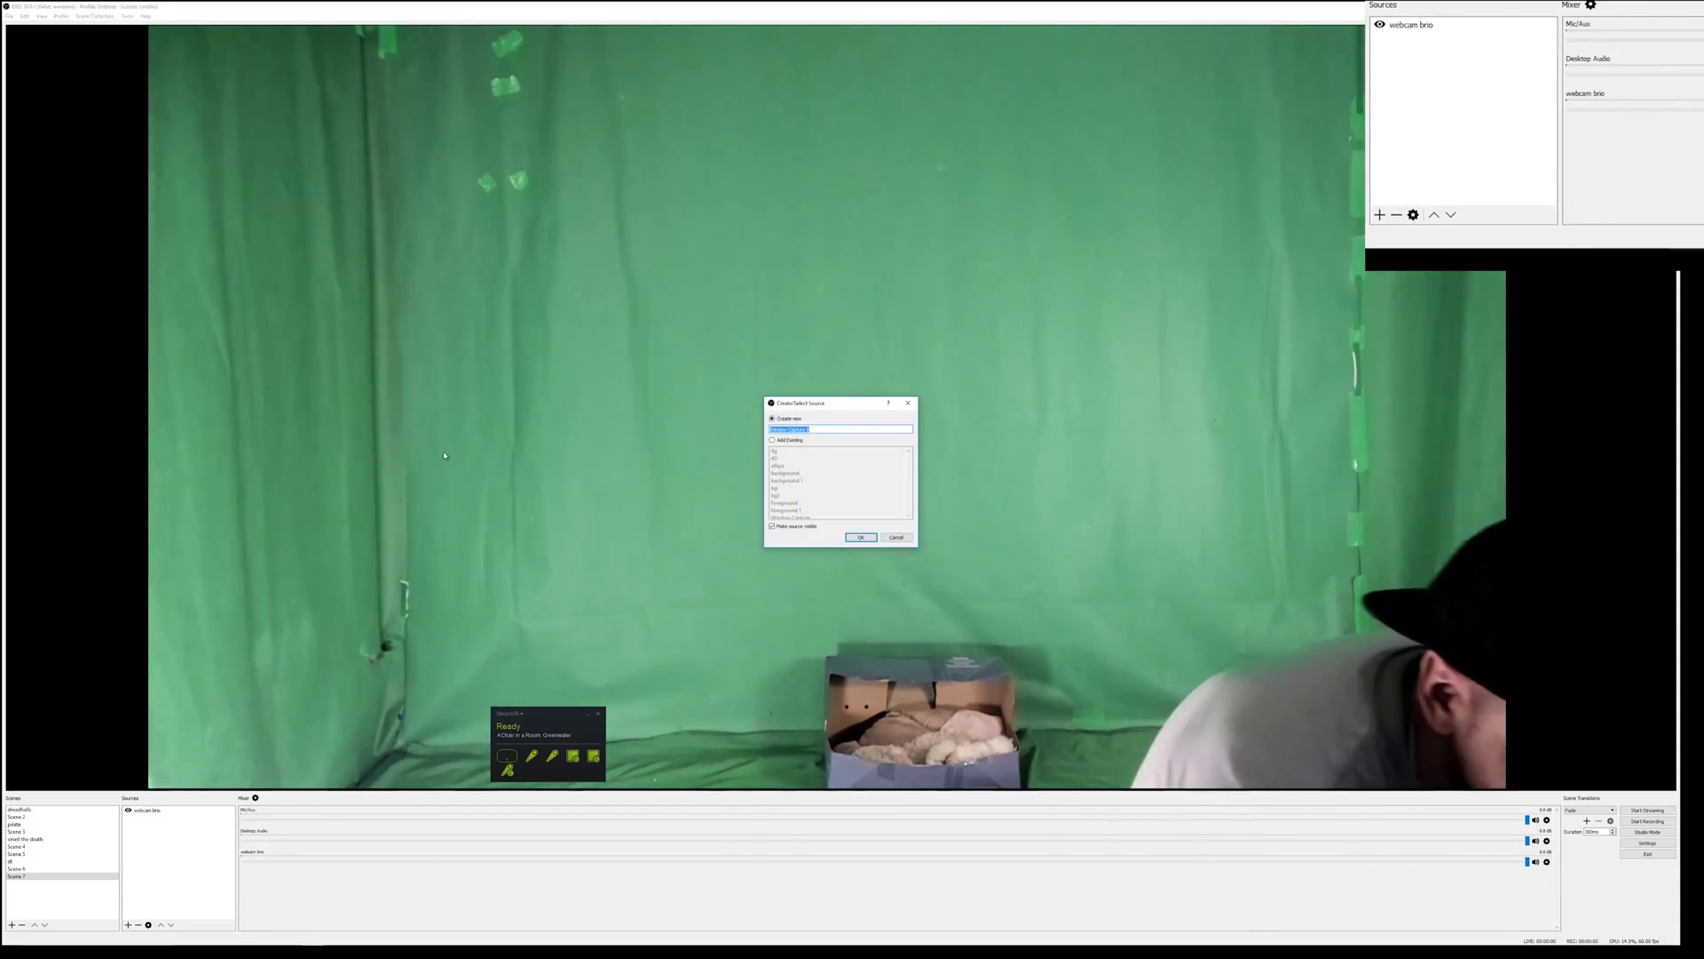
click(869, 587)
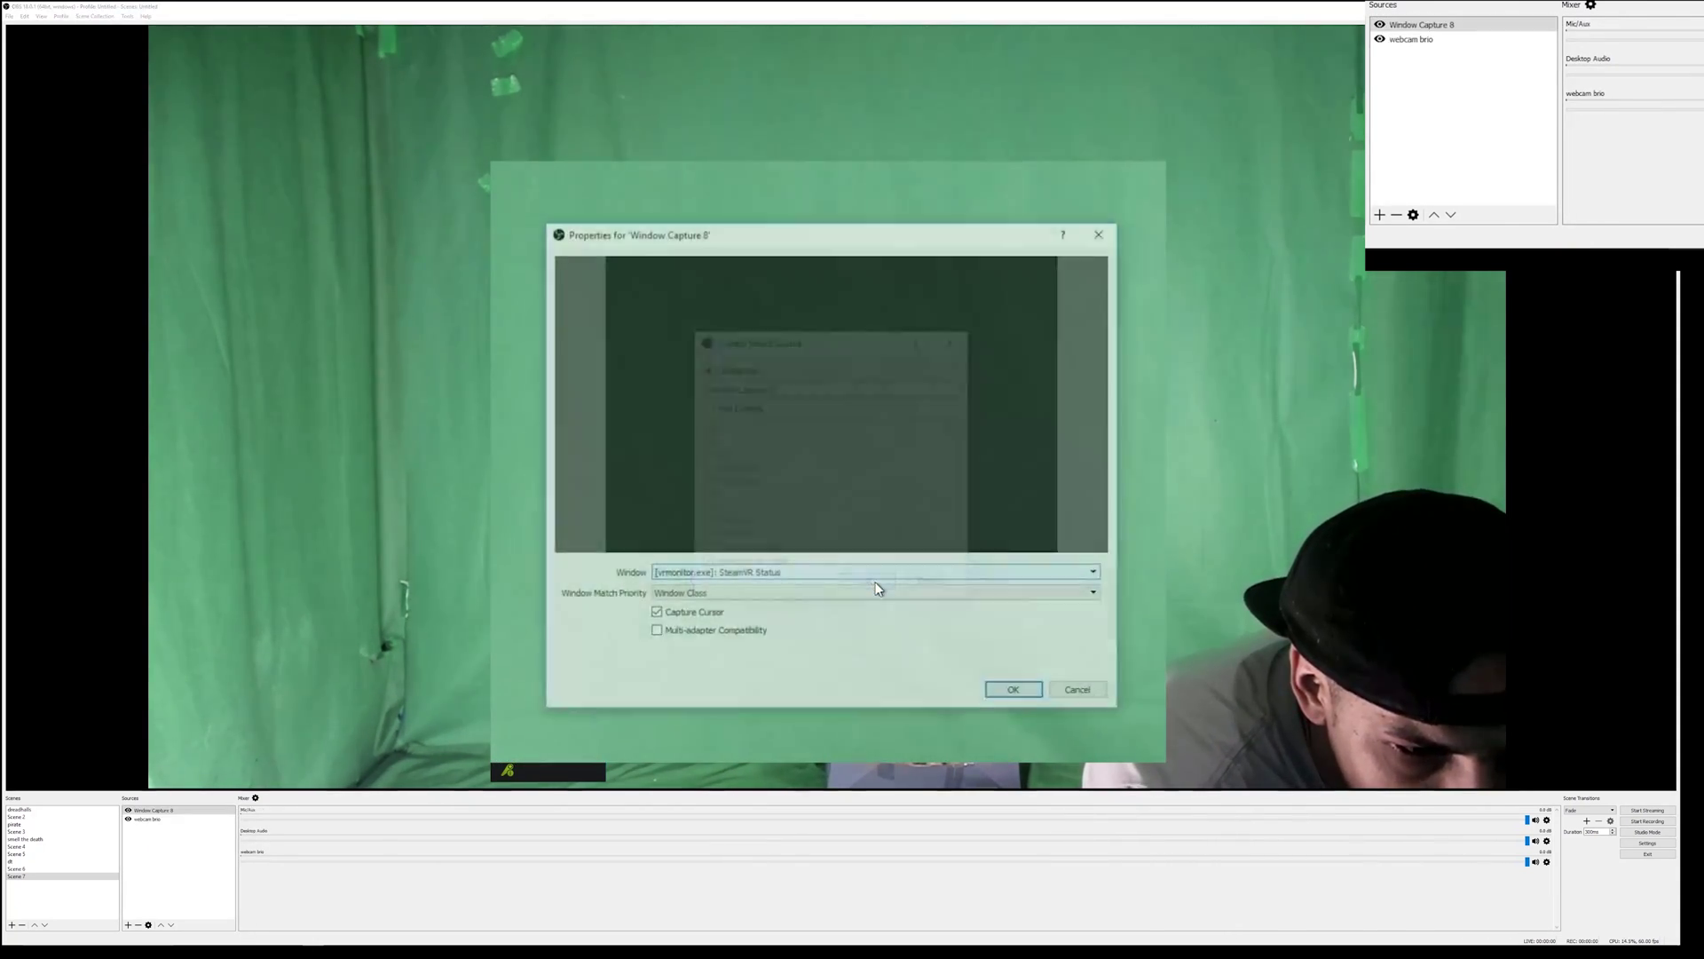
click(905, 576)
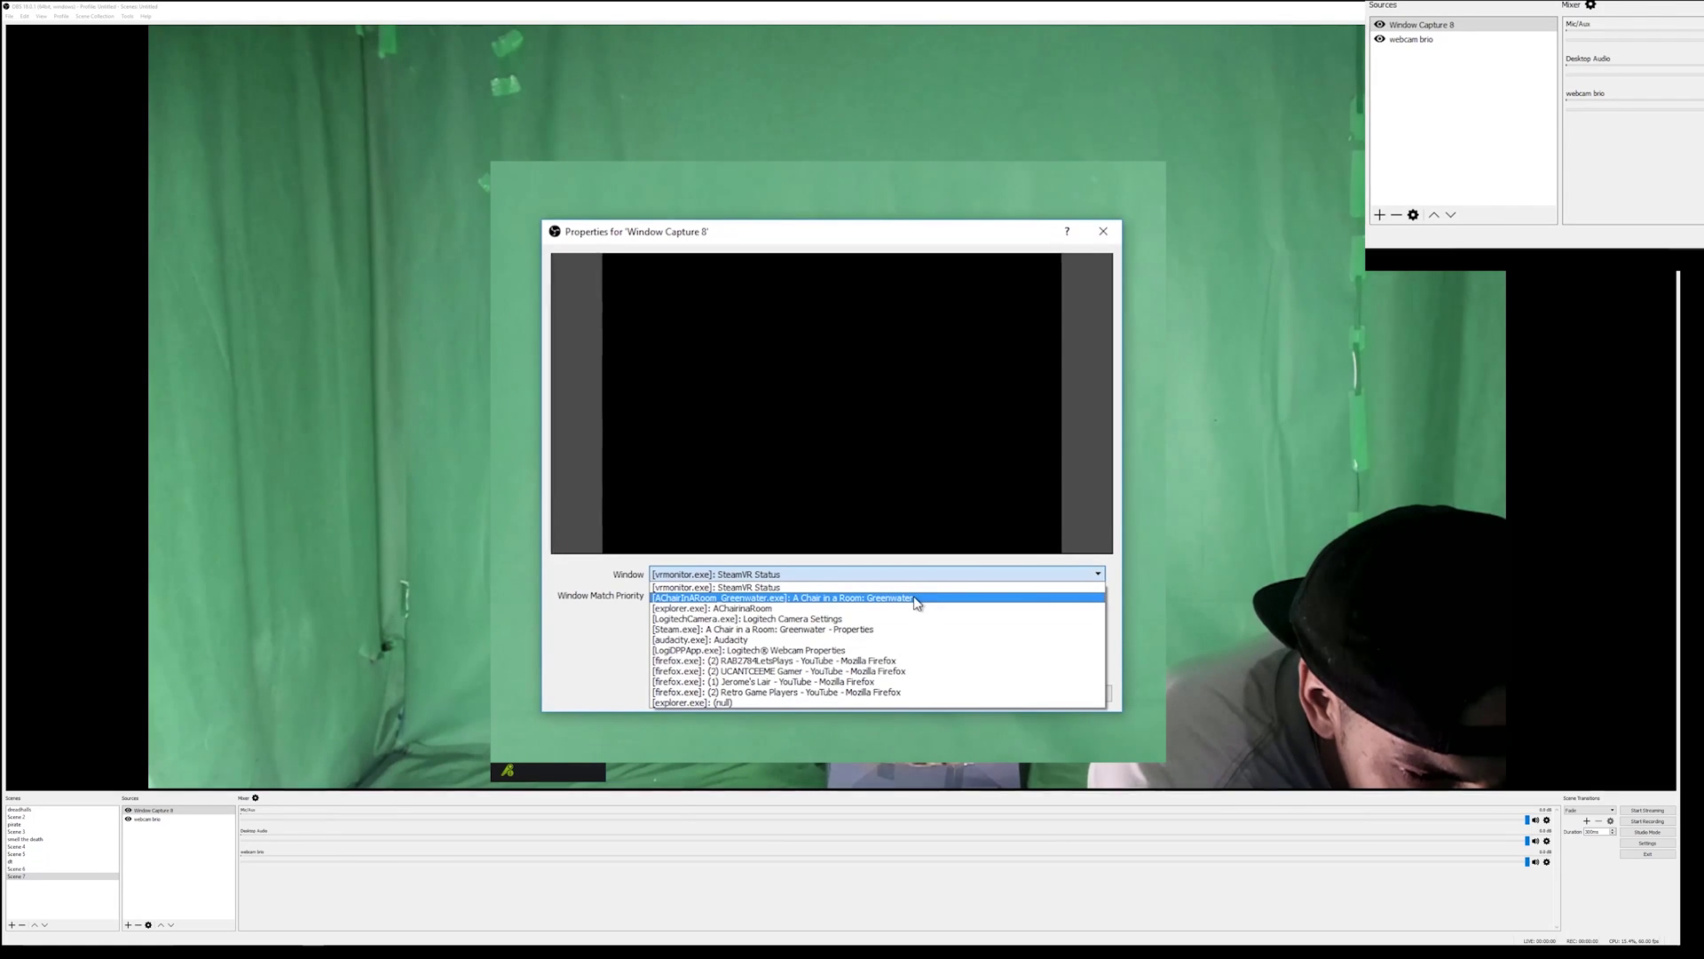
click(917, 599)
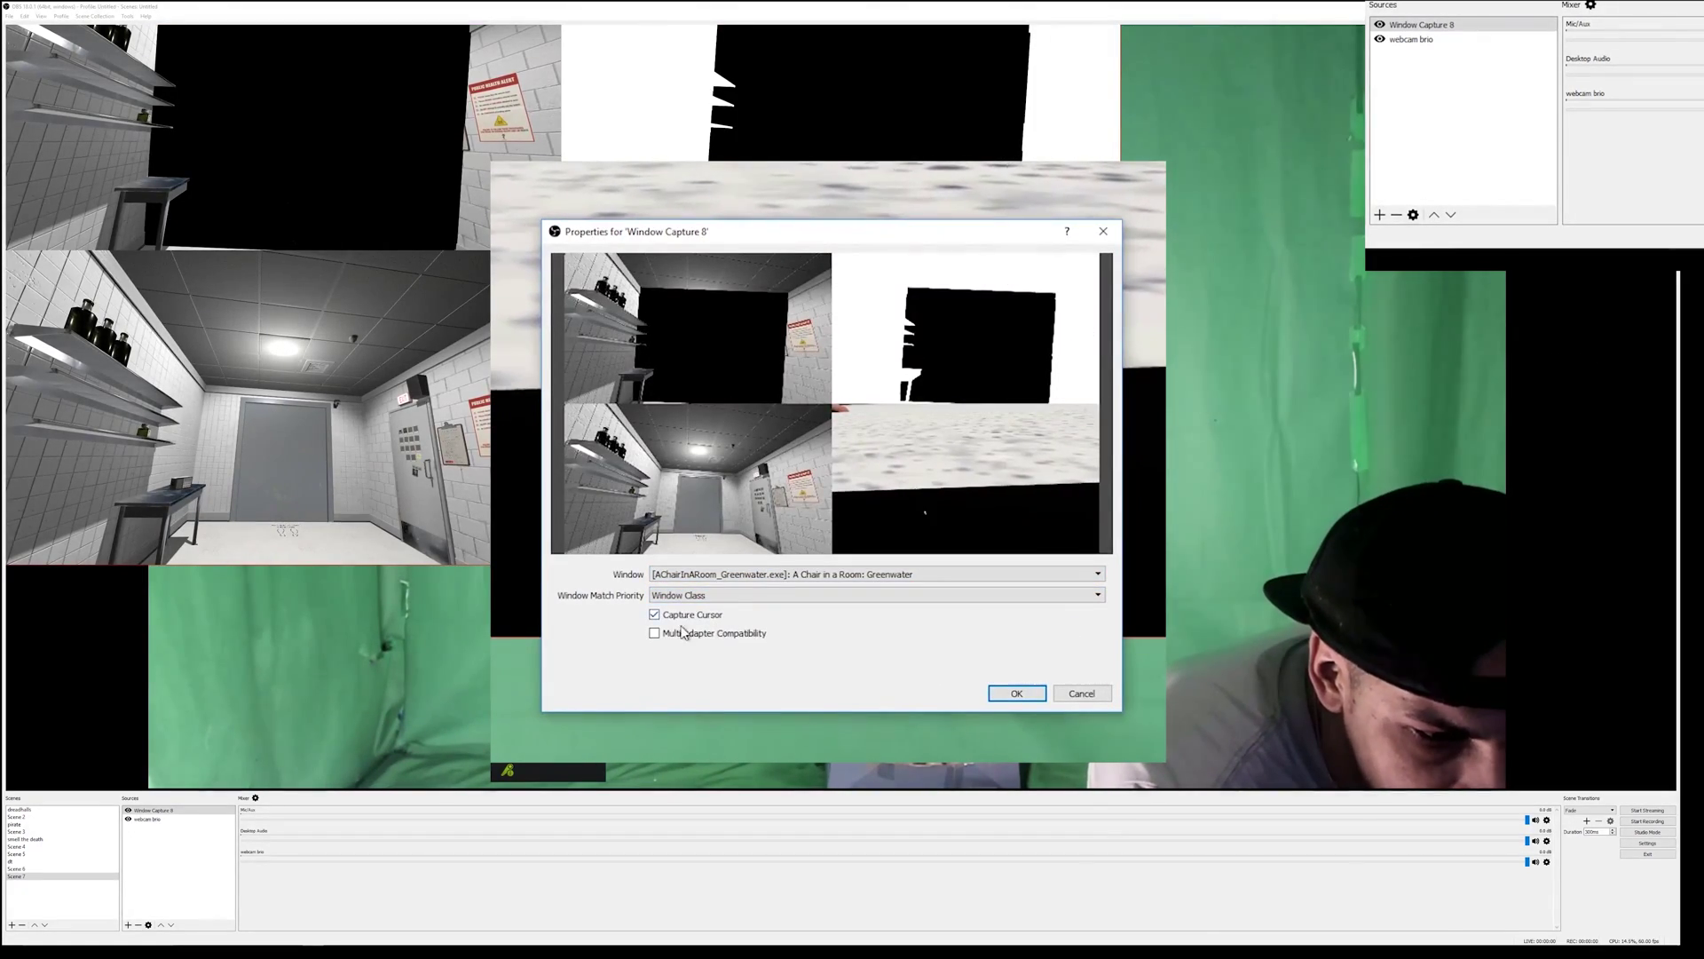
click(1012, 692)
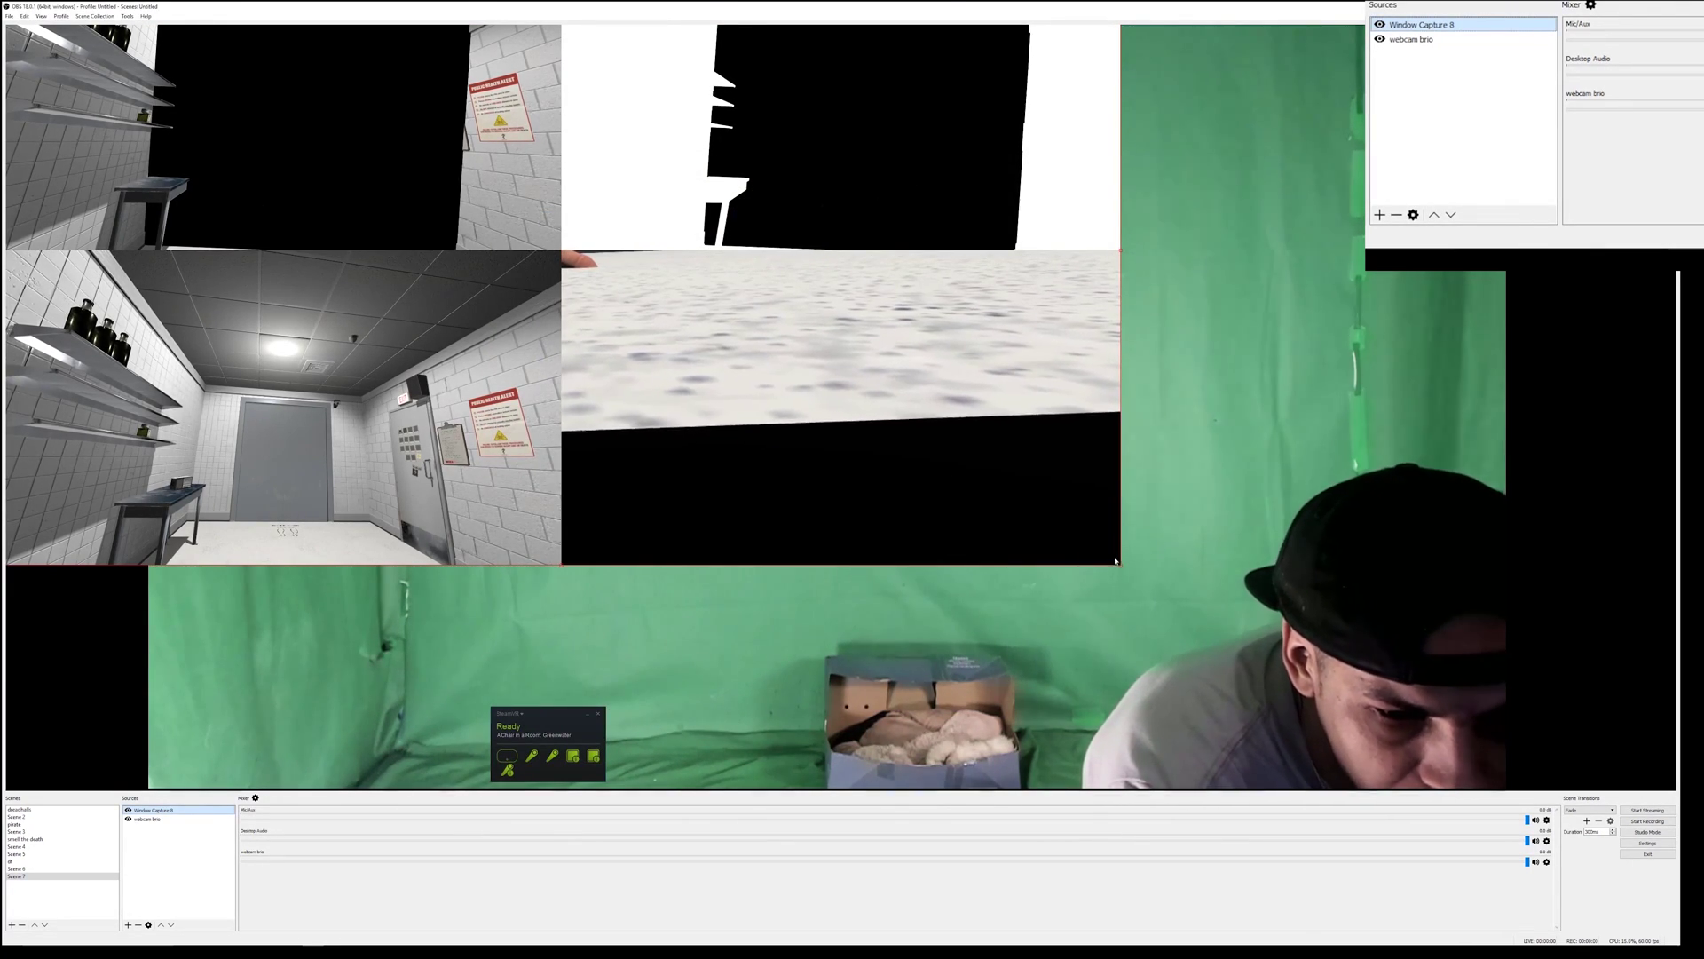
Resize and move Window Capture 8 to the top-left, covering the canvas's left side.
drag(1121, 565, 1516, 792)
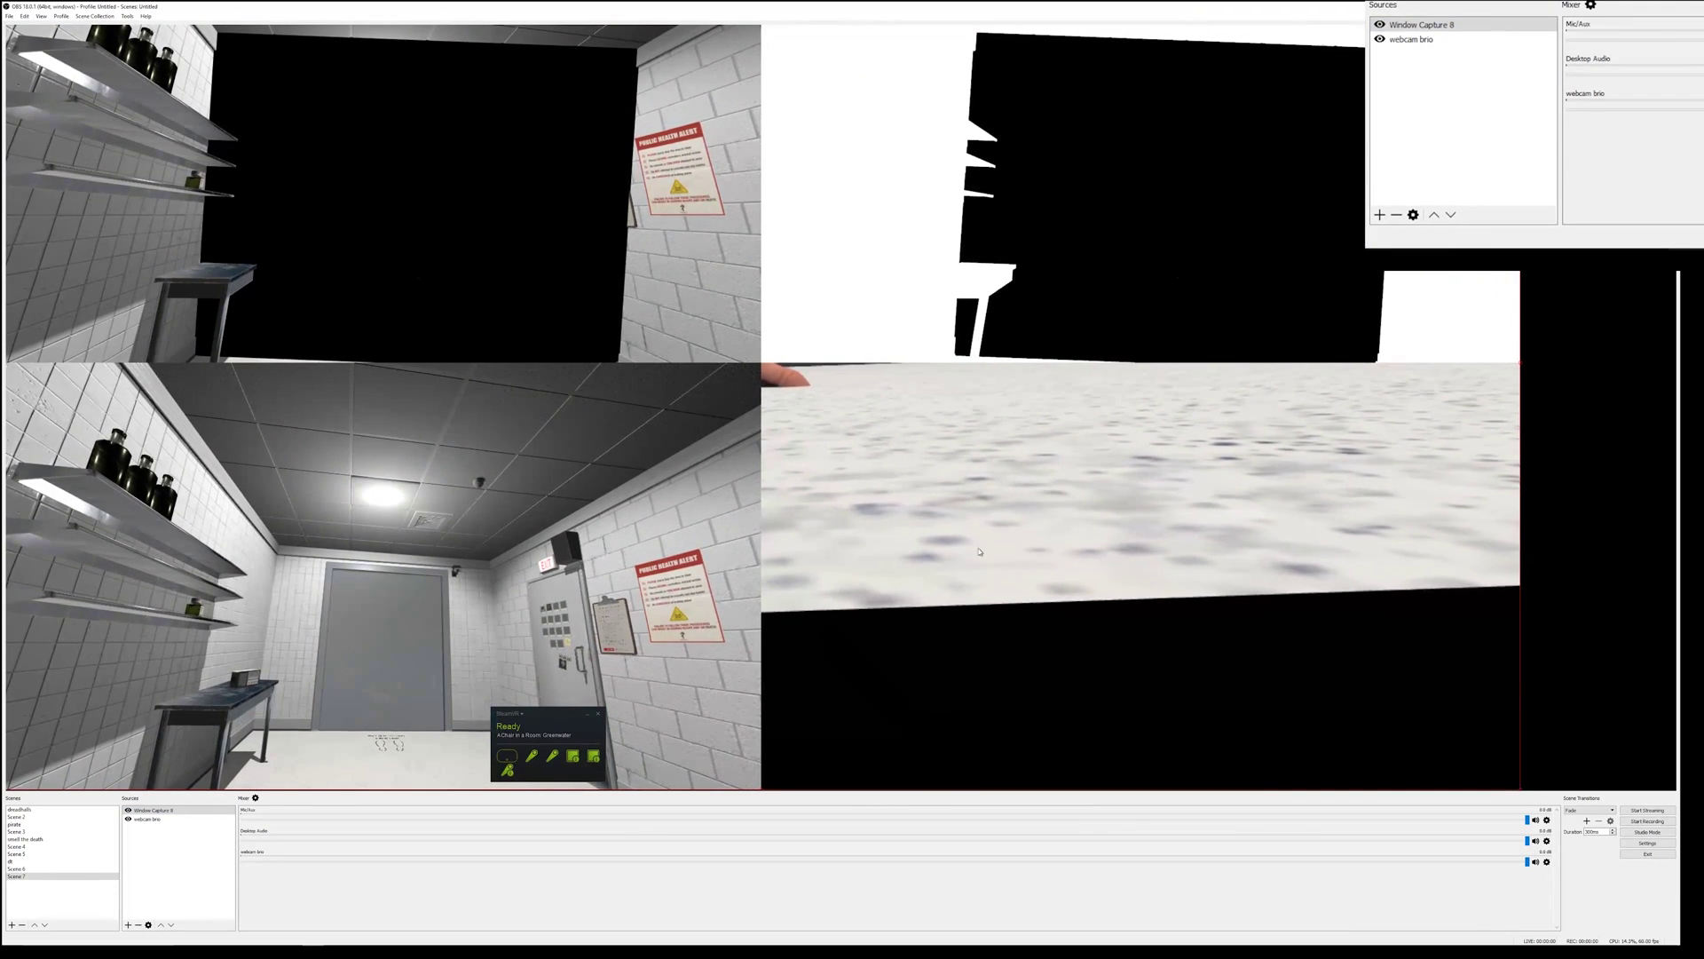
drag(677, 212, 702, 317)
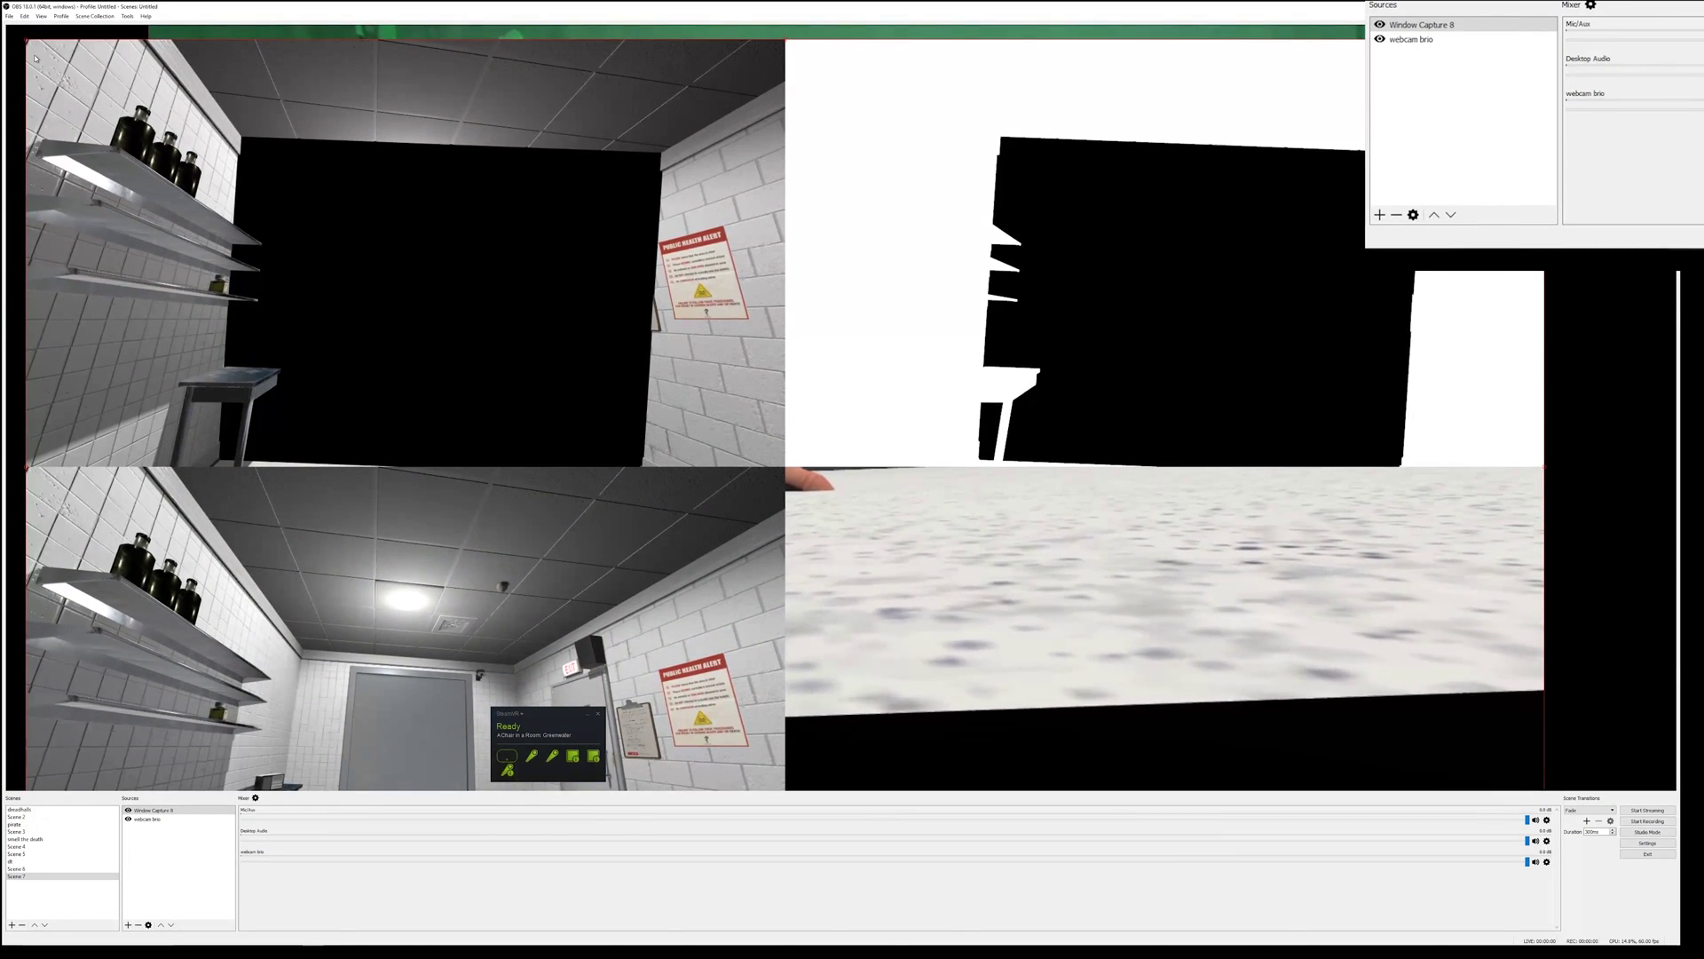
drag(19, 41, 278, 183)
drag(594, 373, 325, 223)
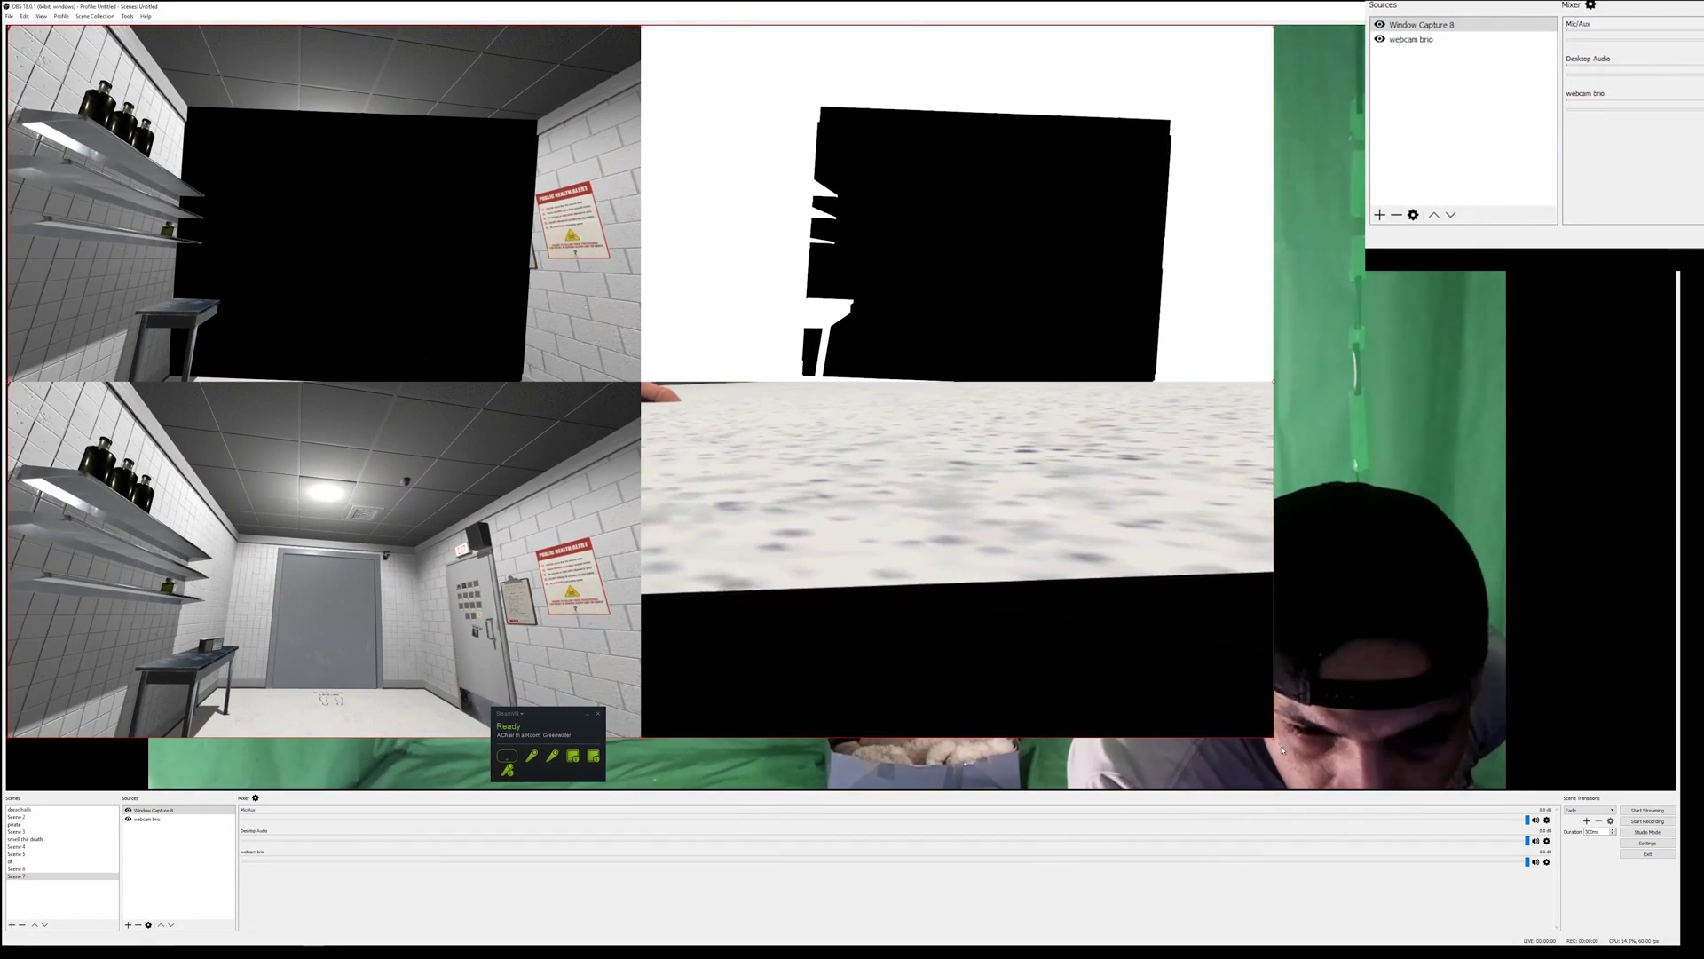
drag(1276, 741, 1369, 788)
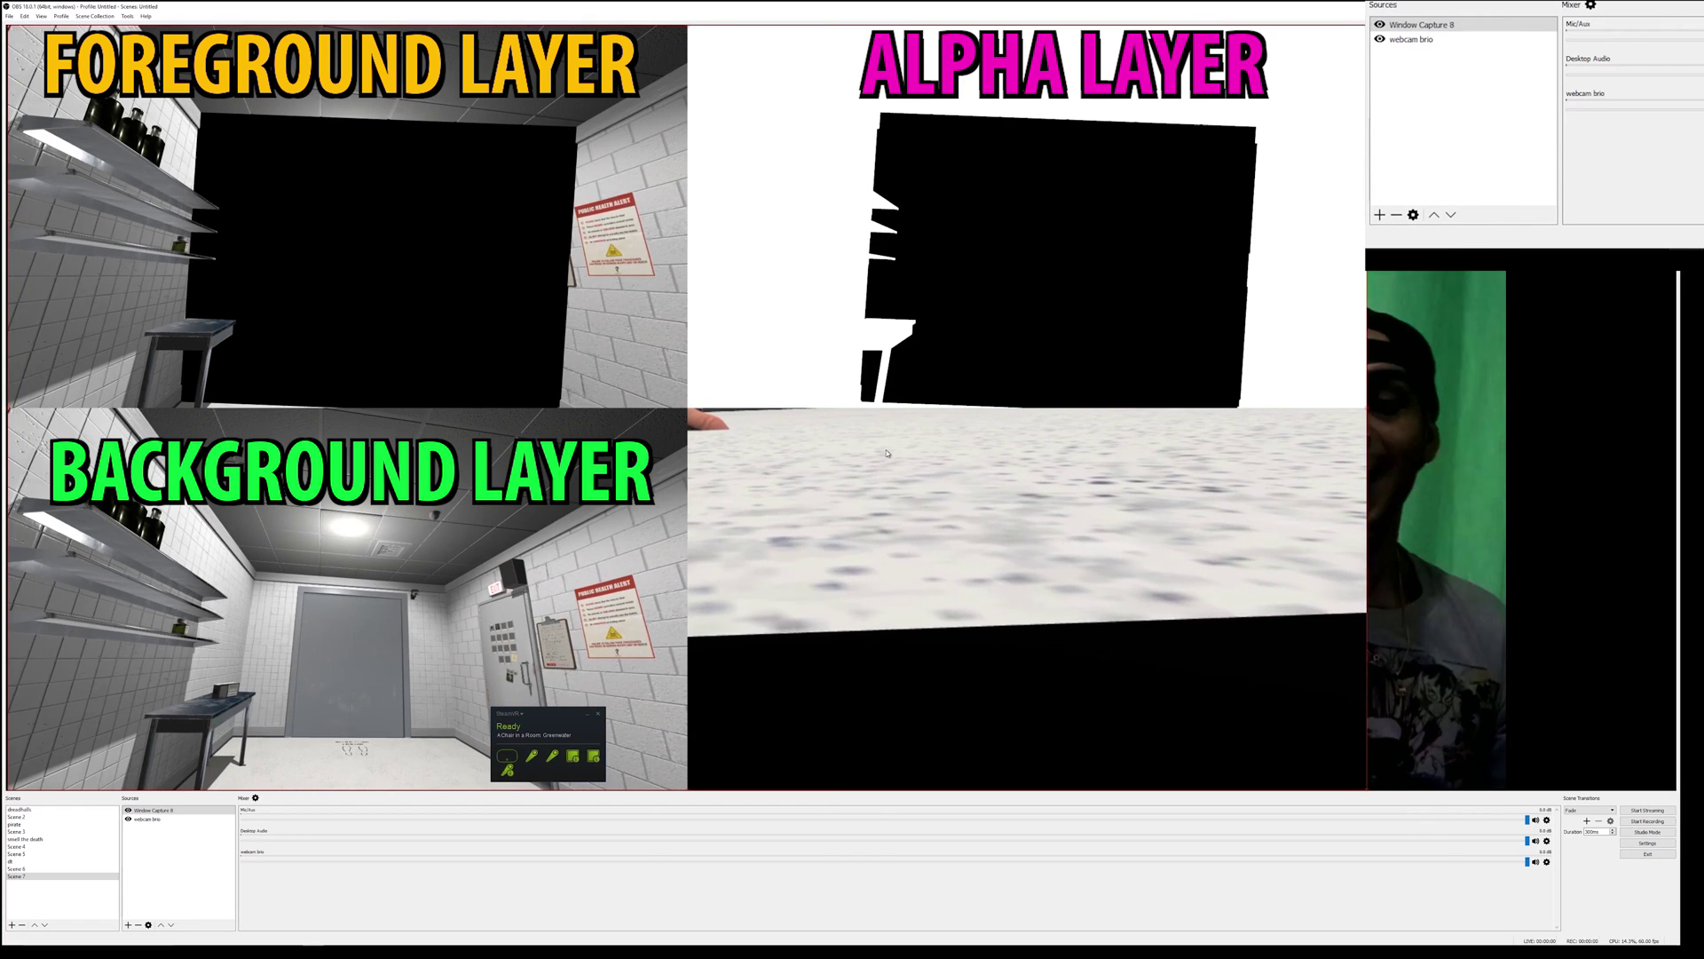
click(1567, 610)
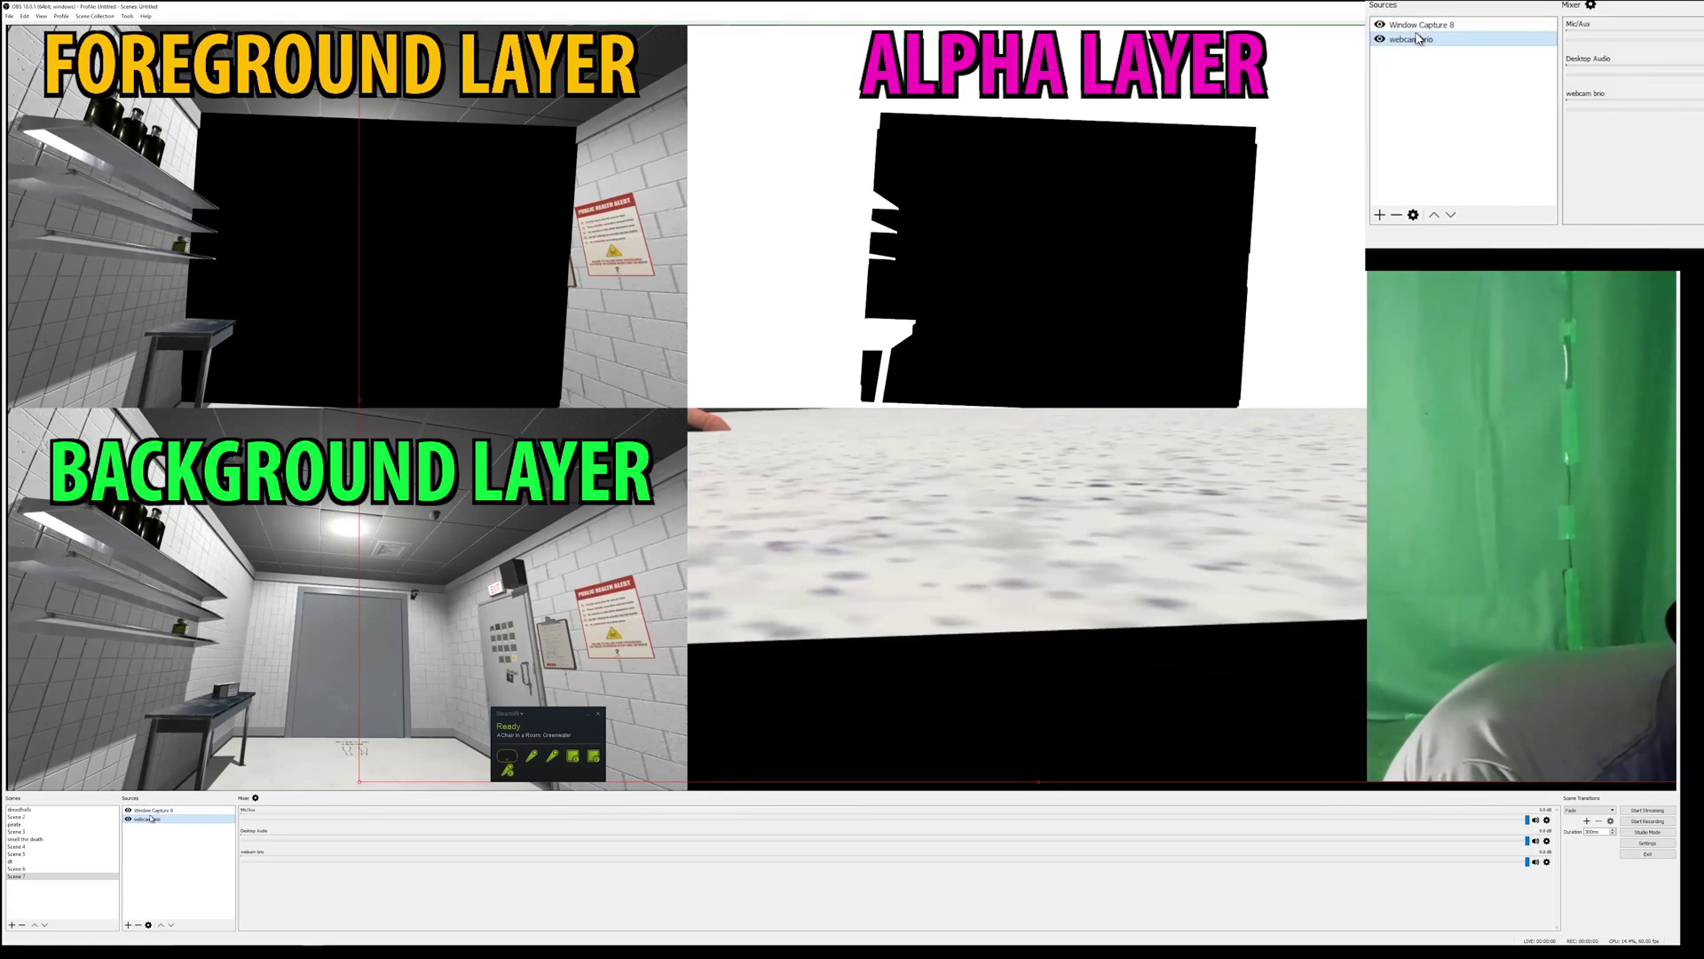
click(1469, 31)
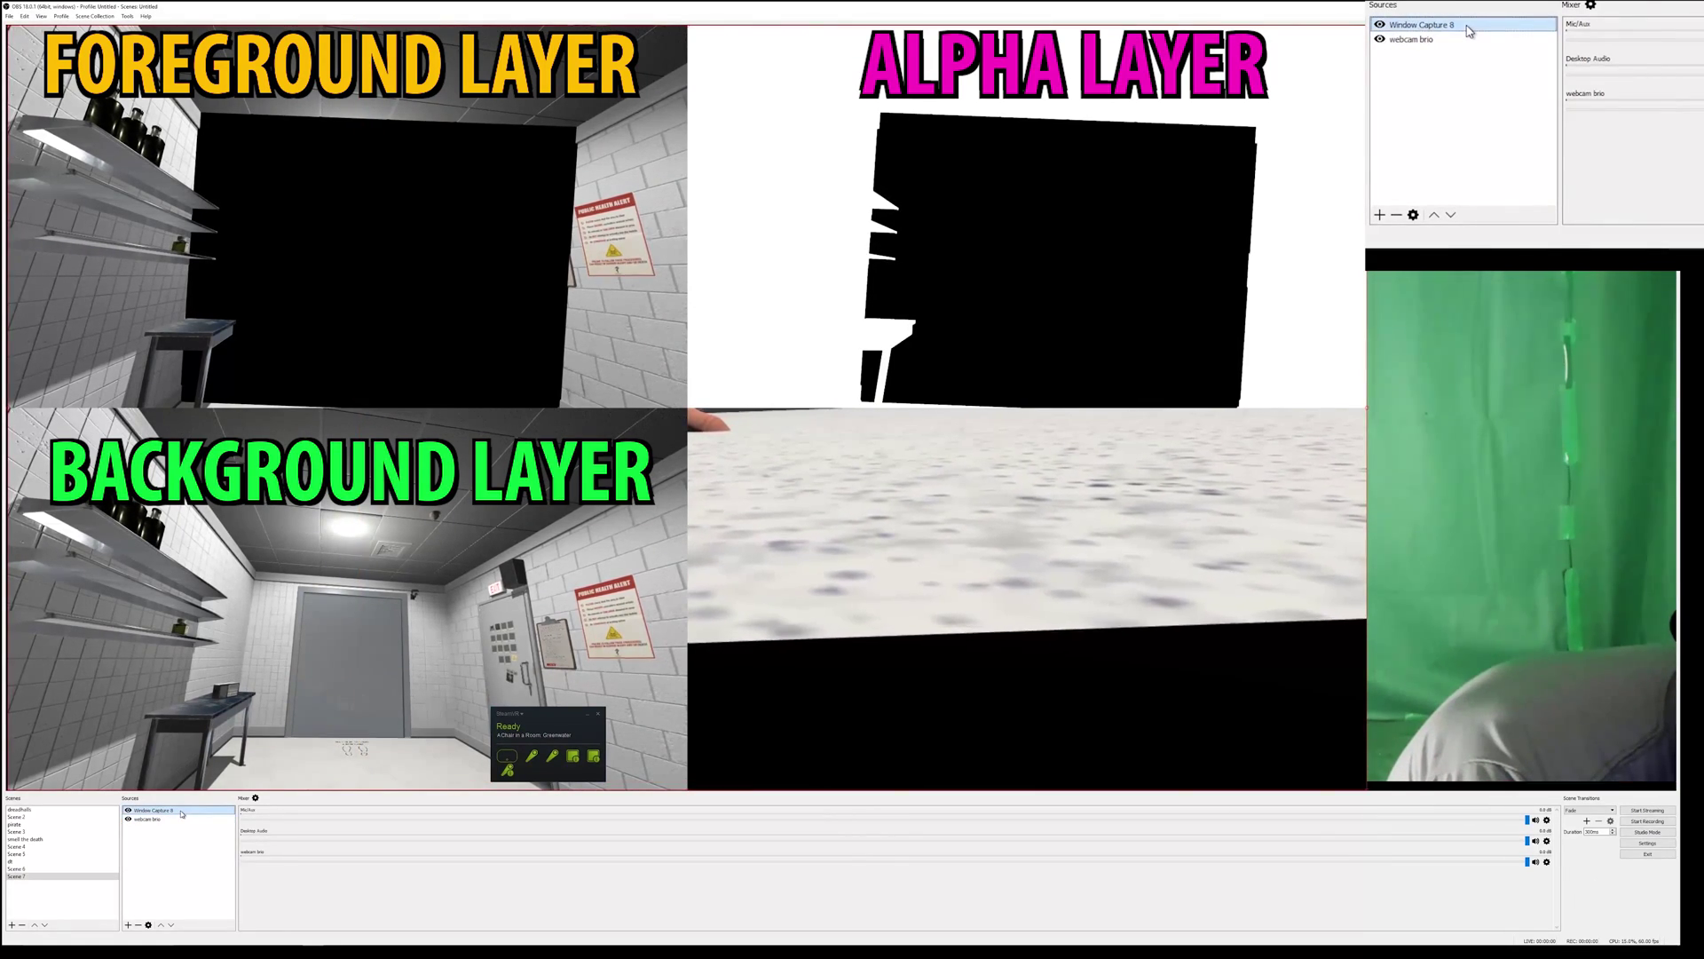
Add an Image Mask/Blend filter, keeping its default name, to the Window Capture 8 game source.
right_click(1469, 31)
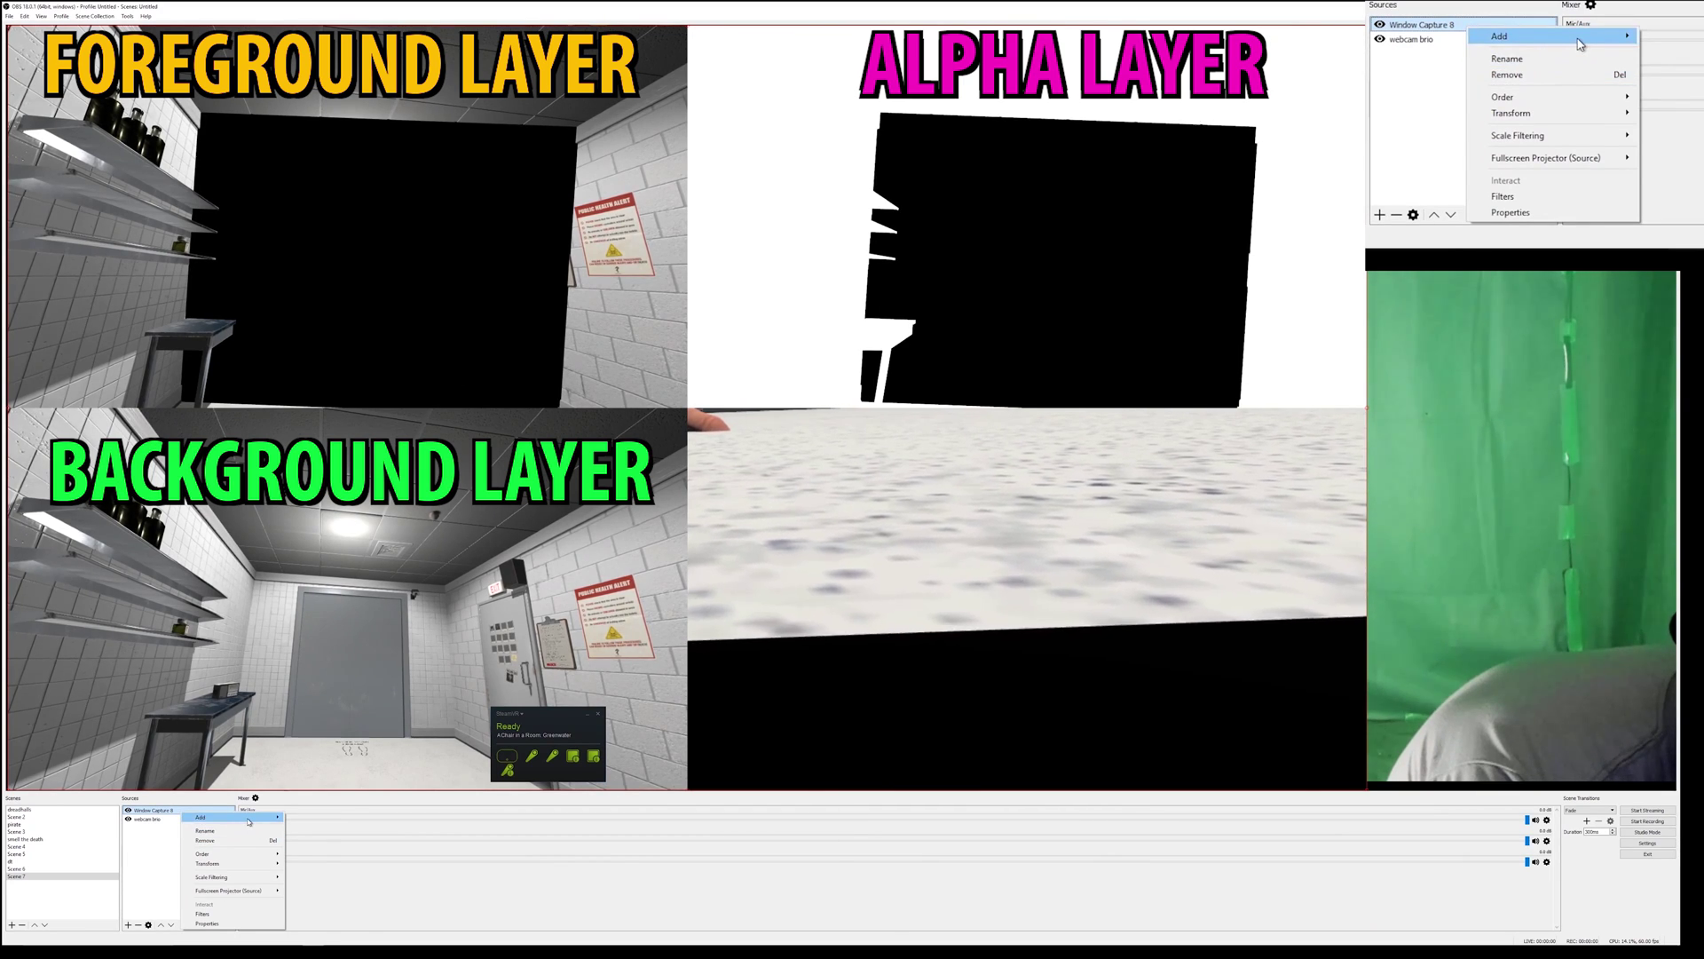
click(1588, 199)
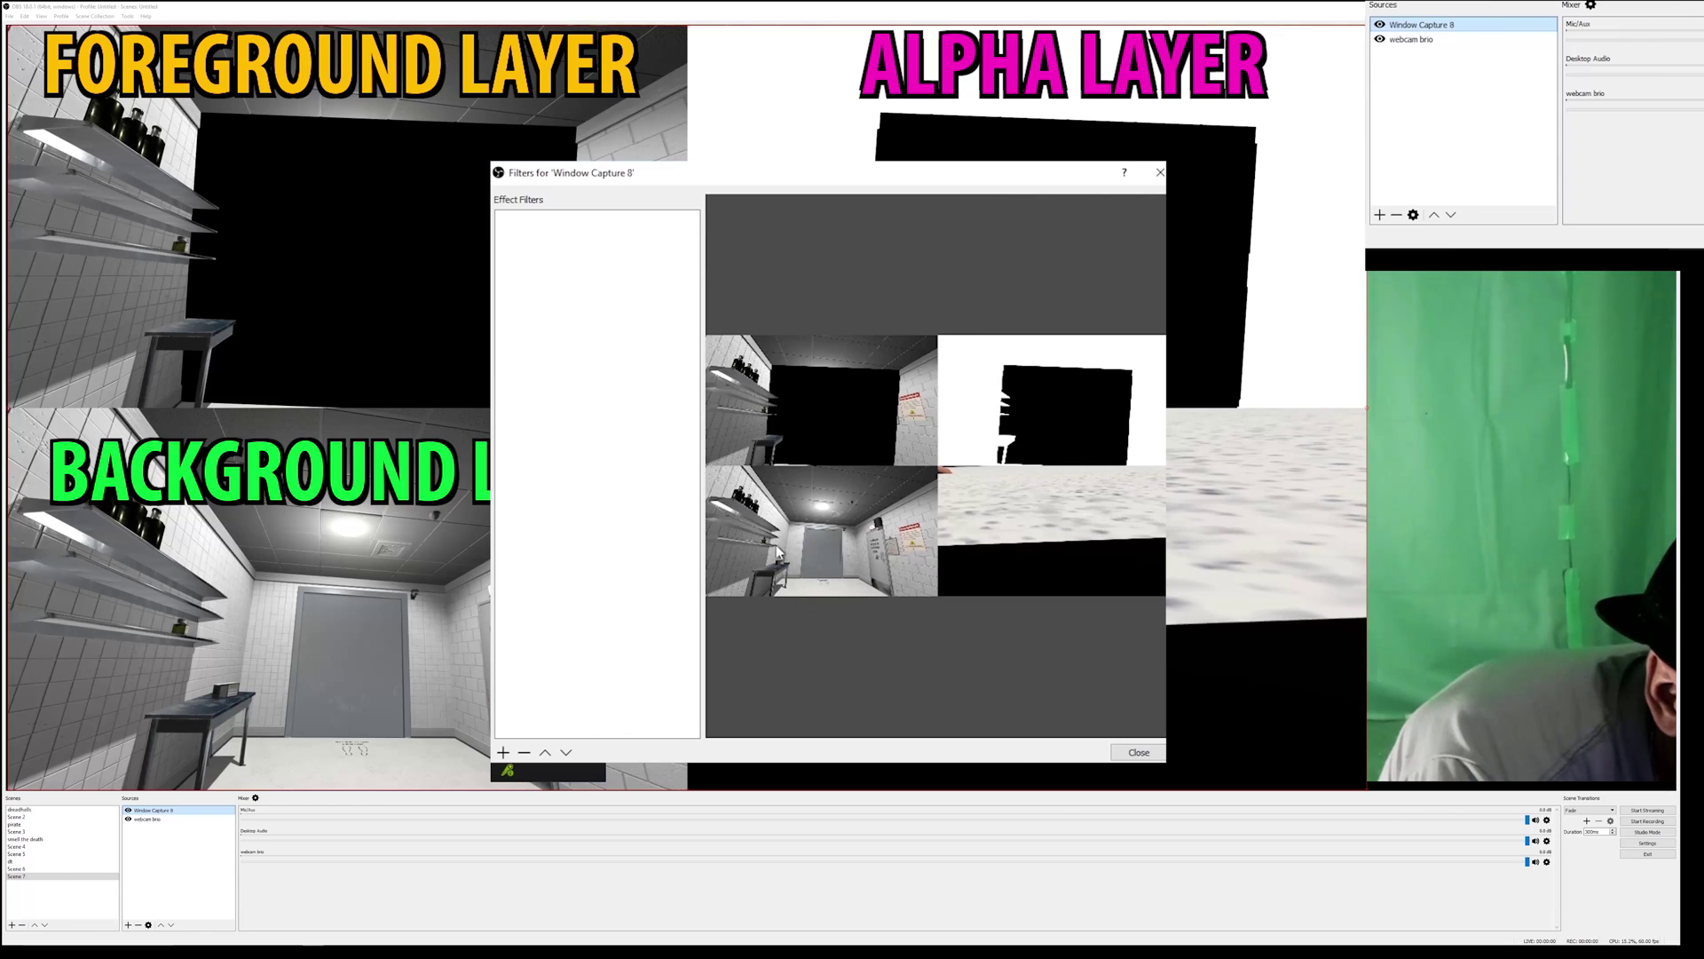
right_click(645, 478)
mouse_move(674, 482)
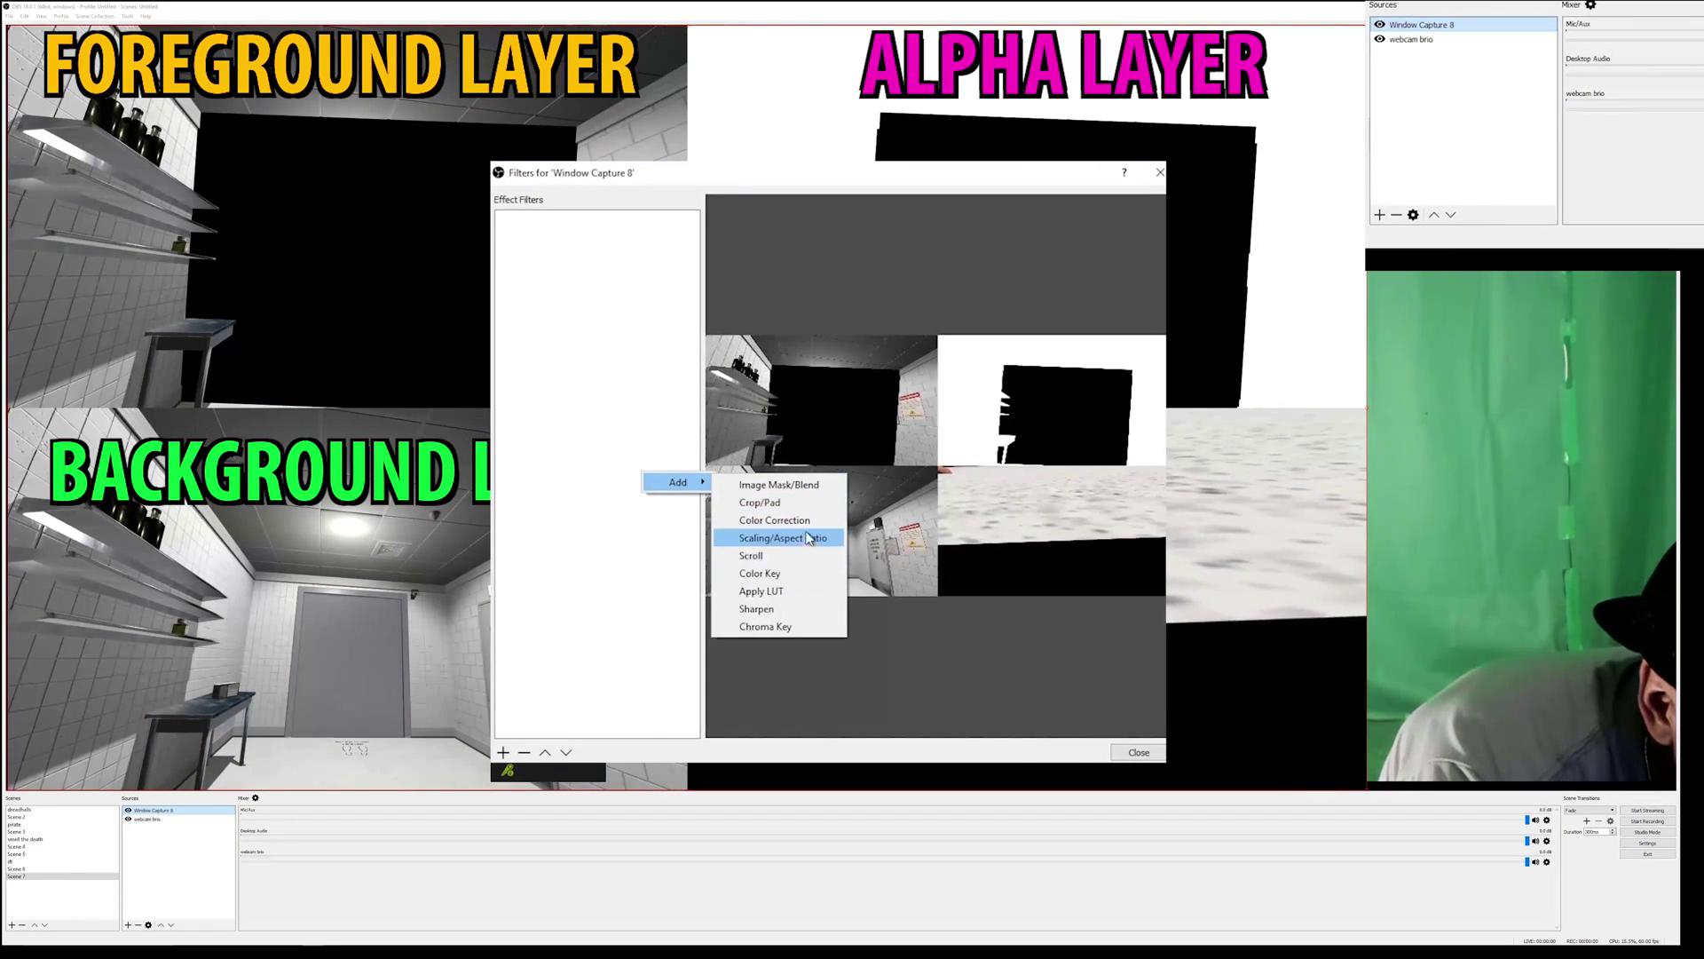
click(808, 486)
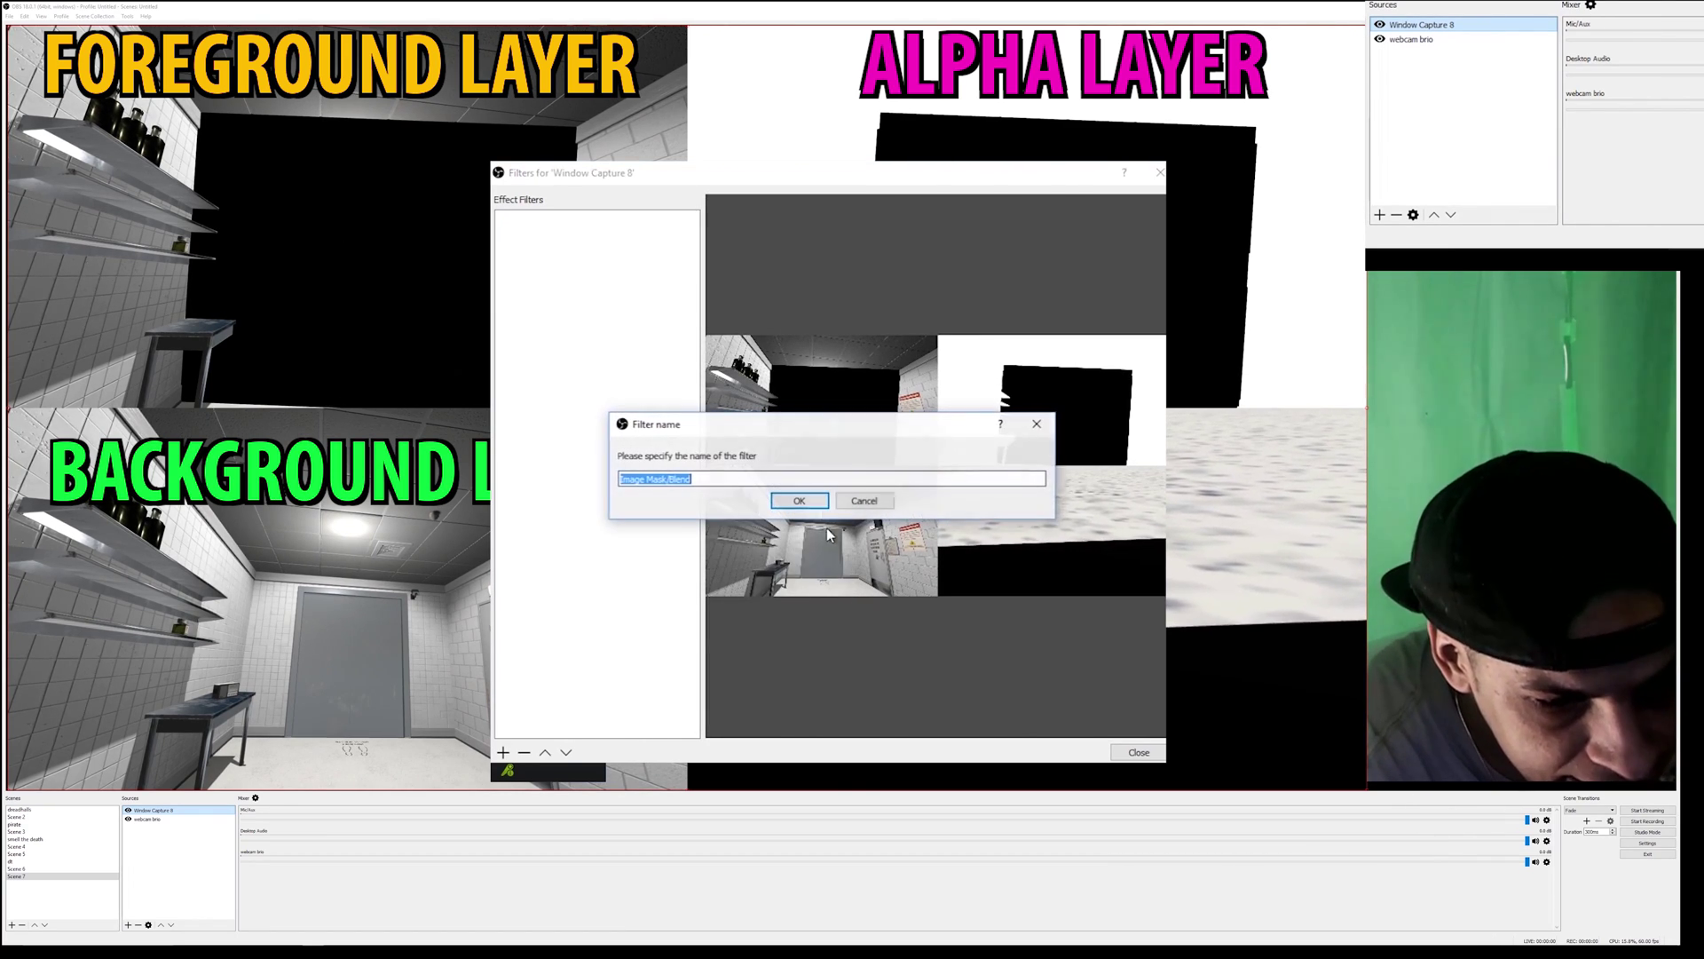
click(800, 502)
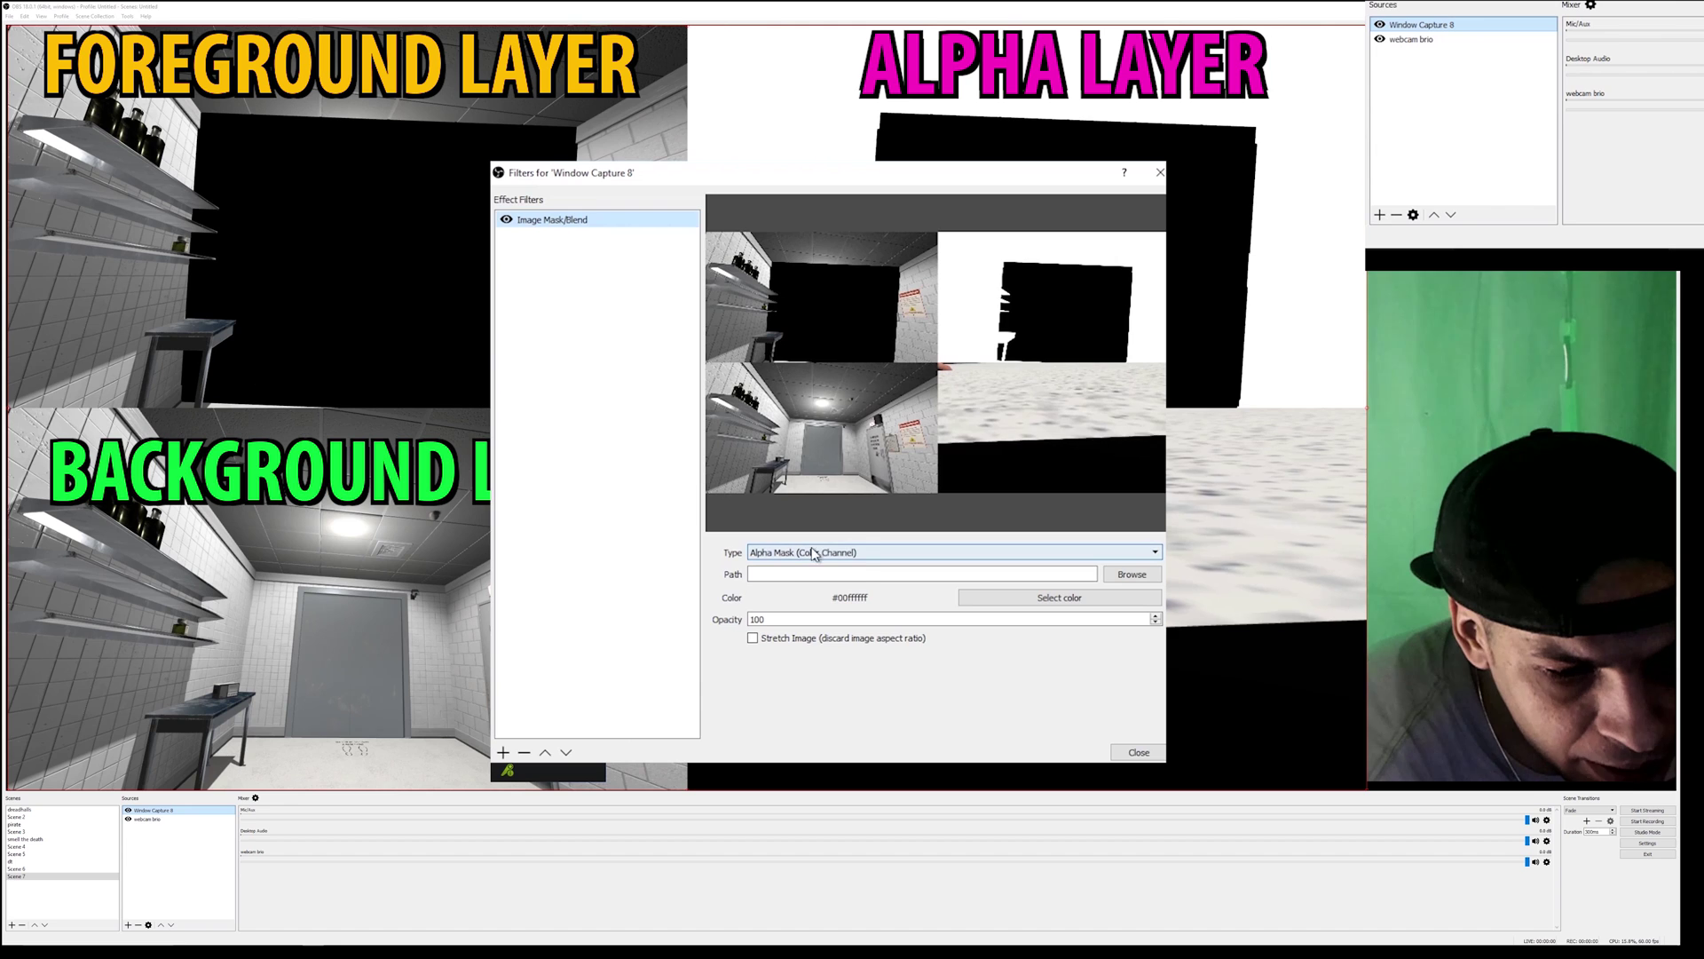
click(867, 559)
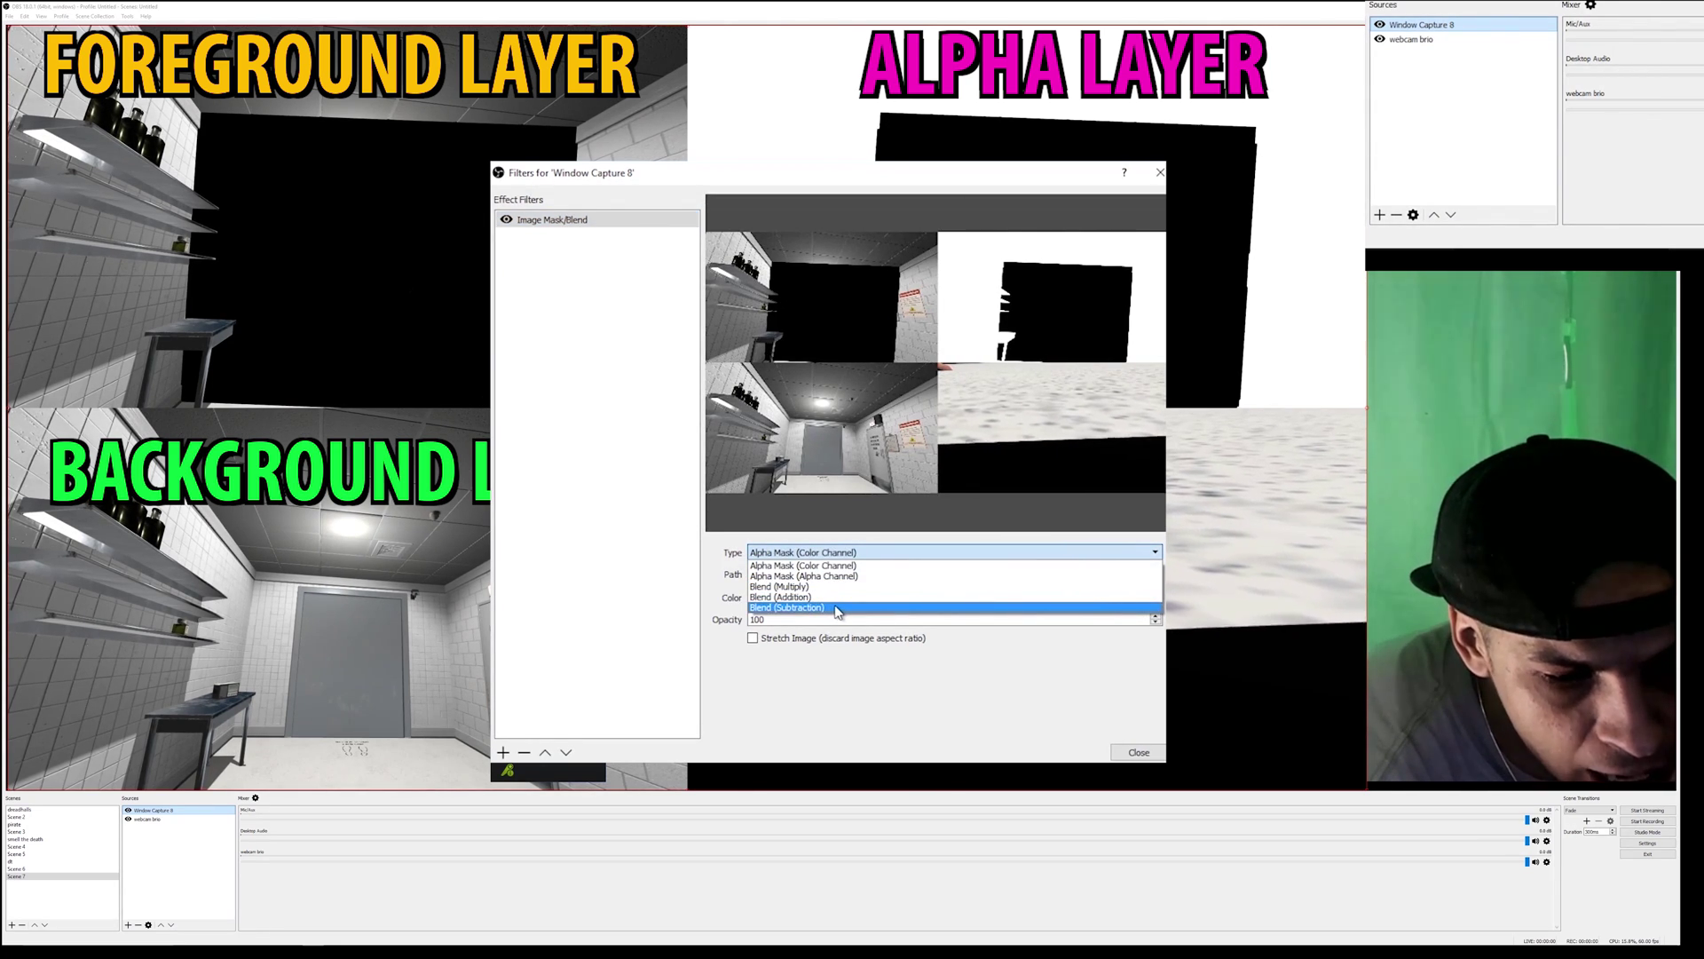
Set the mask type to Blend (Subtraction) using the eyeball clipart PNG from Pictures, then close Filters.
click(836, 608)
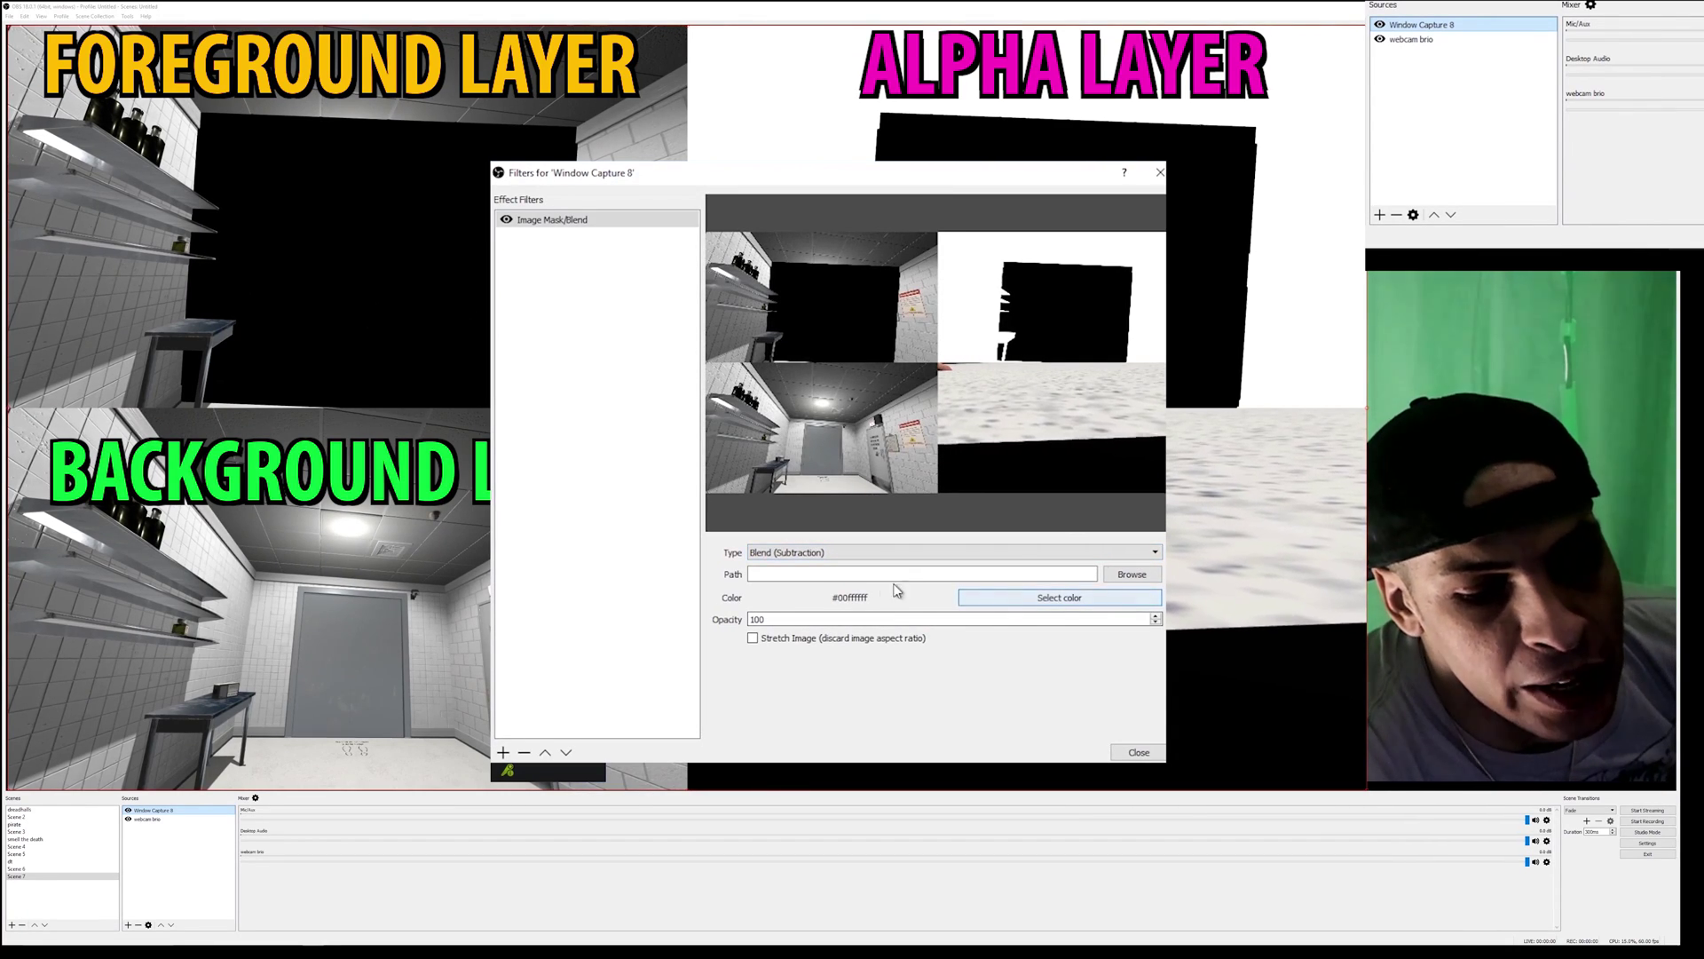
click(1126, 576)
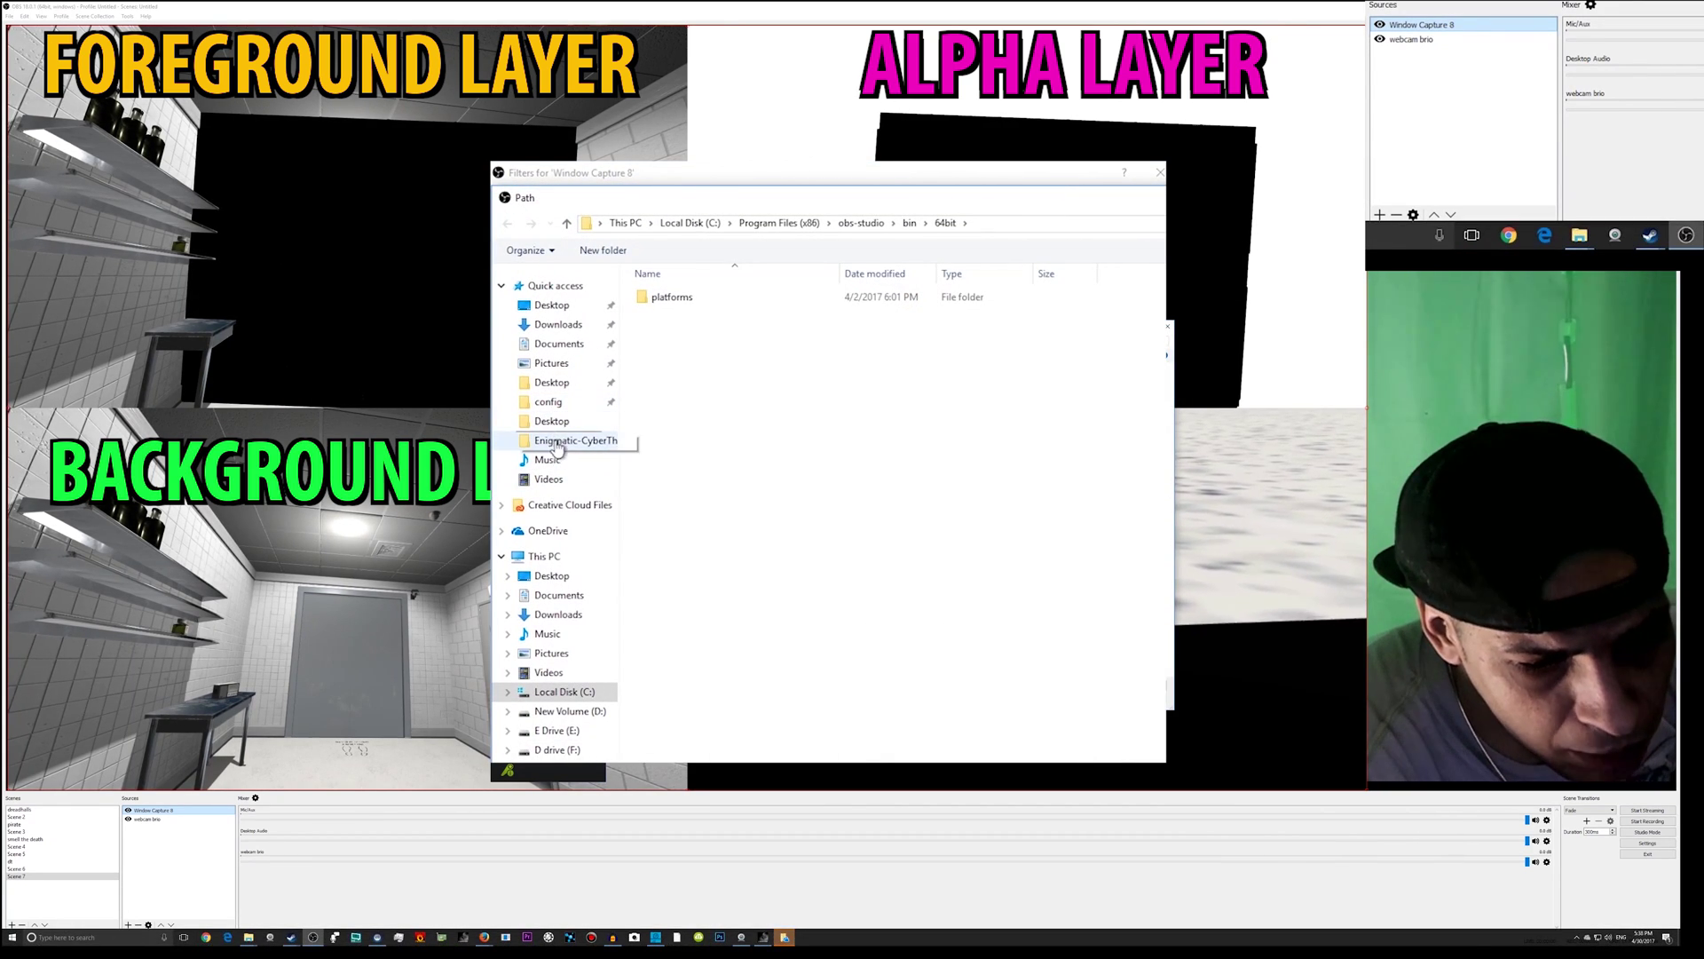
click(551, 363)
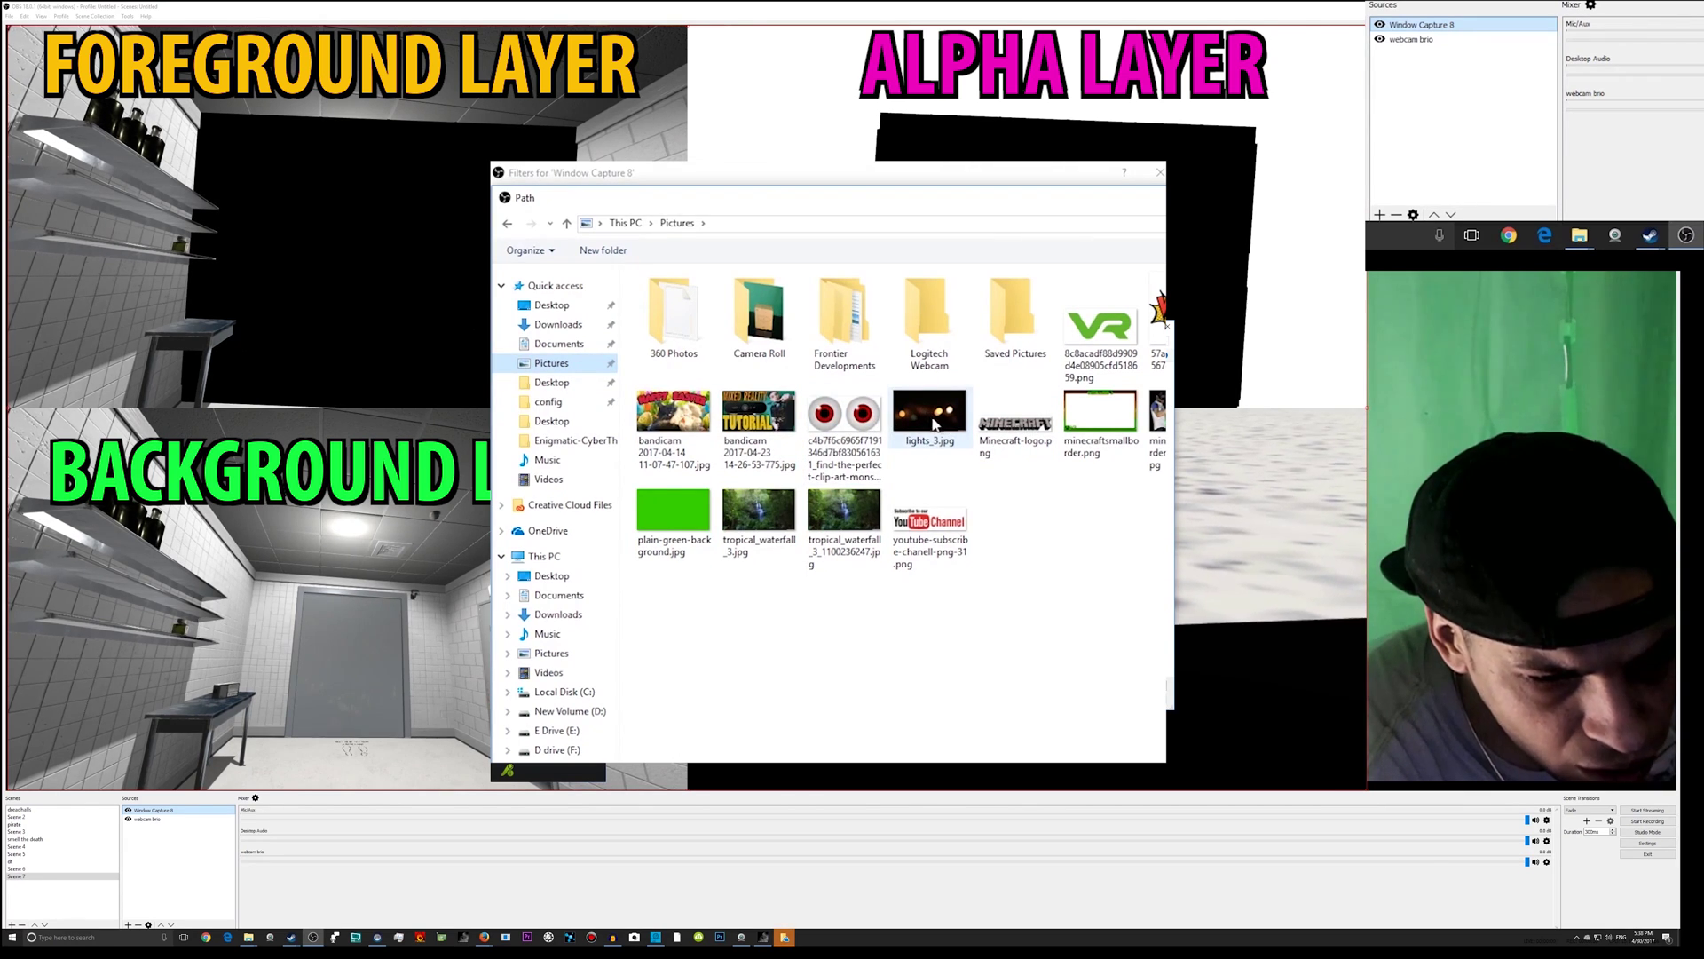
click(857, 413)
double_click(857, 414)
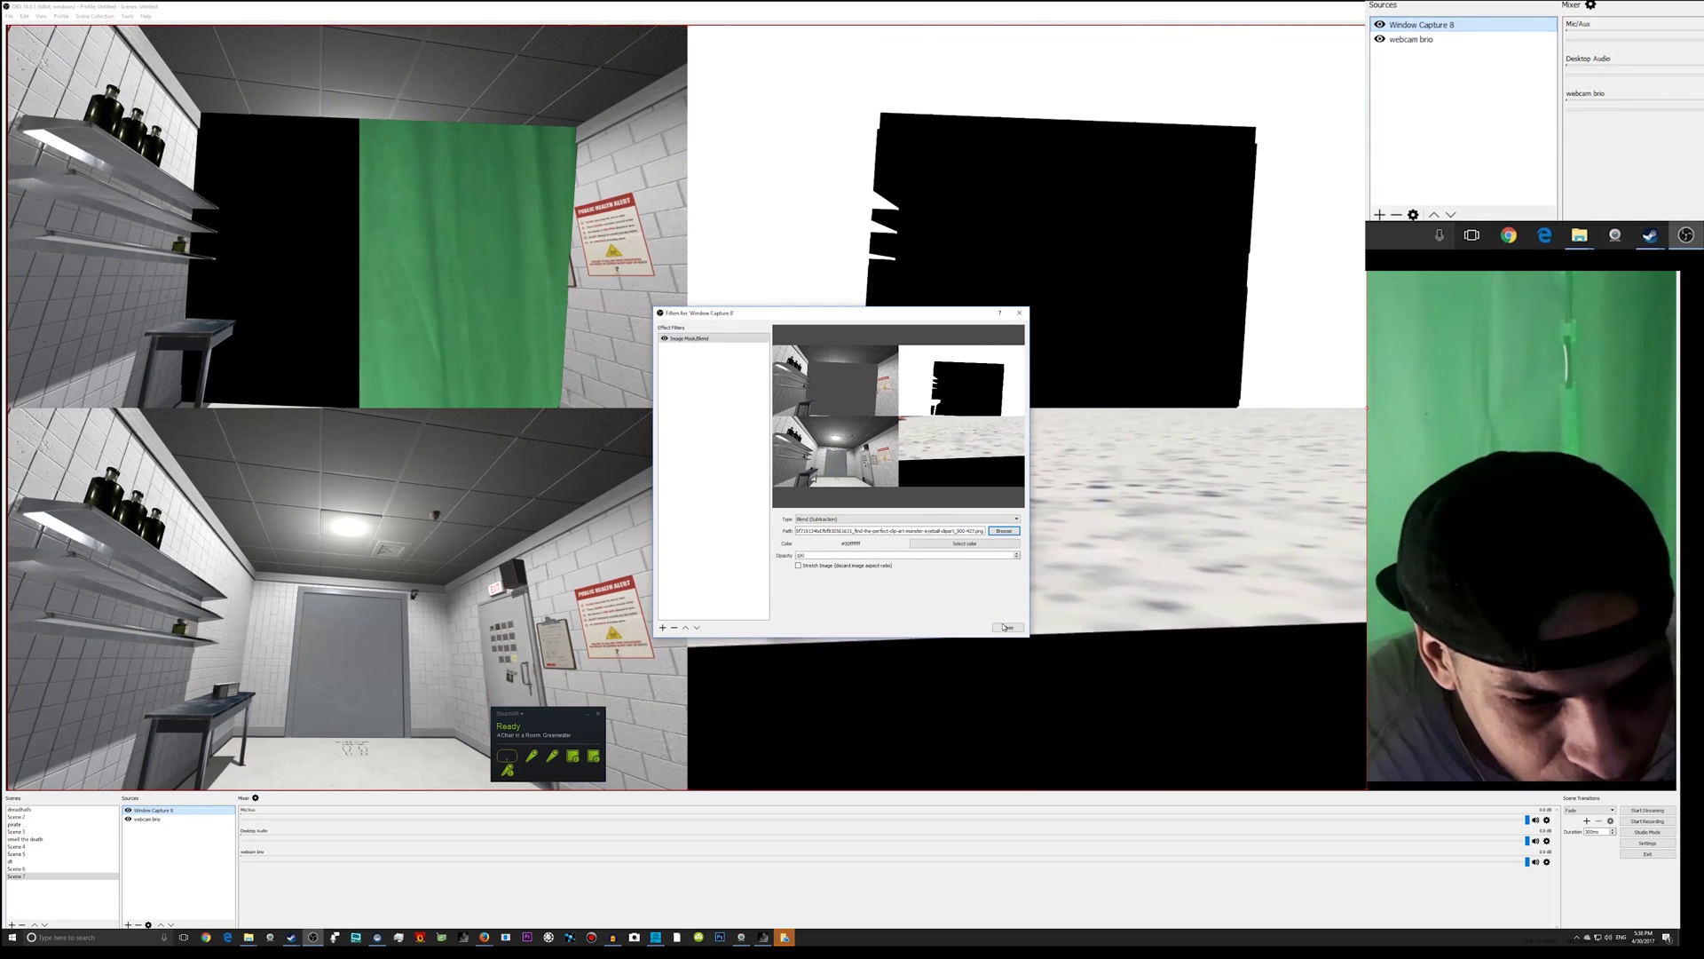
click(1007, 628)
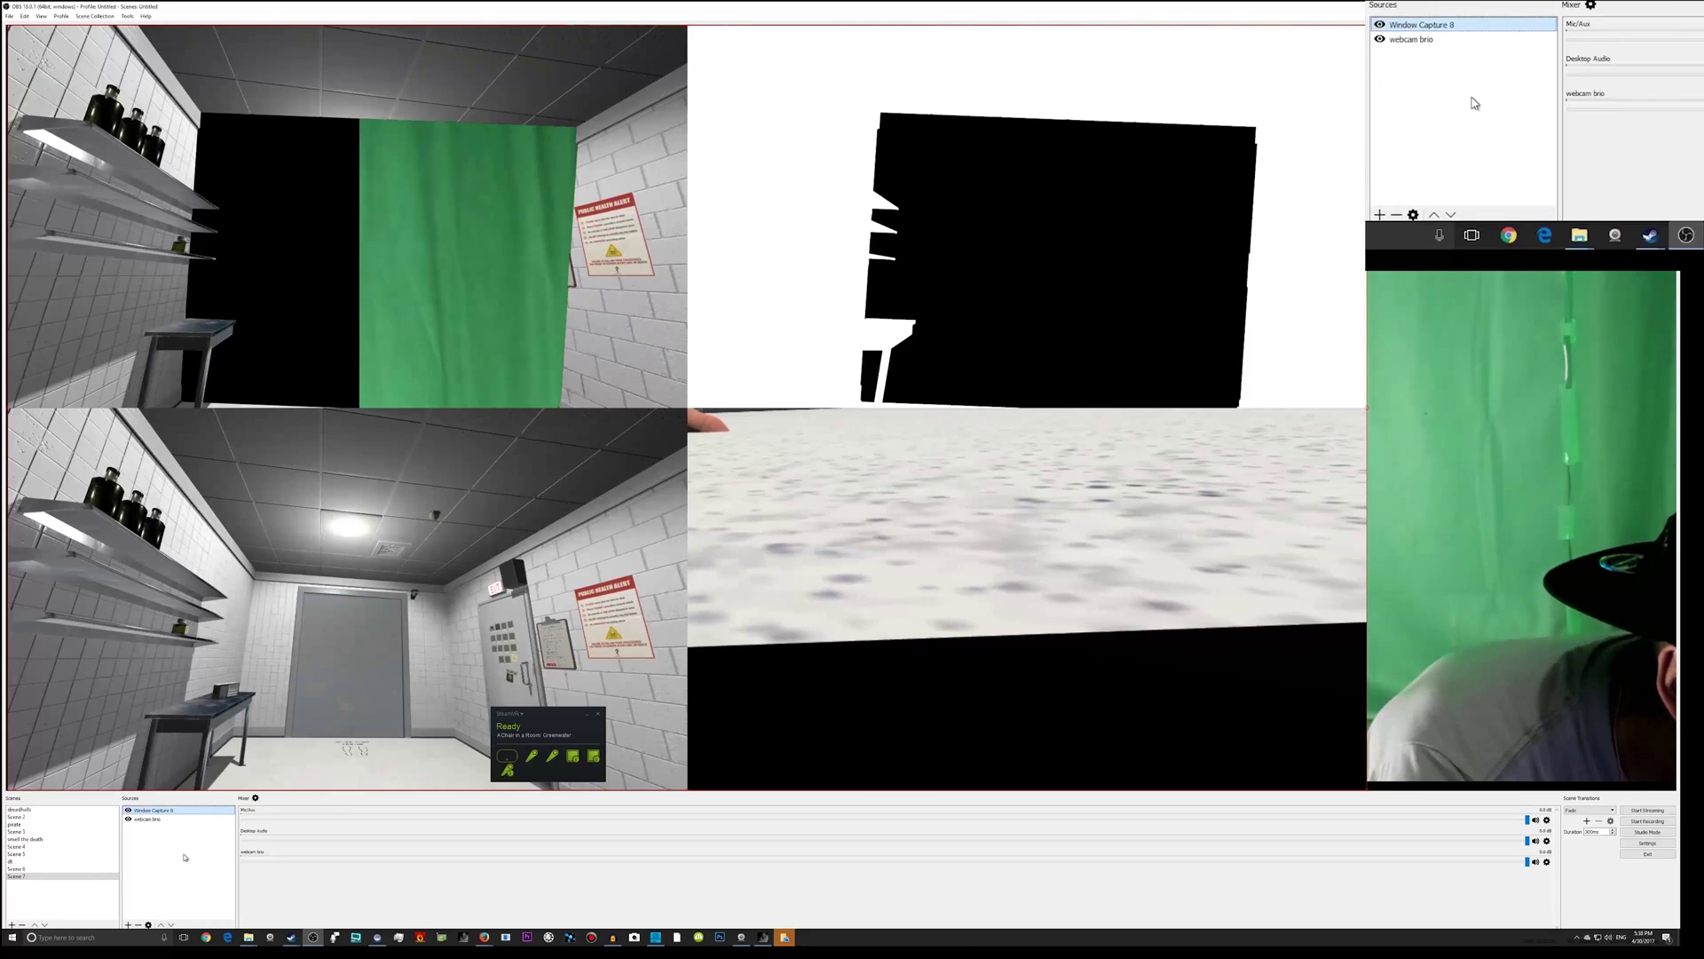
Rename the Window Capture 8 game source to 'room 4g' and select it in Sources.
right_click(1423, 30)
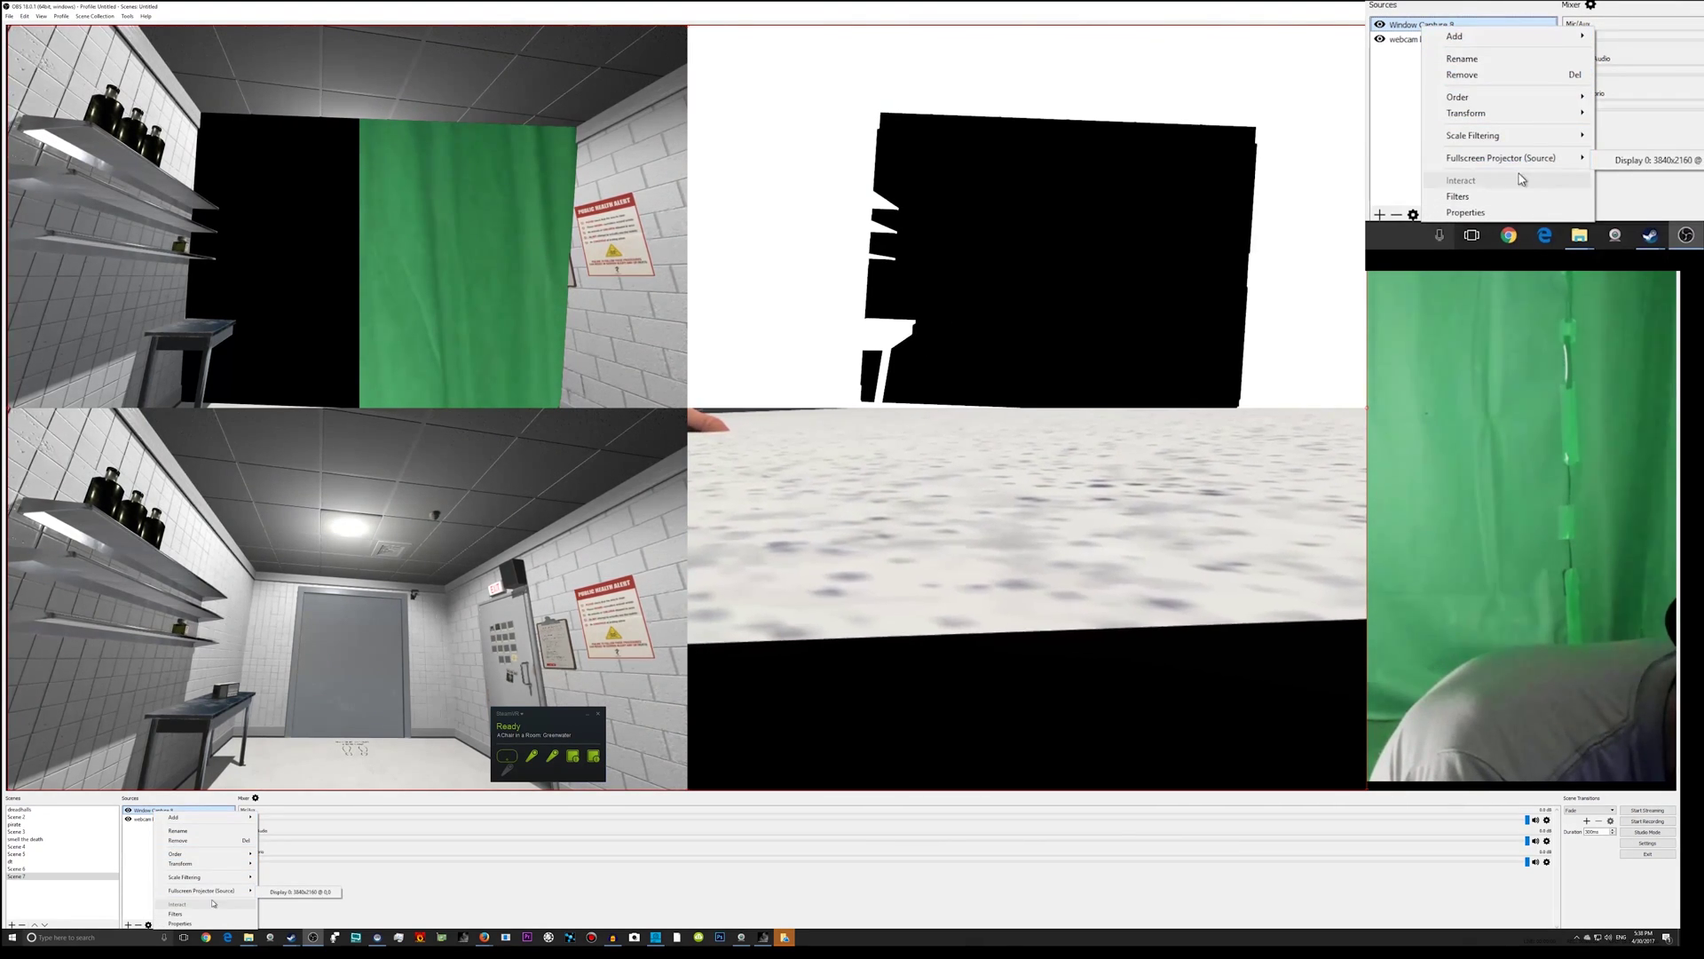
click(1499, 61)
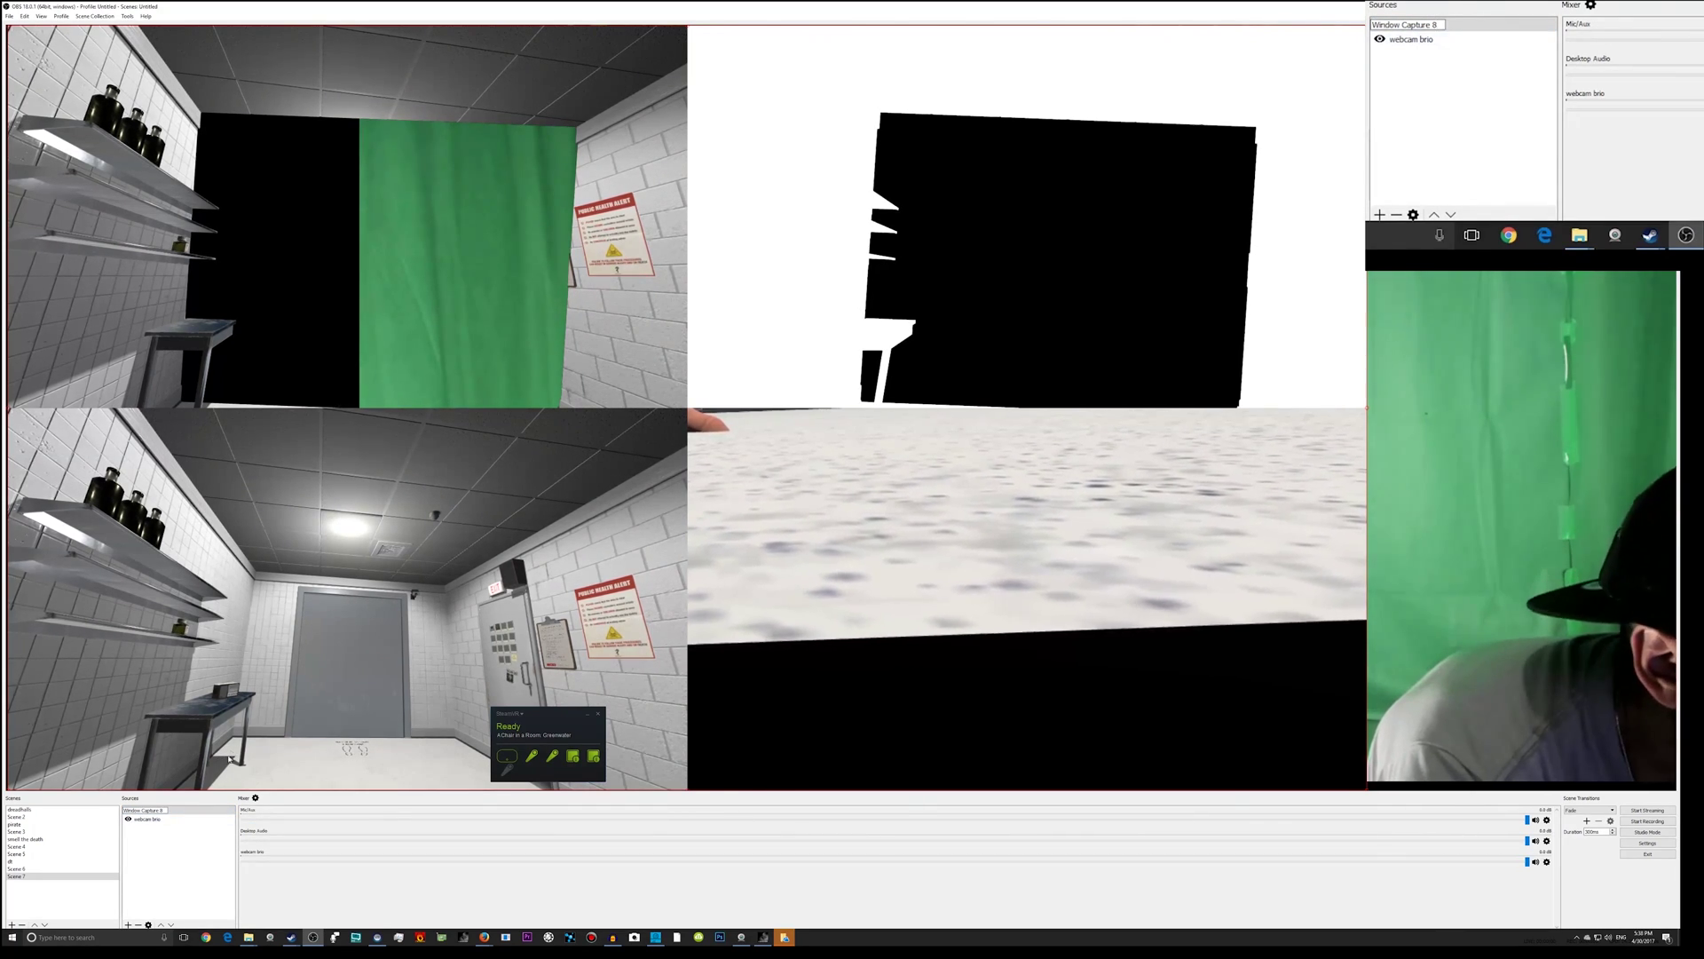
key(BackSpace)
key(BackSpace)
key(BackSpace)
key(BackSpace)
key(BackSpace)
key(BackSpace)
key(BackSpace)
key(BackSpace)
key(BackSpace)
key(BackSpace)
key(BackSpace)
key(BackSpace)
key(BackSpace)
key(BackSpace)
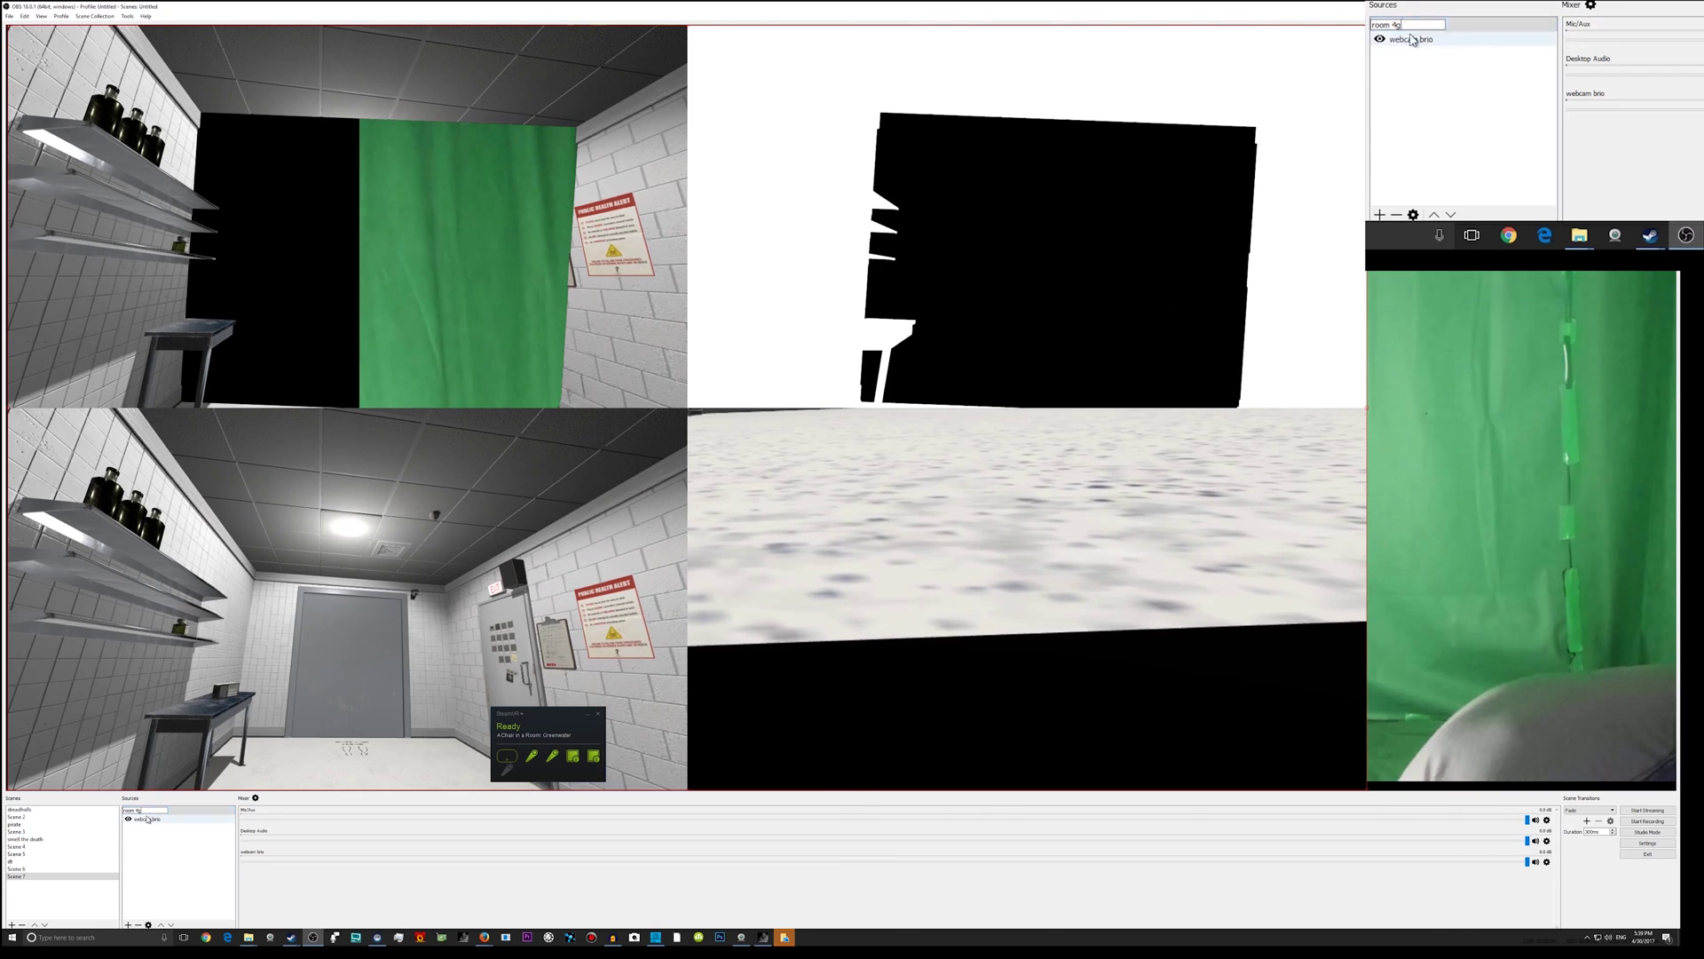
key(Return)
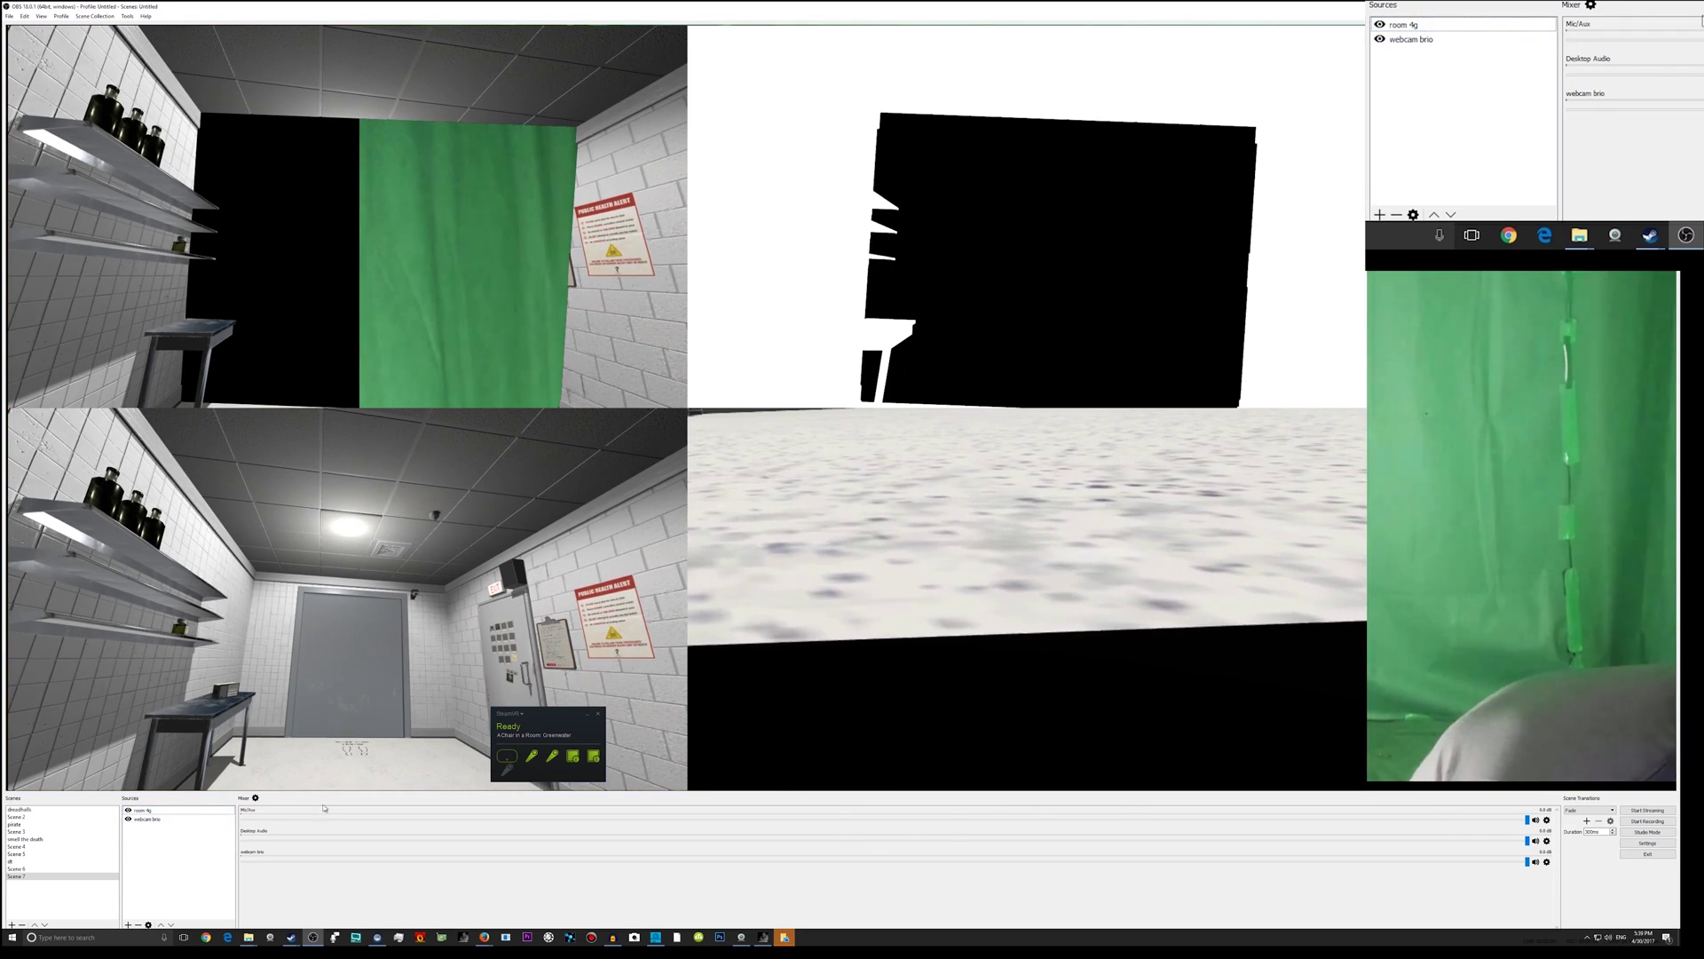
click(147, 812)
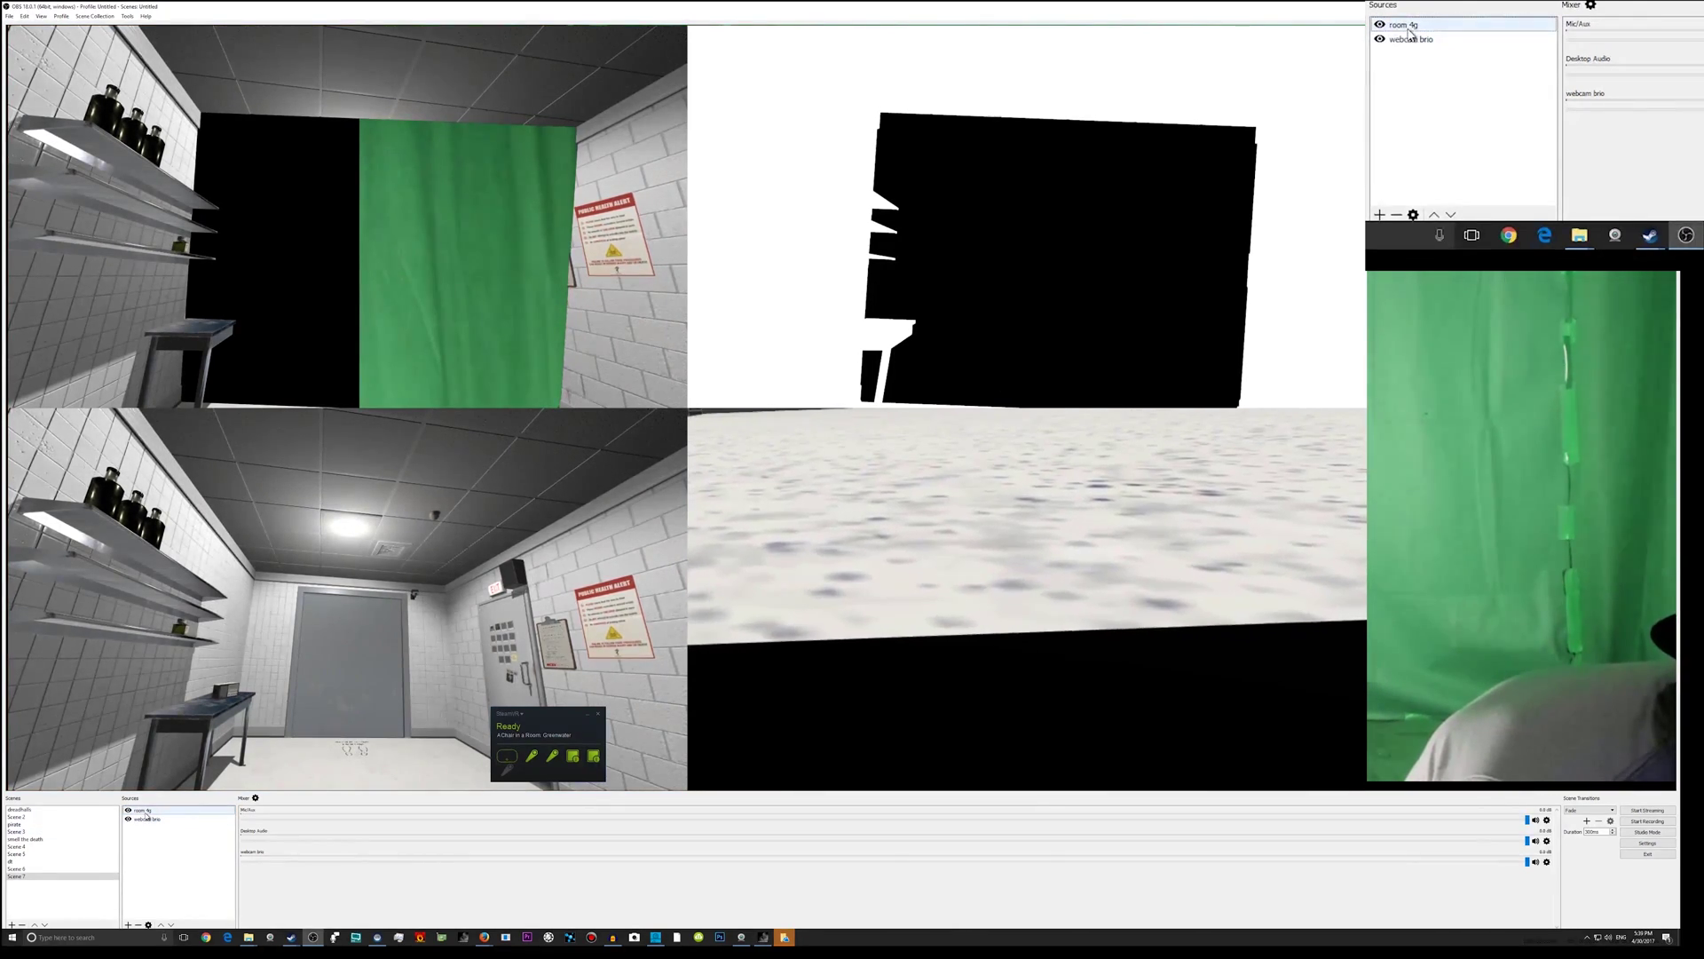
Give room 4g a Crop/Pad filter with Bottom 720 and Right 1280.
right_click(147, 811)
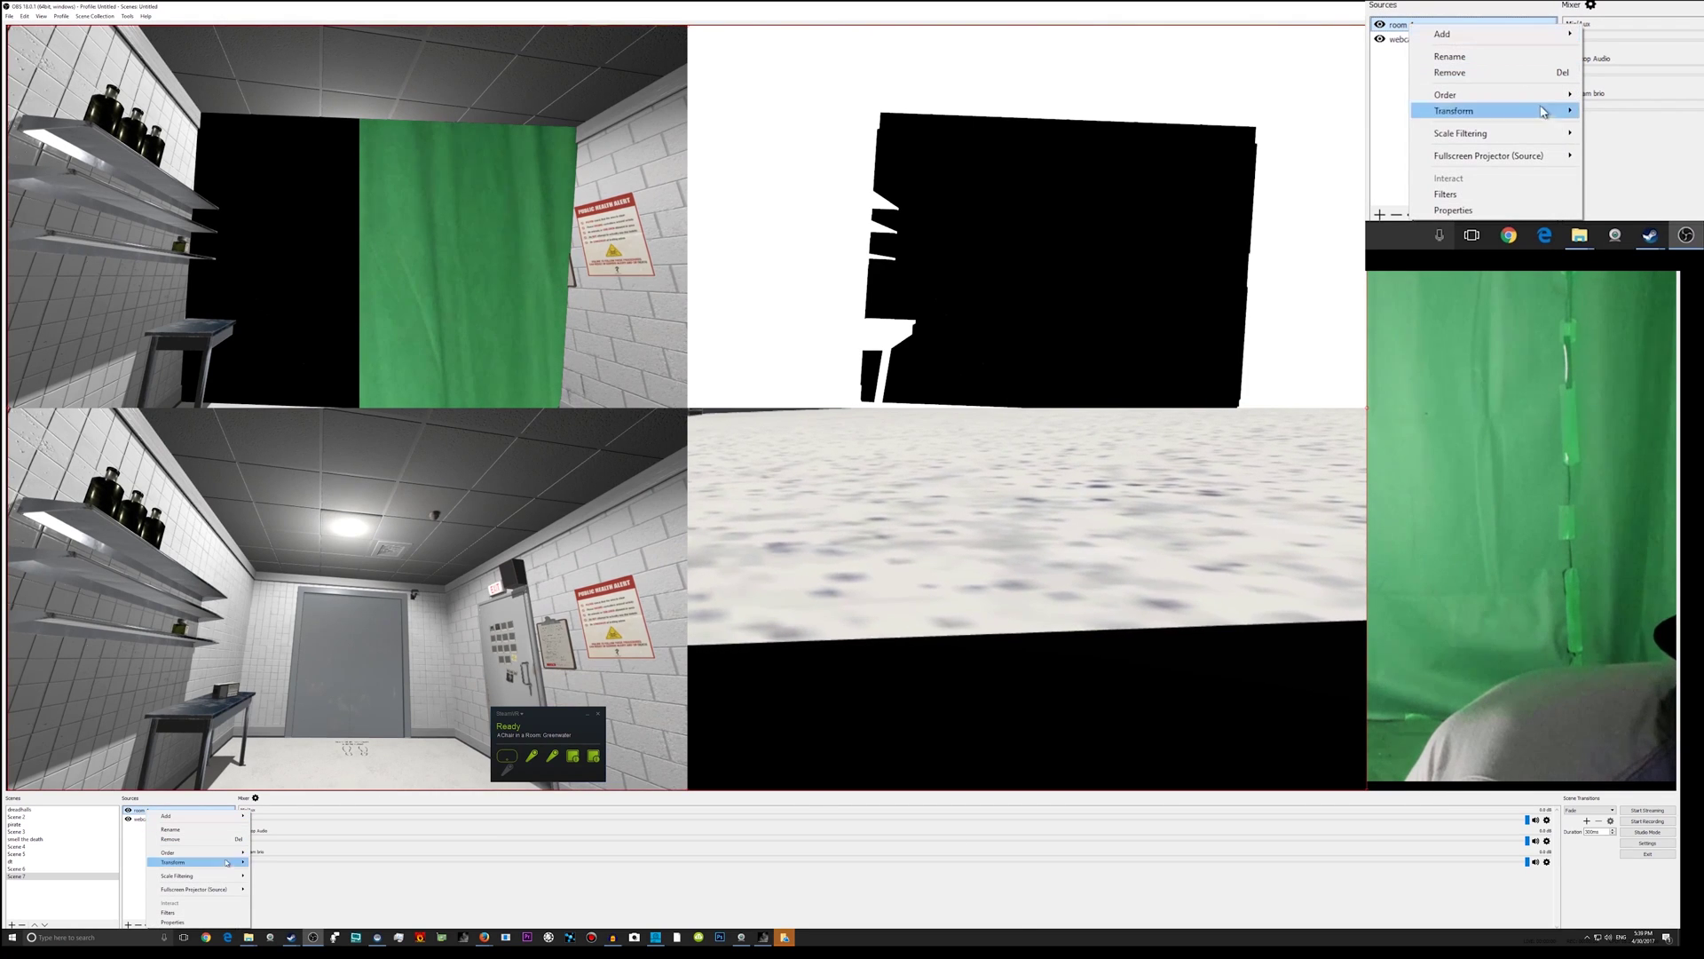
click(216, 914)
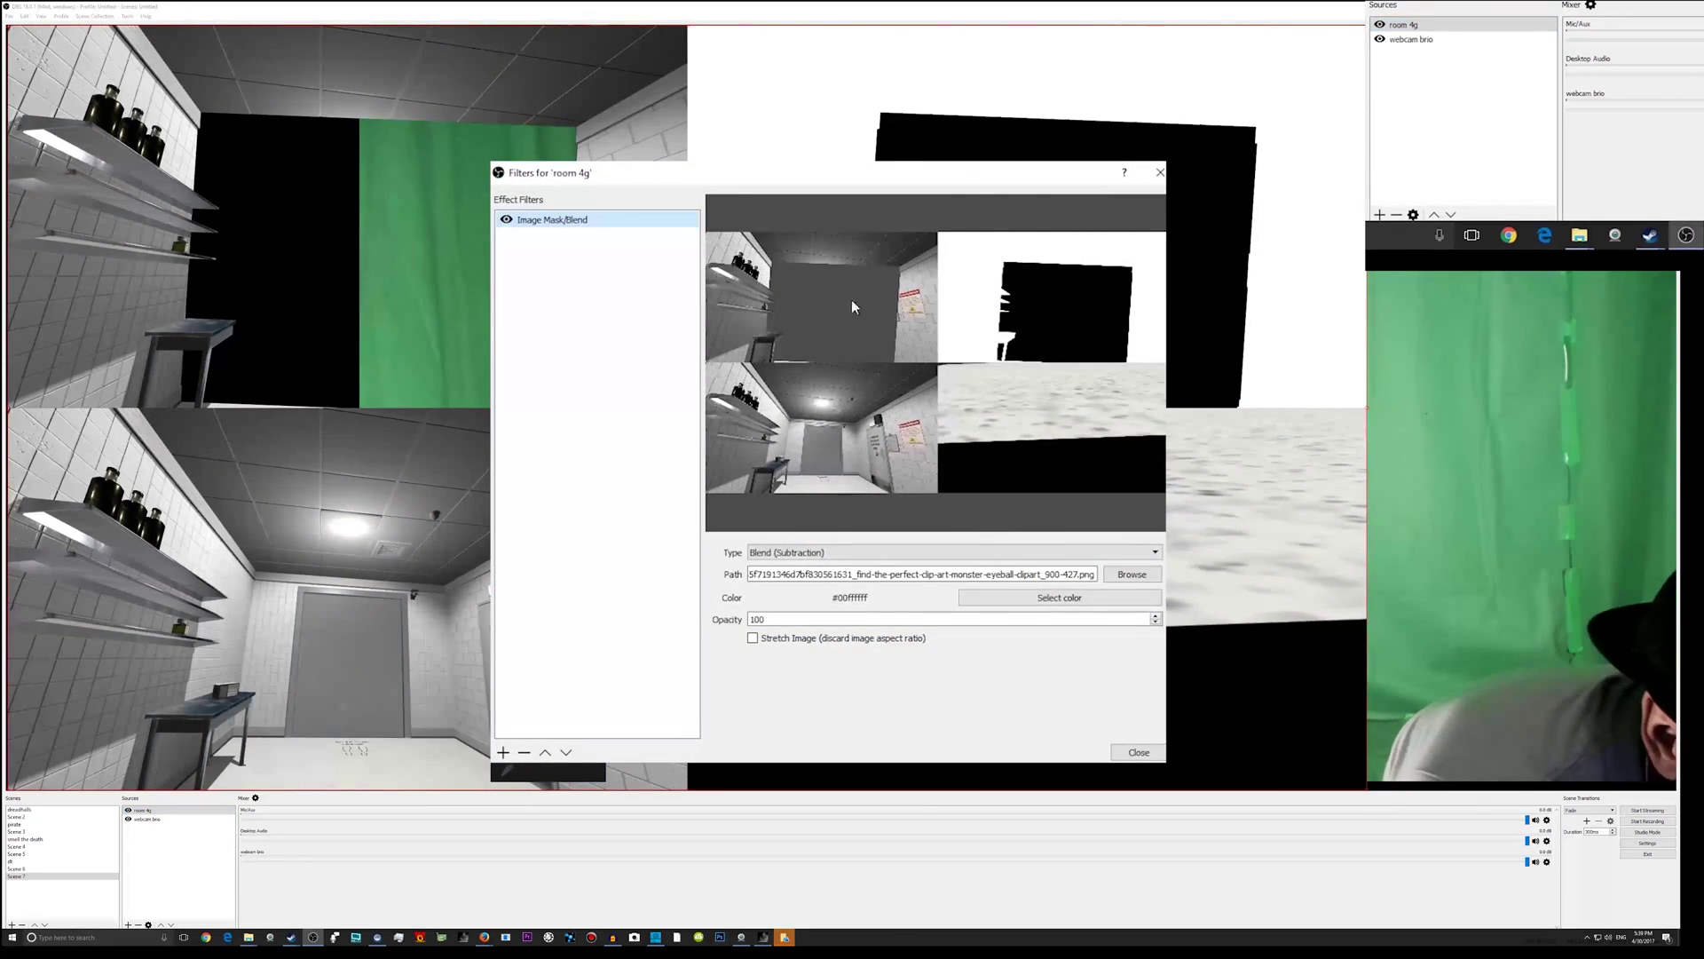
right_click(622, 390)
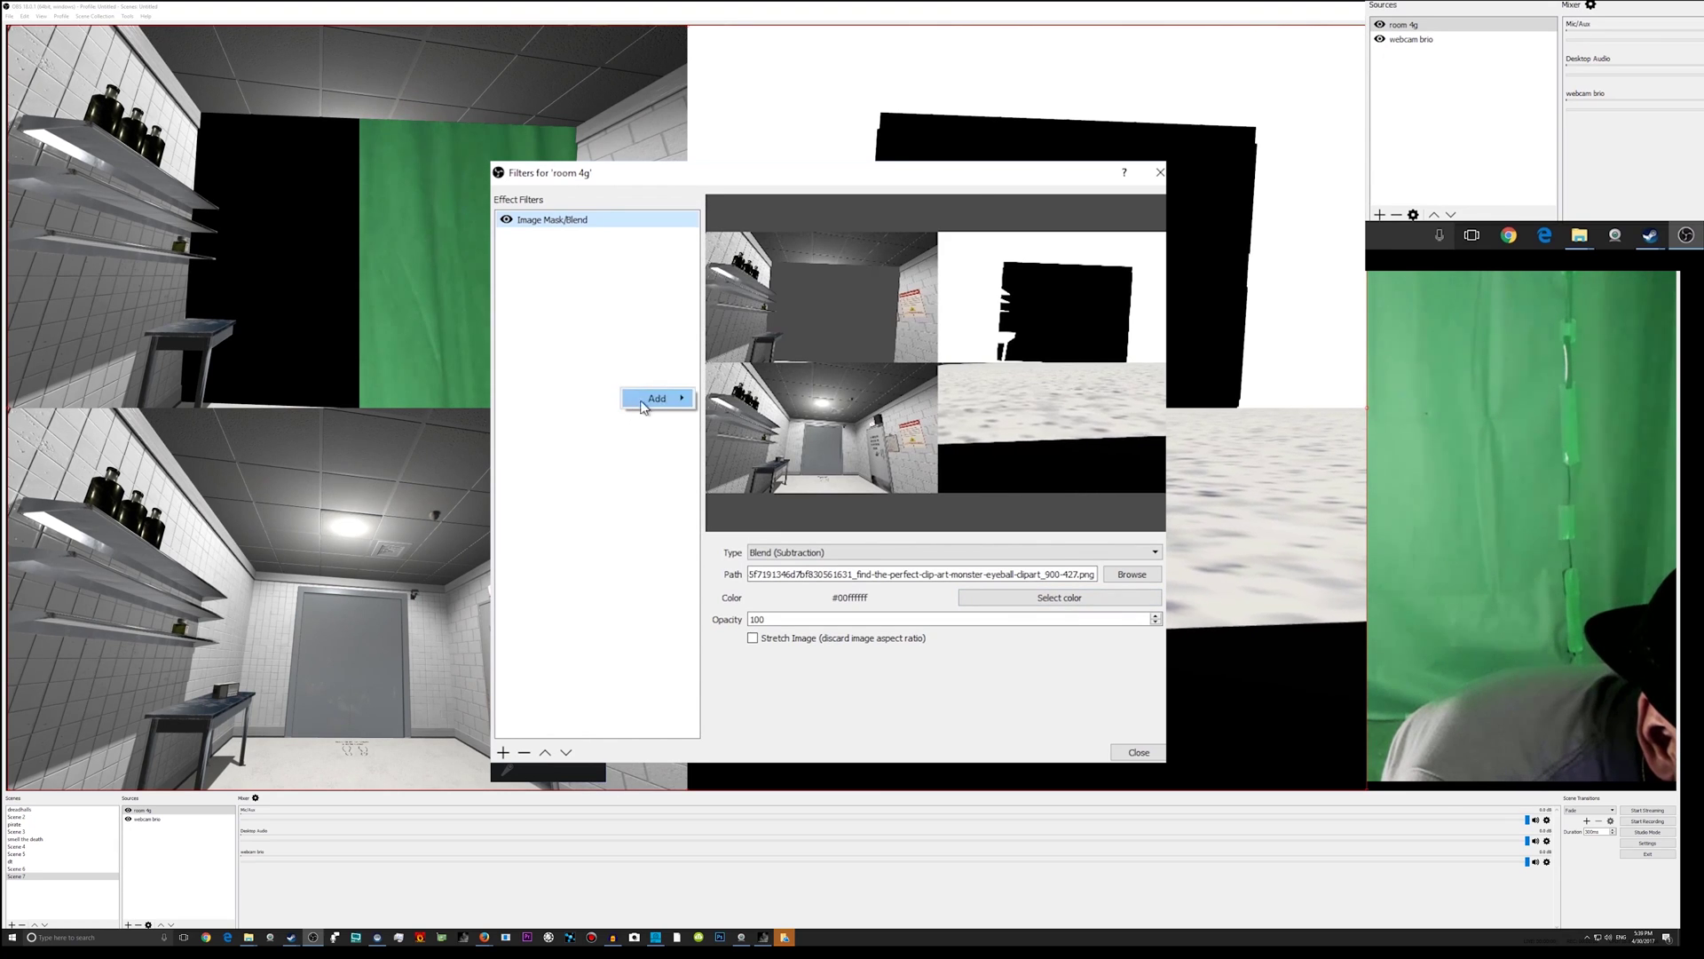
mouse_move(659, 404)
click(765, 420)
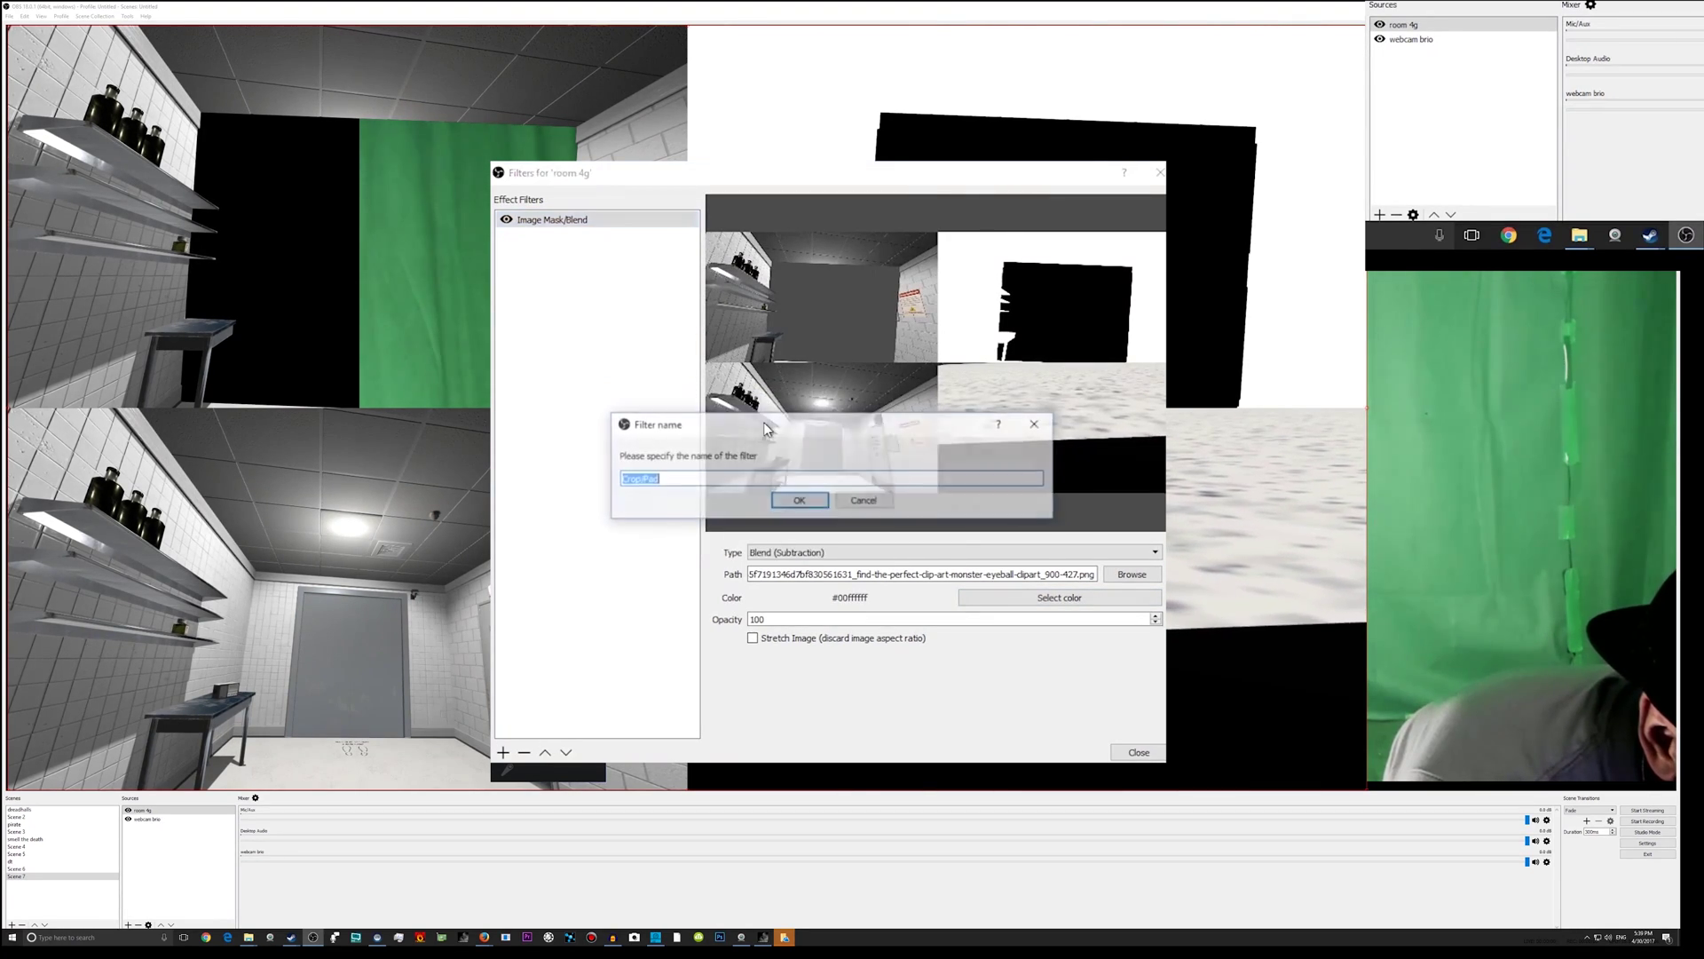
click(799, 501)
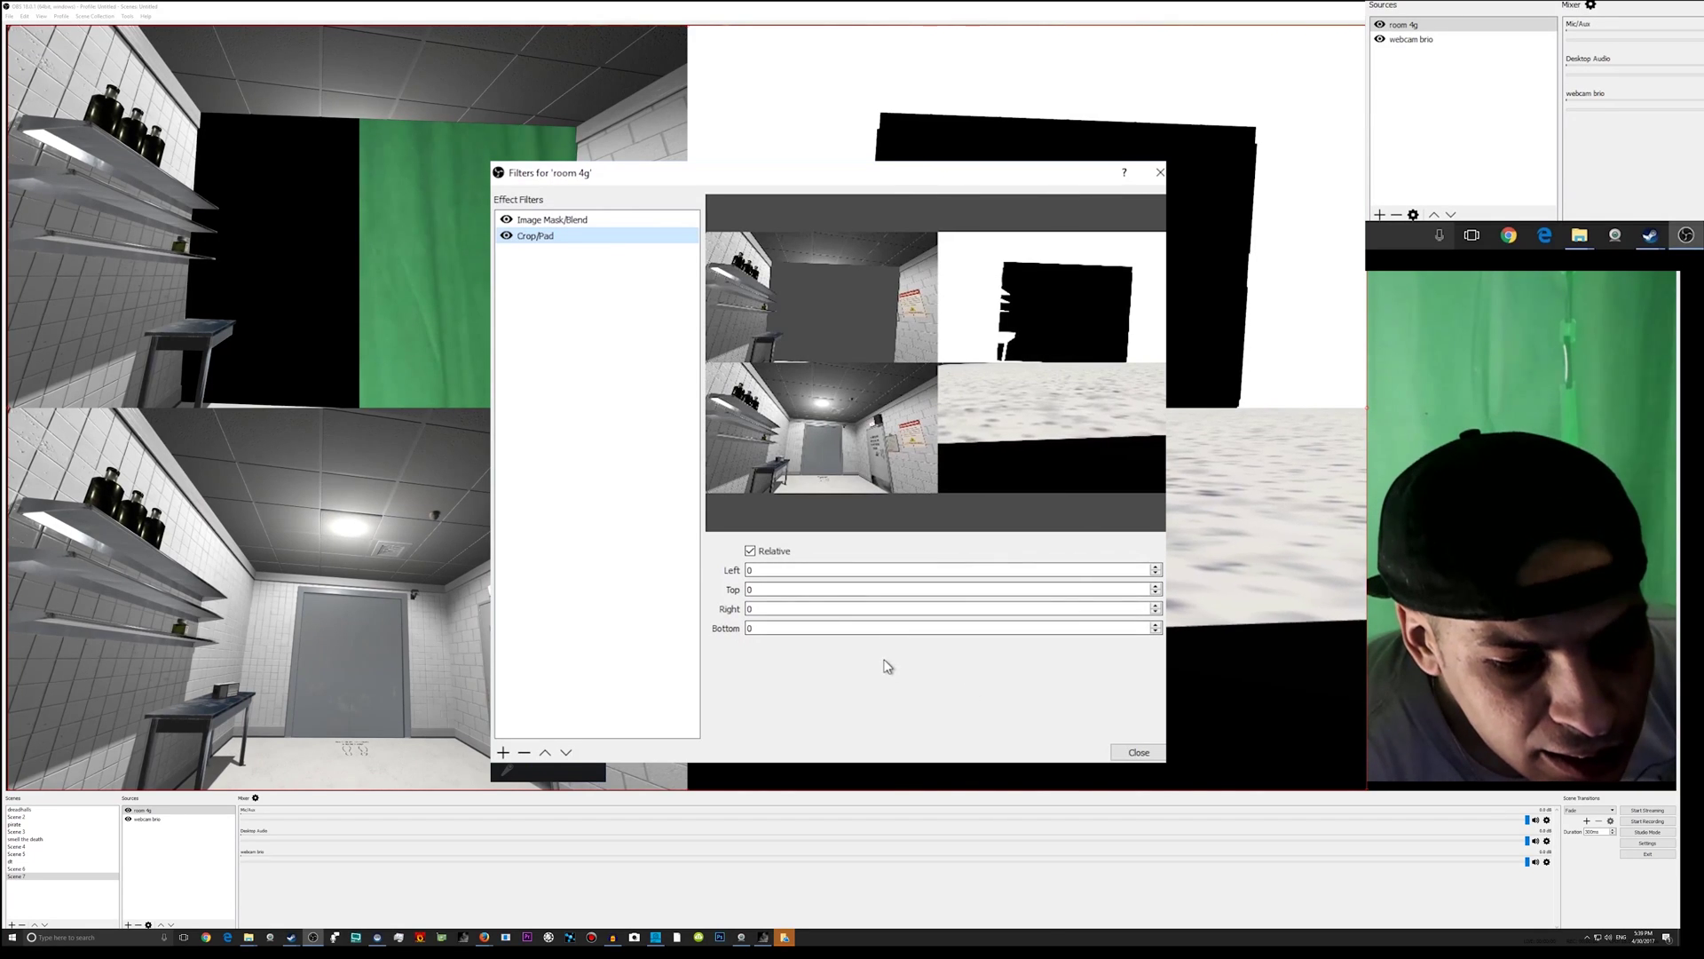
double_click(777, 627)
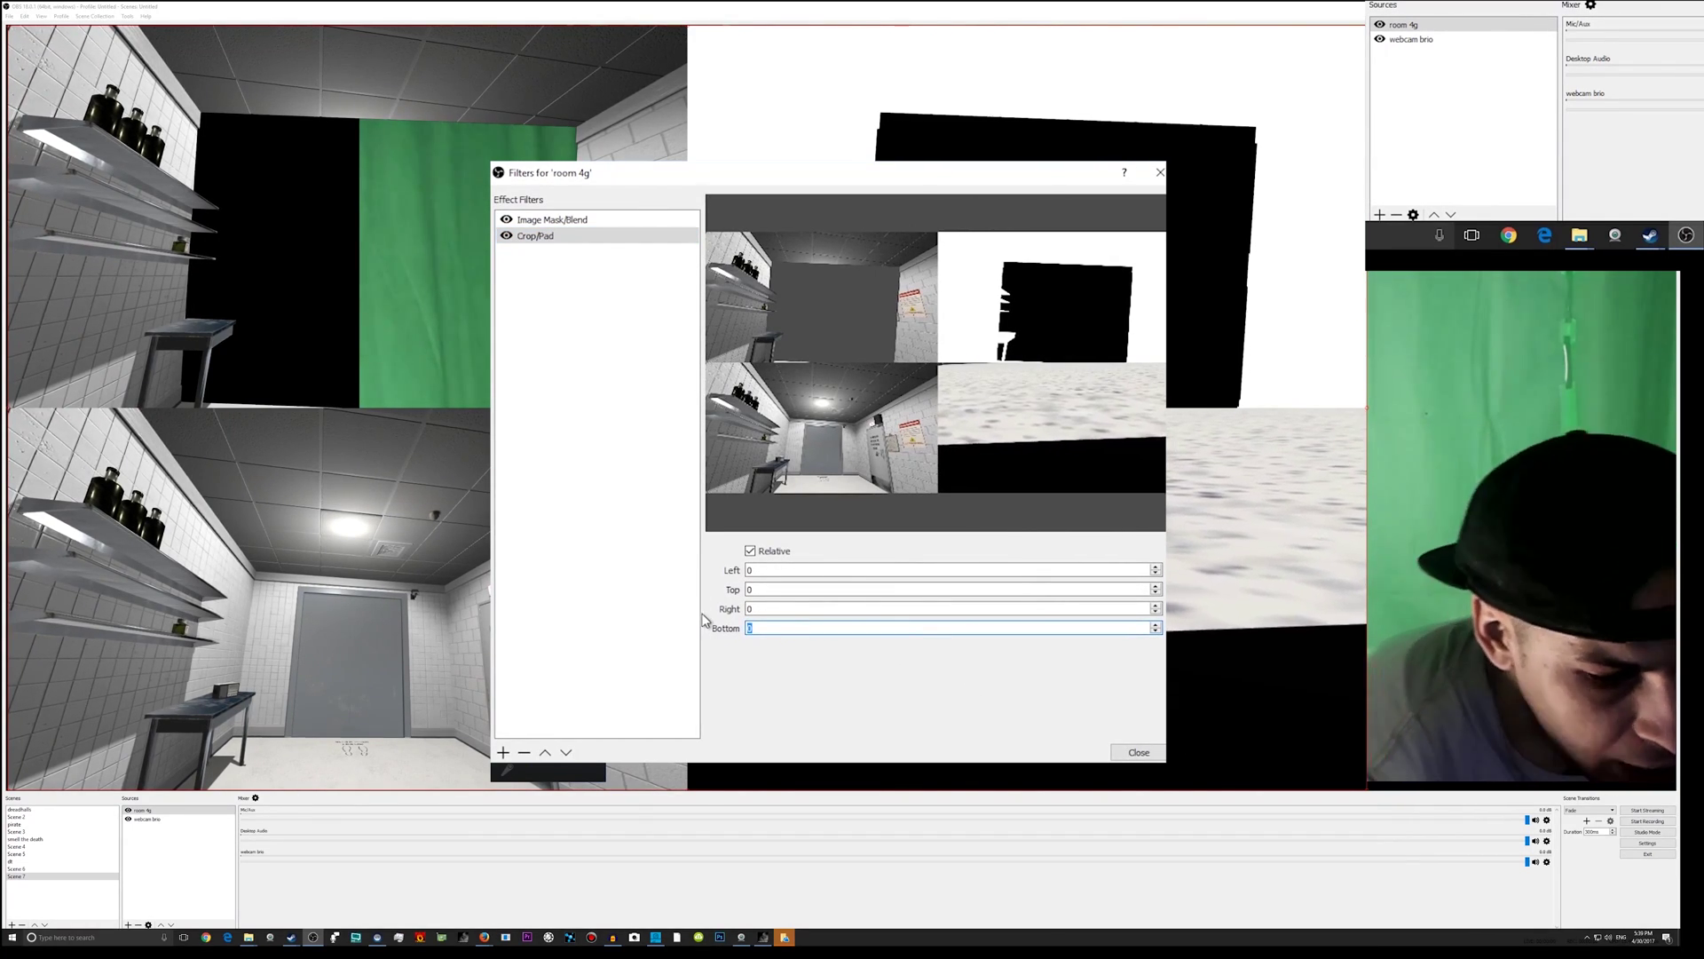
text(720)
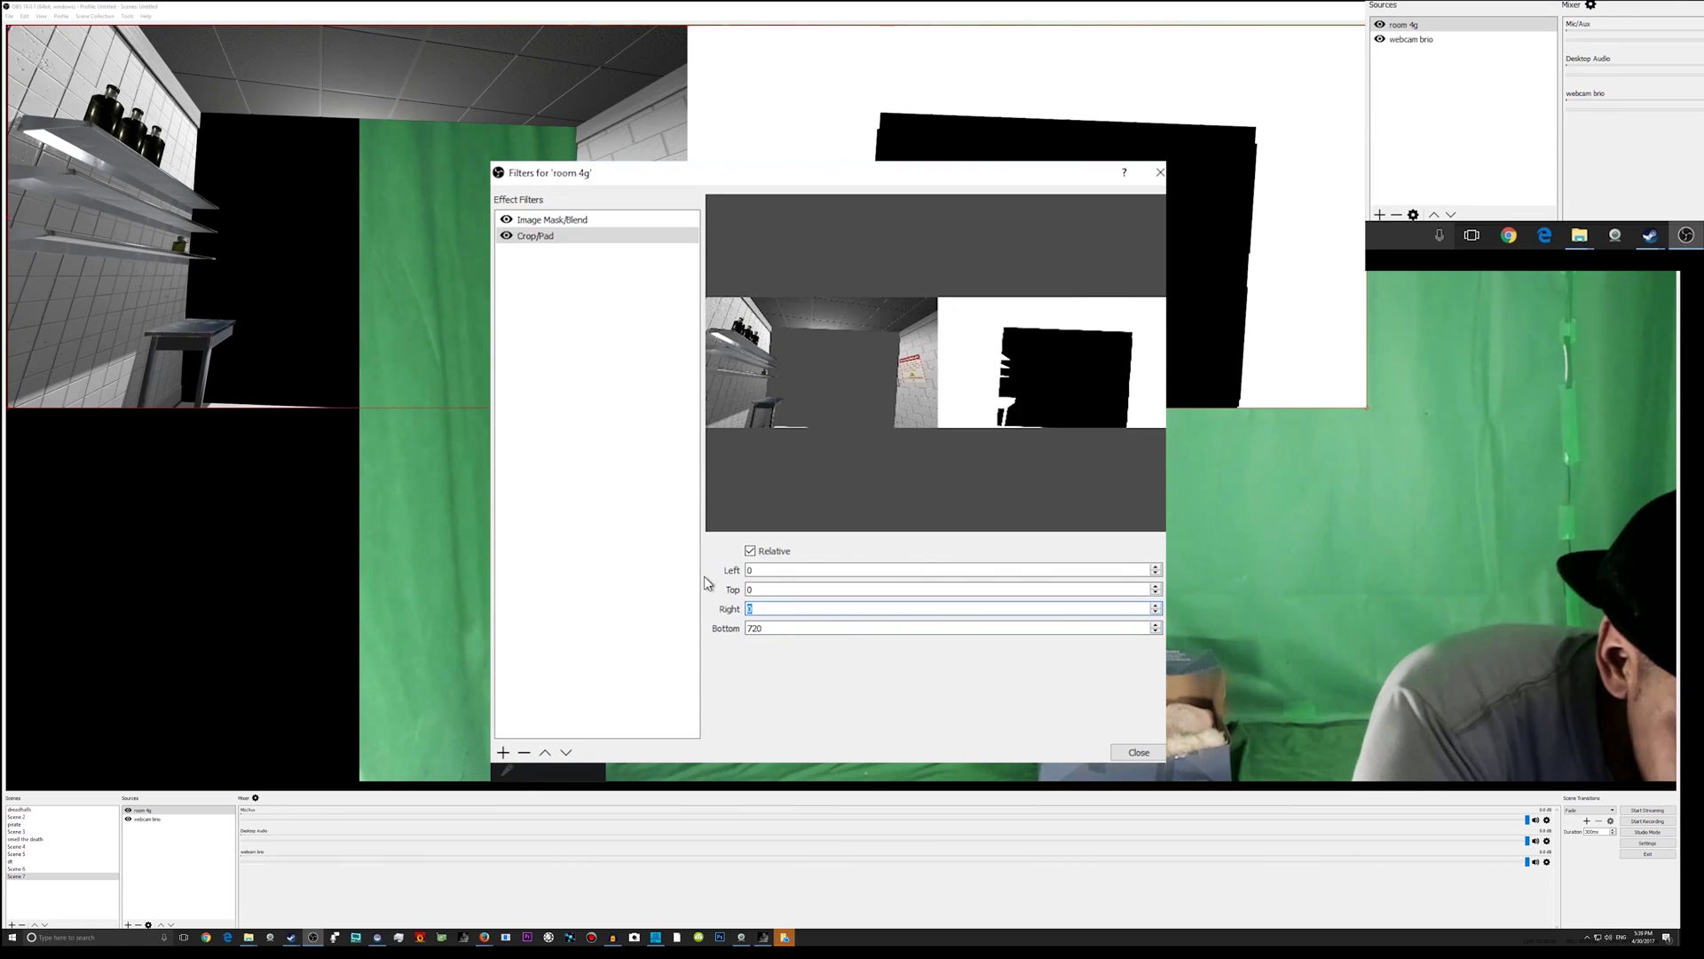
text(1280)
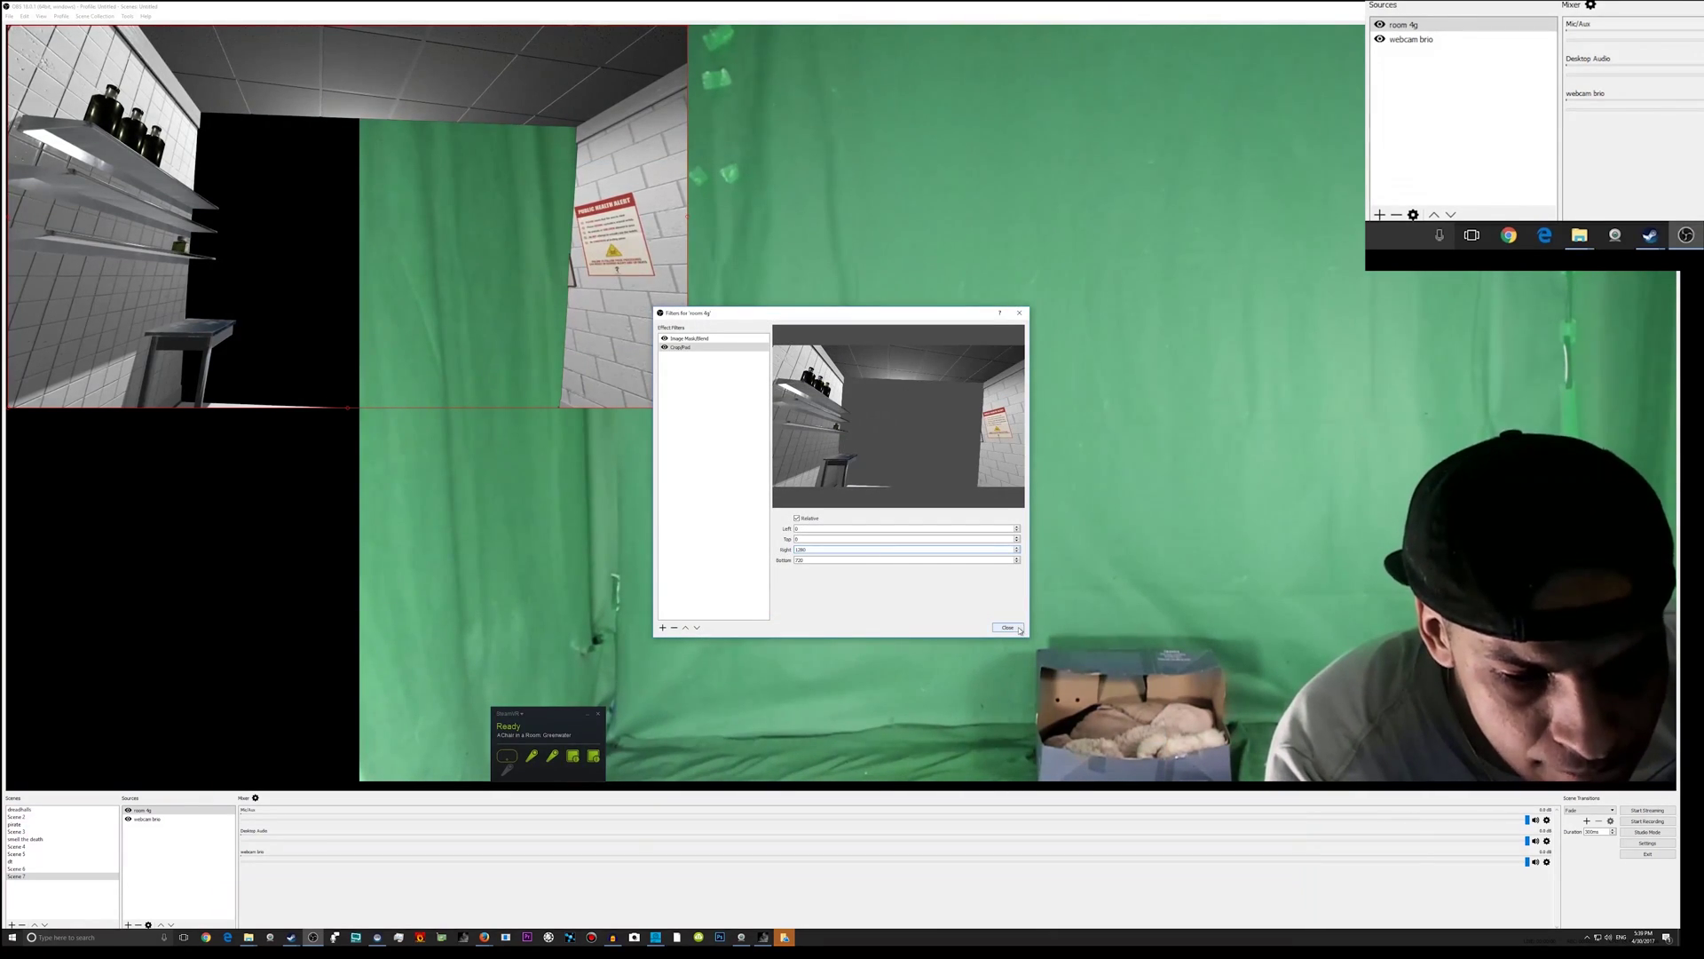
click(1008, 627)
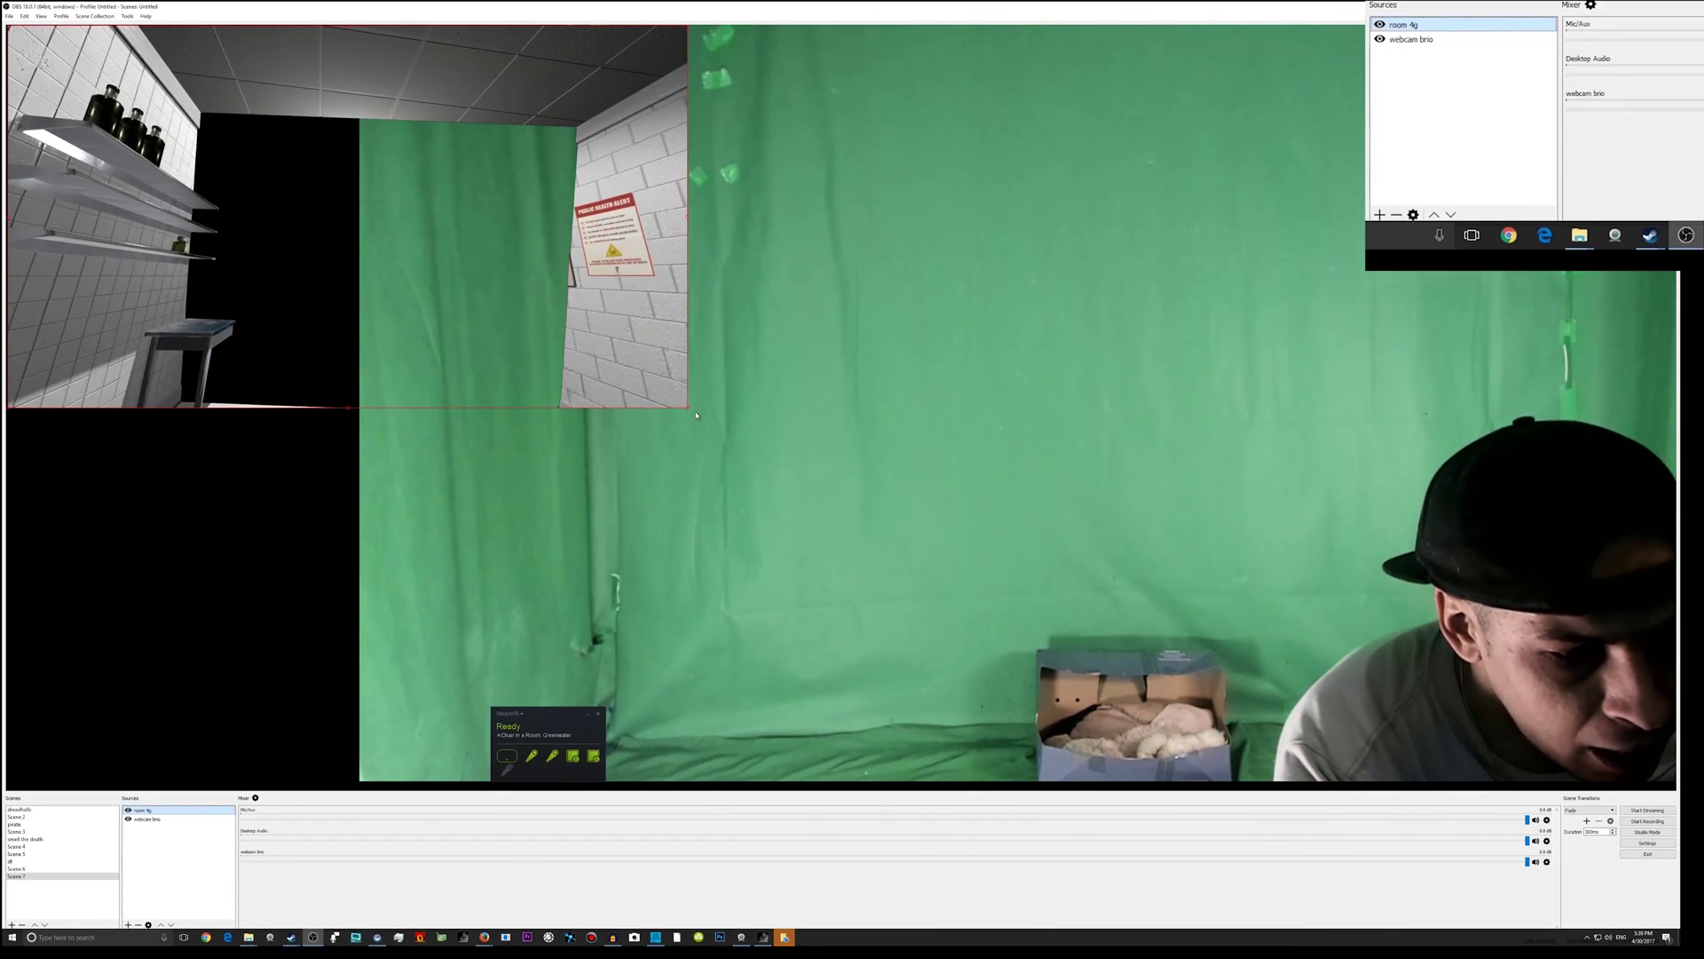
Stretch room 4g's bottom-right corner so the cropped game layer covers the canvas over the webcam.
drag(690, 410, 1370, 780)
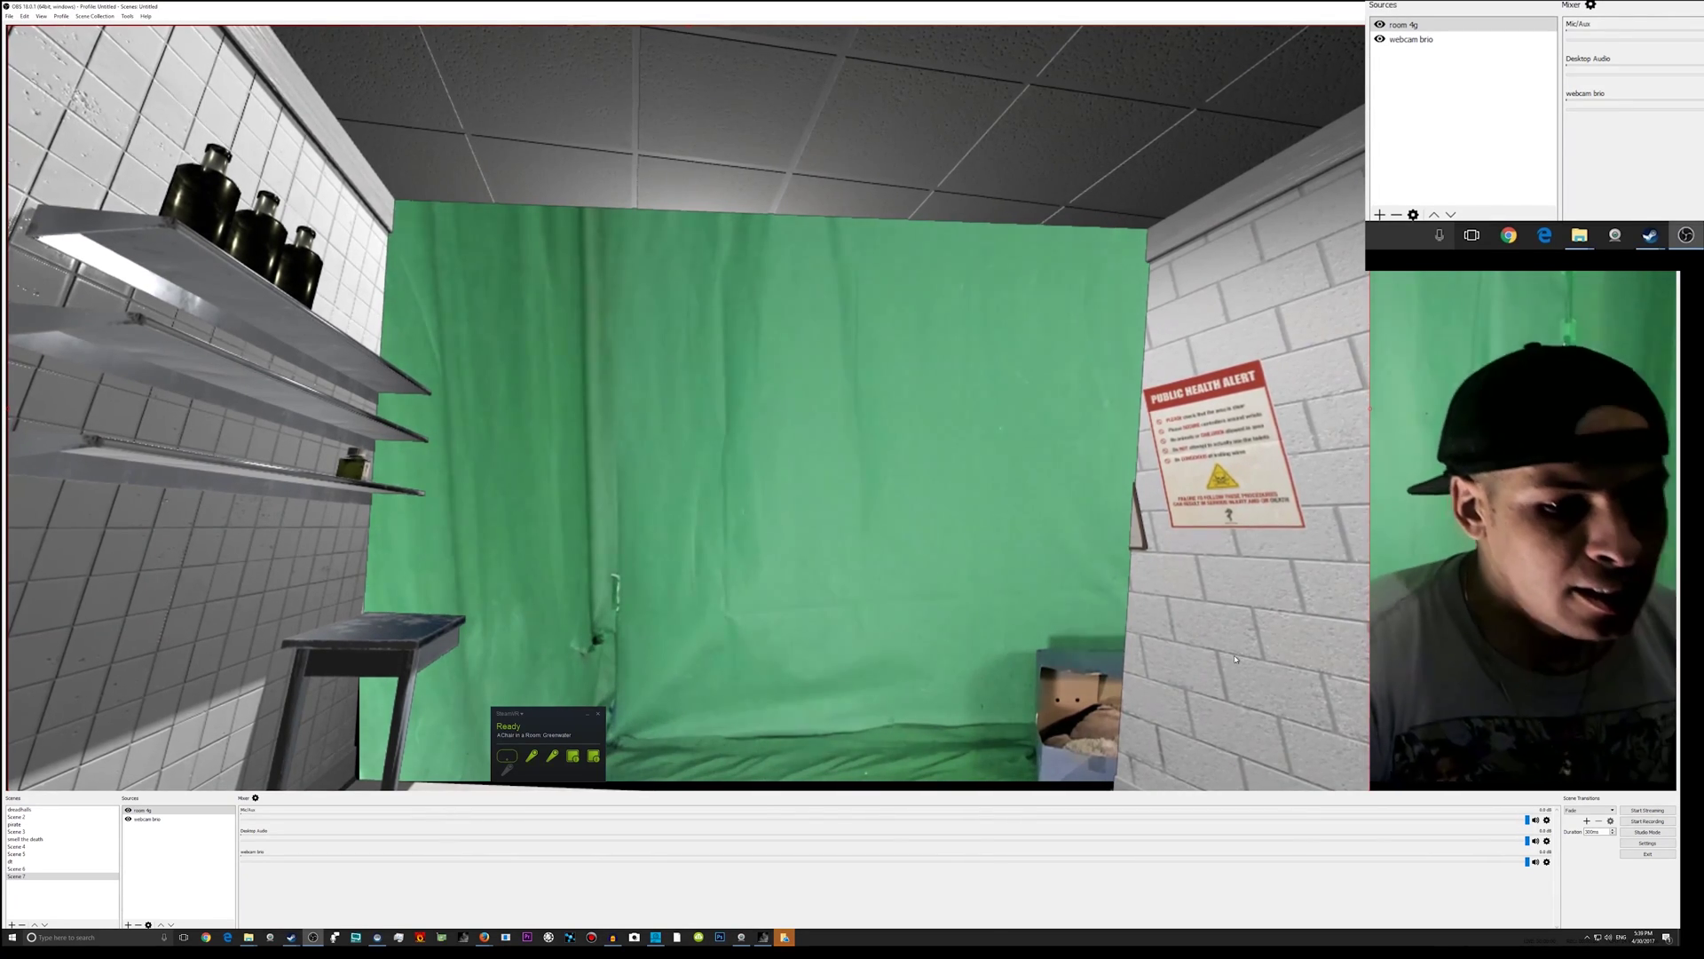